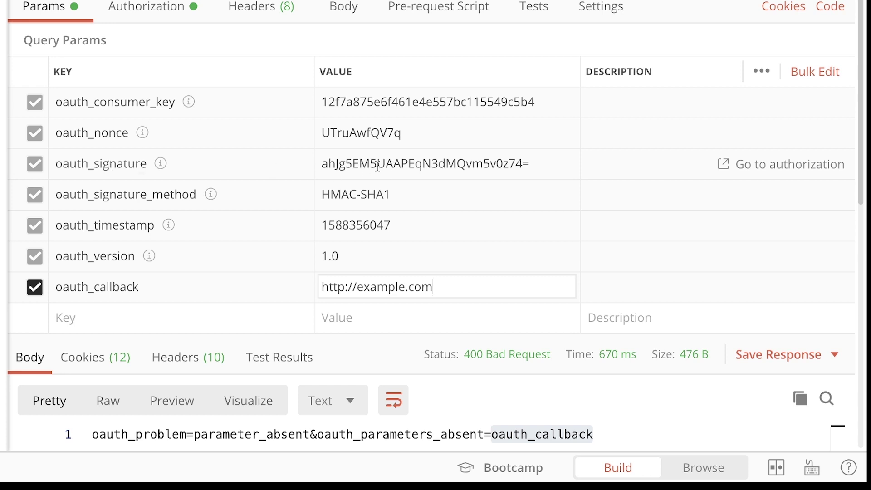
scroll(378, 166, "down", 2)
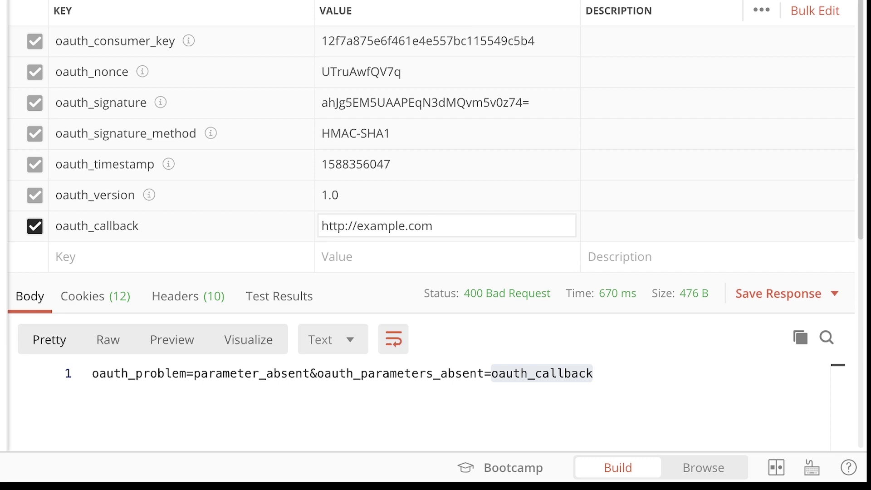
left_click(733, 83)
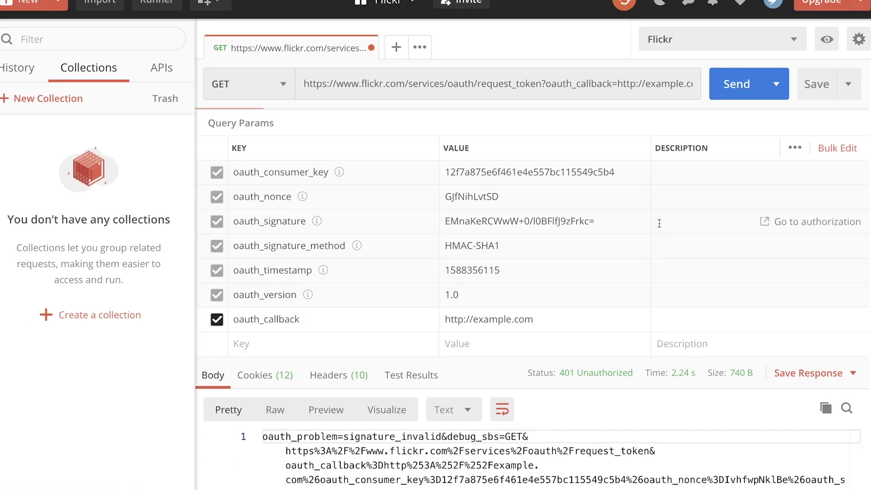
scroll(671, 228, "up", 2)
left_click(734, 113)
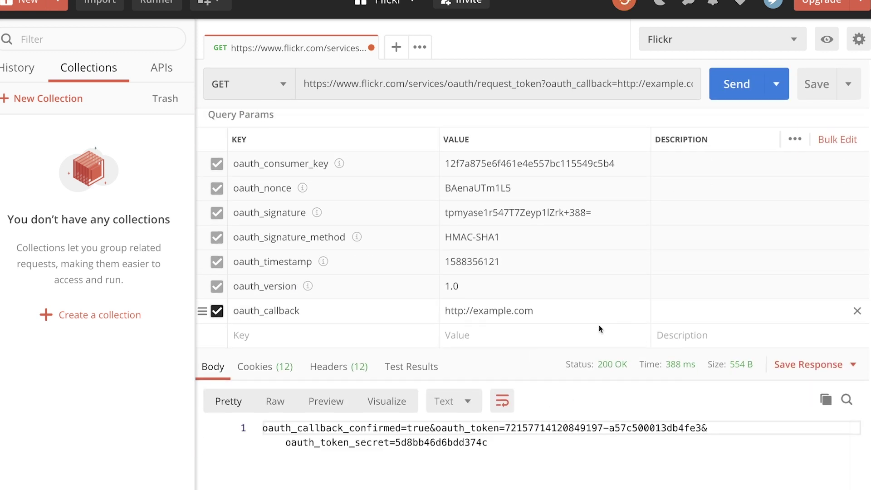
Examine the oauth_token and oauth_token_secret parameters in the response body.
scroll(490, 333, "down", 2)
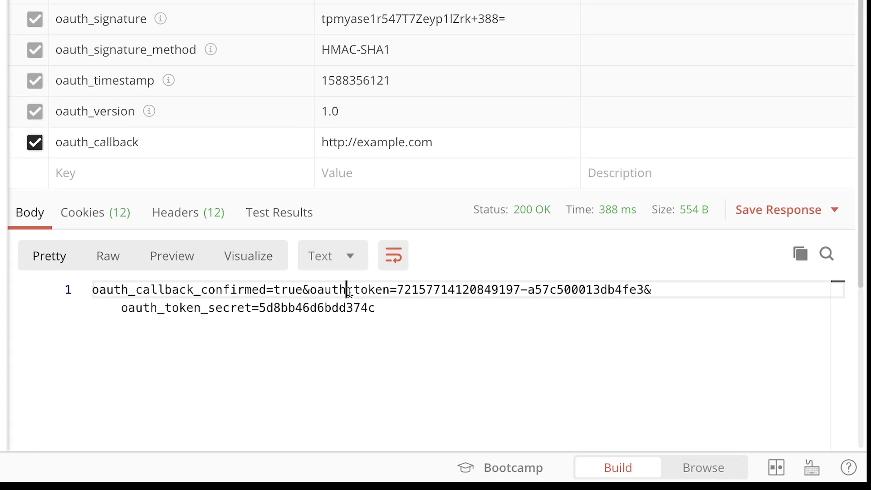
double_click(350, 291)
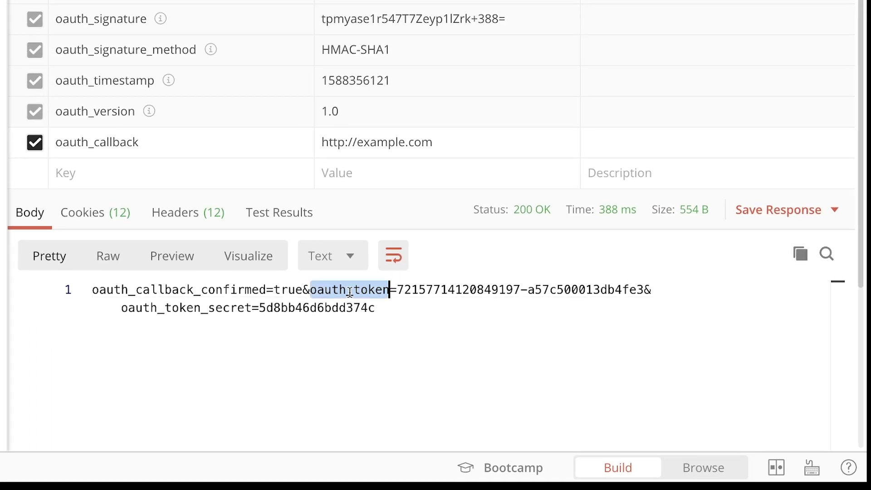
double_click(172, 309)
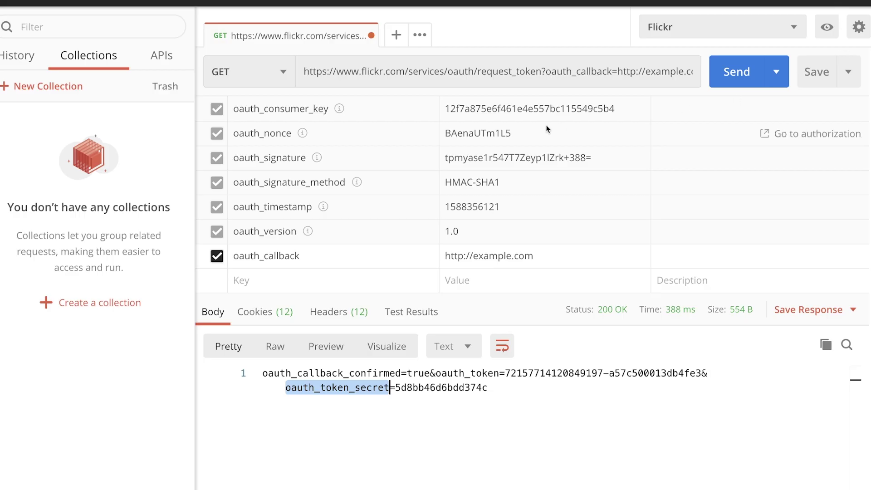
Create a new collection named Flickr.
left_click(75, 87)
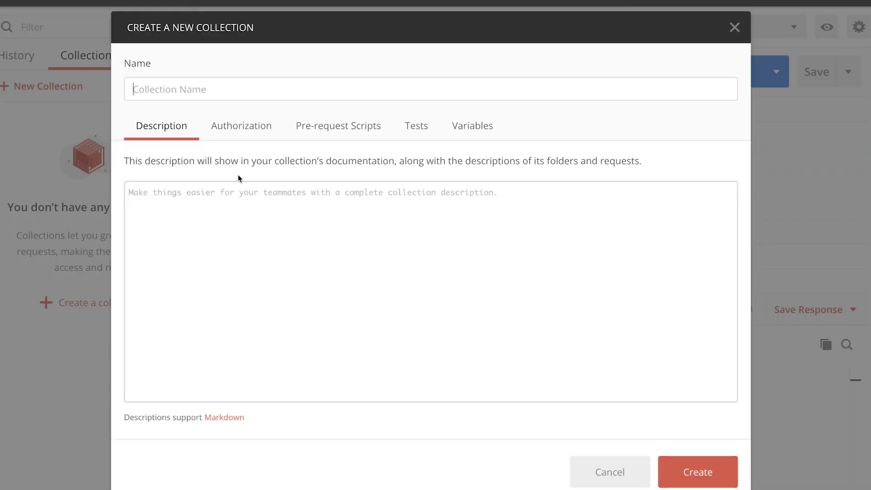
type("Flickr")
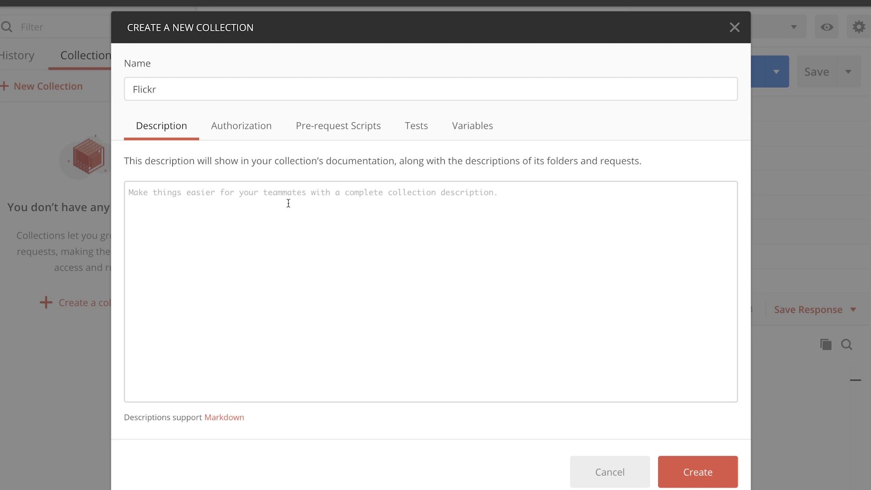
left_click(701, 473)
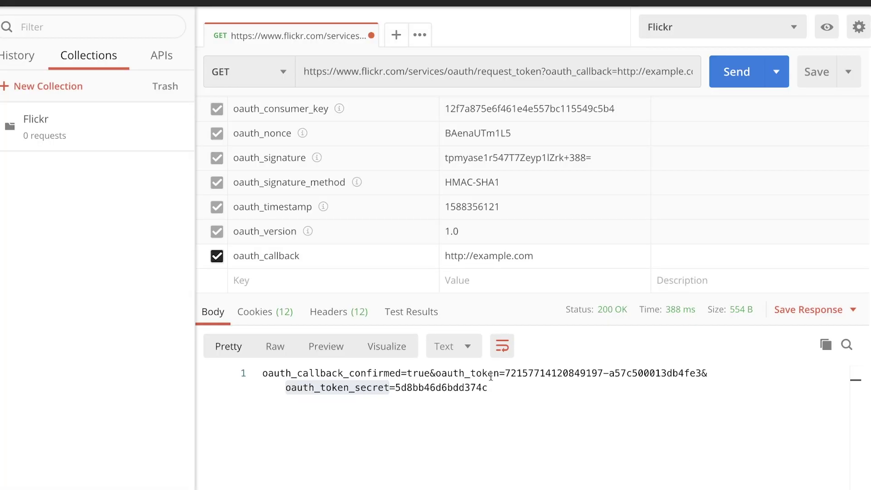
Save the current request as "1 - Request token" in the Flickr collection.
left_click(811, 85)
triple_click(400, 164)
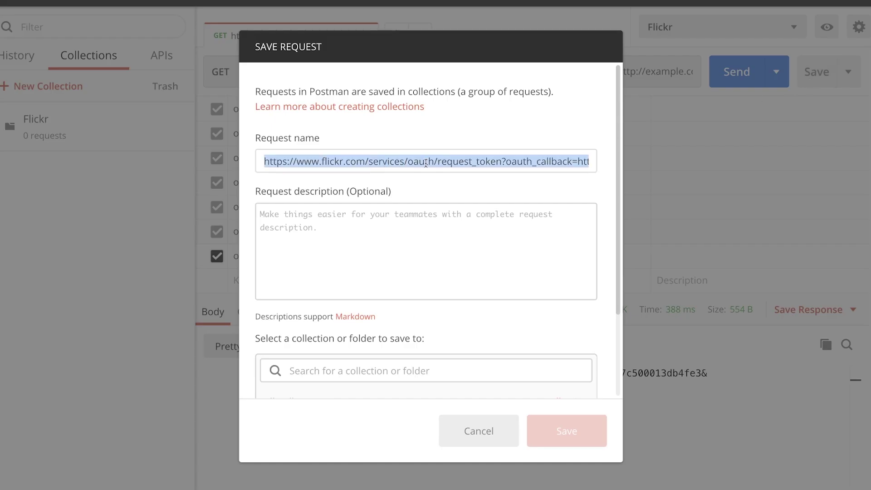
type("1 - Request")
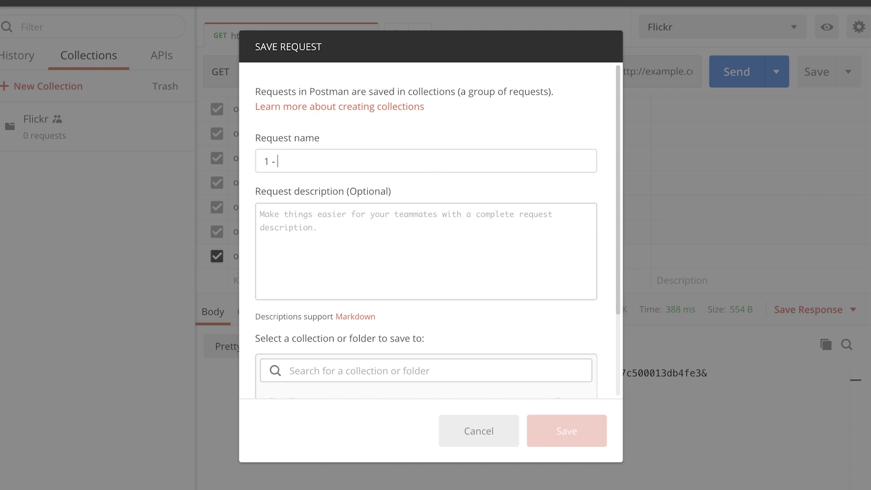
type(" token")
scroll(362, 313, "down", 3)
left_click(361, 313)
left_click(567, 431)
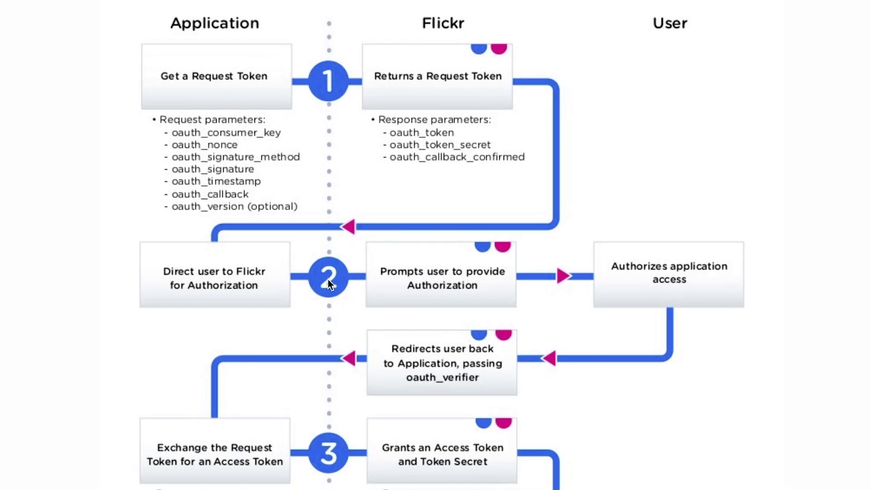
scroll(328, 280, "down", 20)
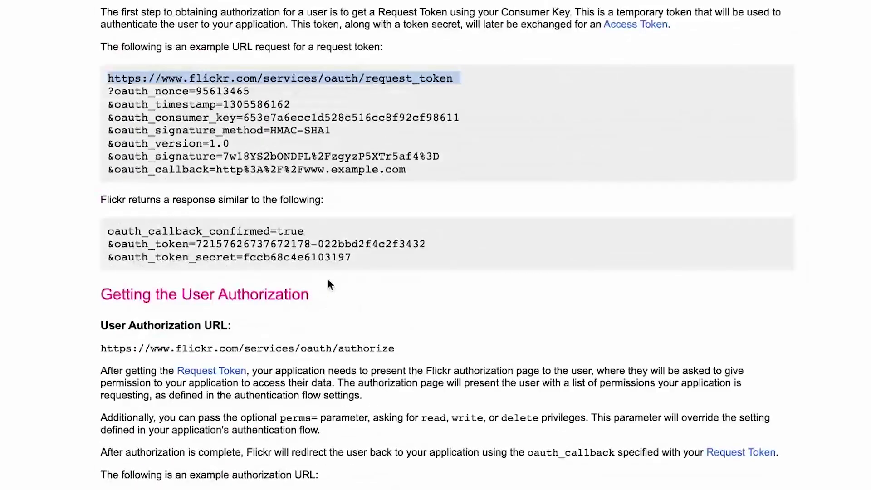
scroll(328, 279, "down", 2)
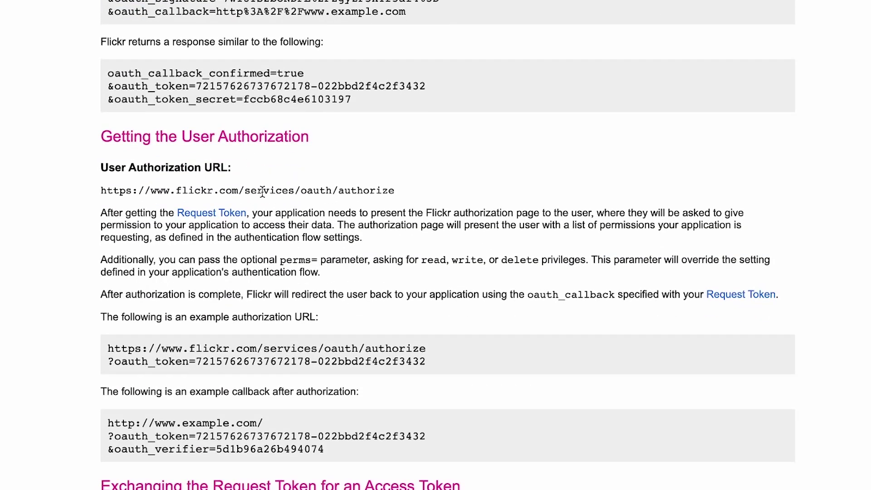
triple_click(262, 192)
key("super+c")
key("super+Tab")
left_click(268, 87)
key("super+v")
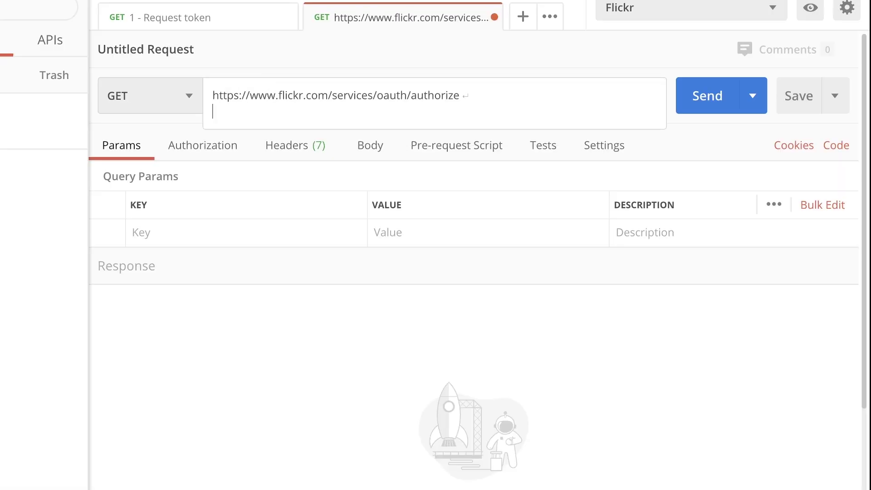
key("BackSpace")
left_click(238, 303)
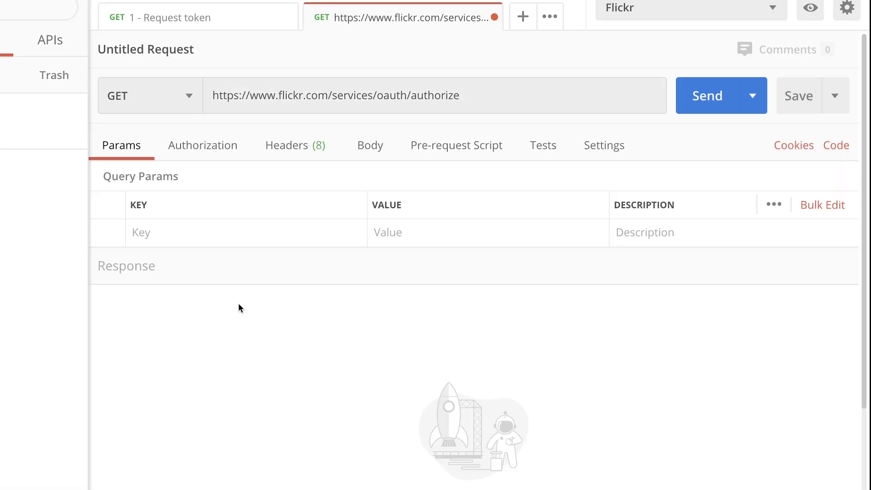
Copy the oauth_token parameter name from the example authorization URL in the browser and add it as a query parameter key in Postman.
key("super+Tab")
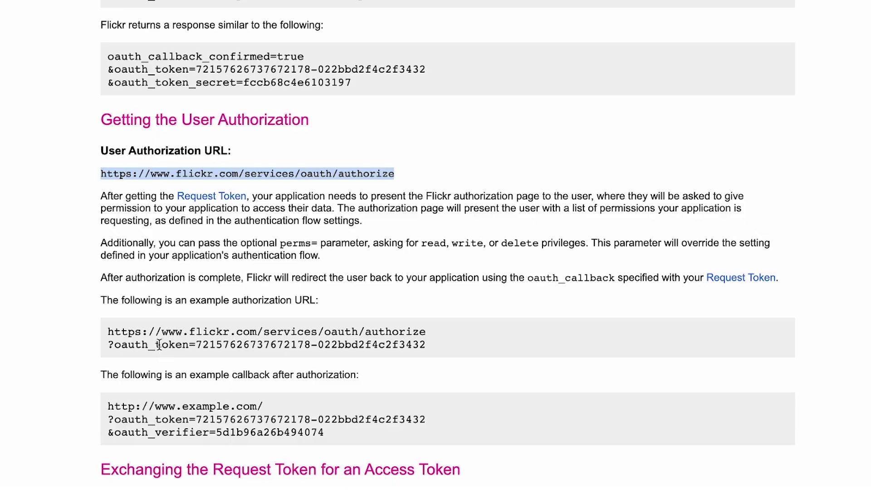
double_click(158, 344)
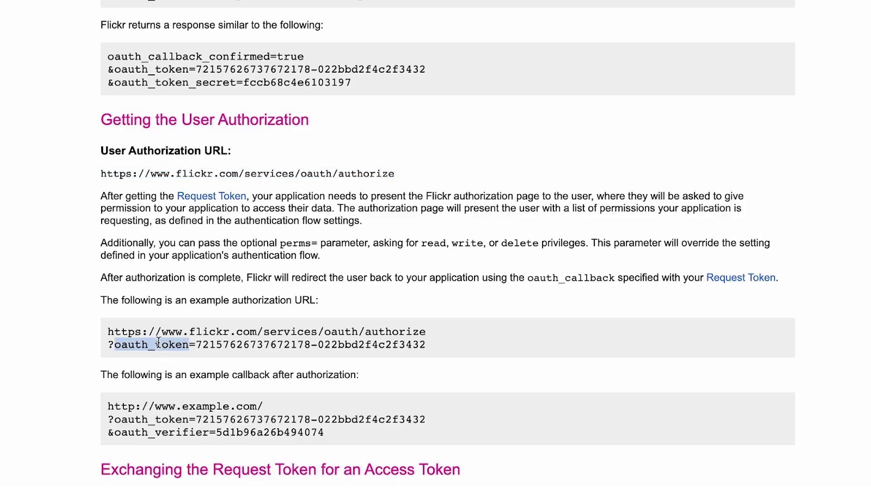
key("super+Tab")
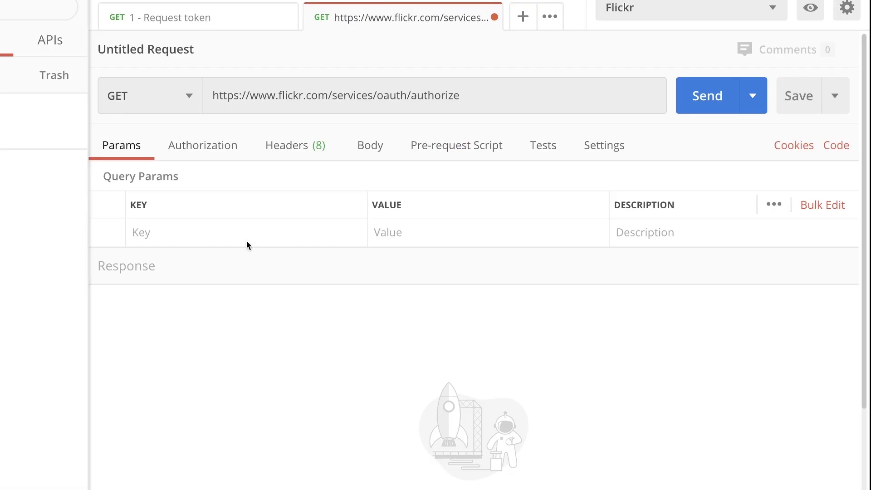
left_click(158, 240)
key("ctrl+v")
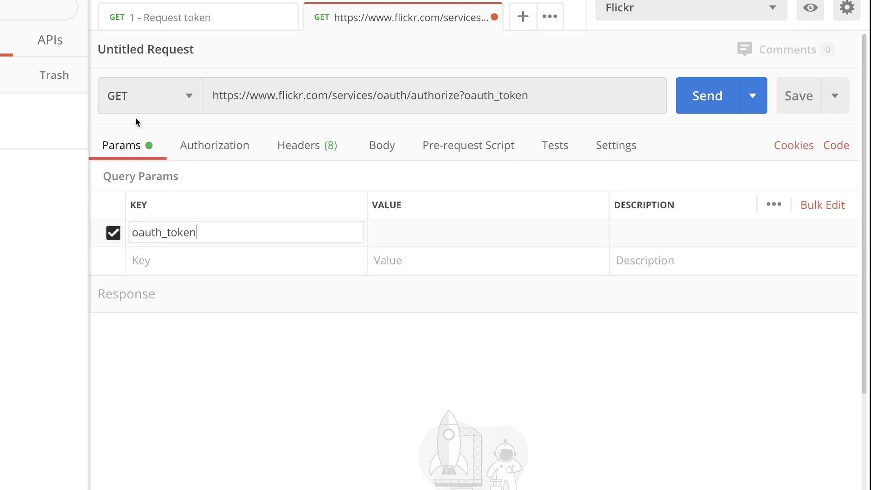
Copy the request token from the 1 - Request token response and paste it as the authorize request's oauth_token value.
left_click(160, 17)
scroll(291, 395, "down", 3)
double_click(250, 479)
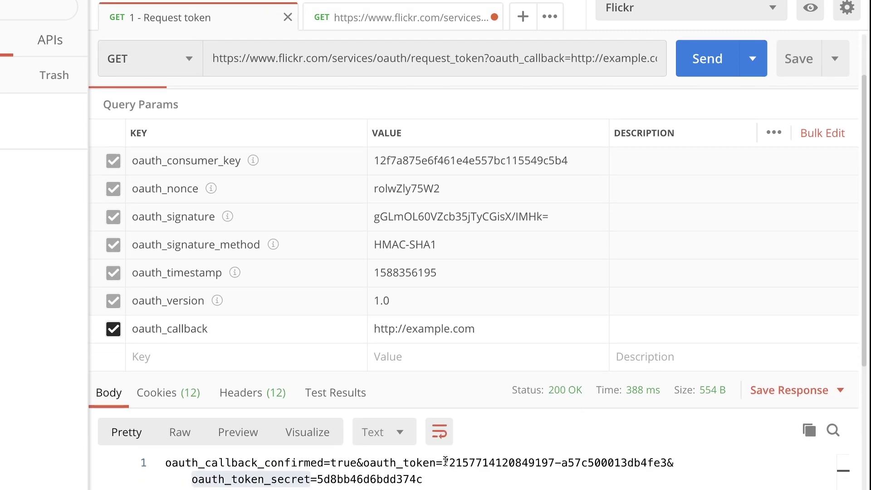
left_click_drag(444, 462, 667, 462)
left_click(425, 22)
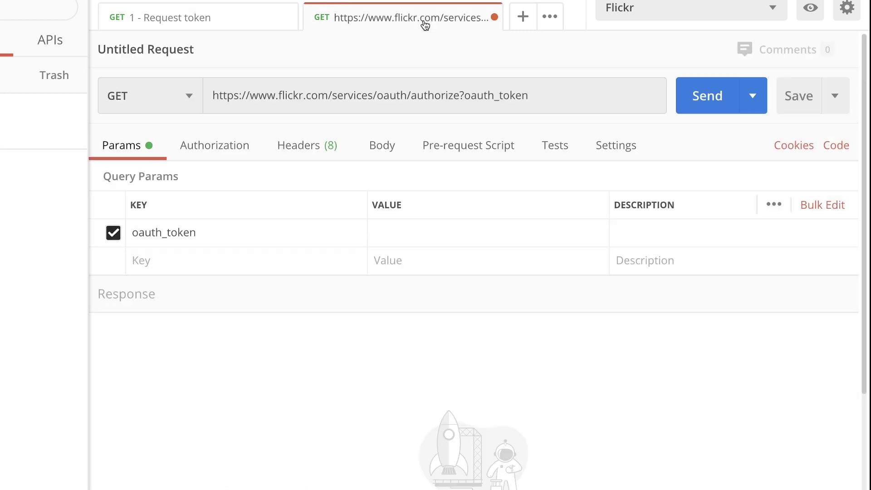
left_click(397, 235)
key("ctrl+v")
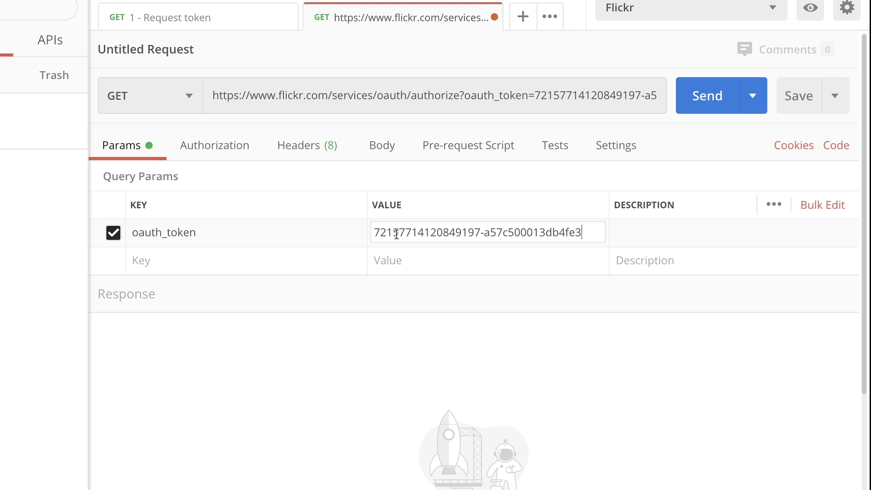
Send the authorize request and preview the rendered response.
left_click(707, 97)
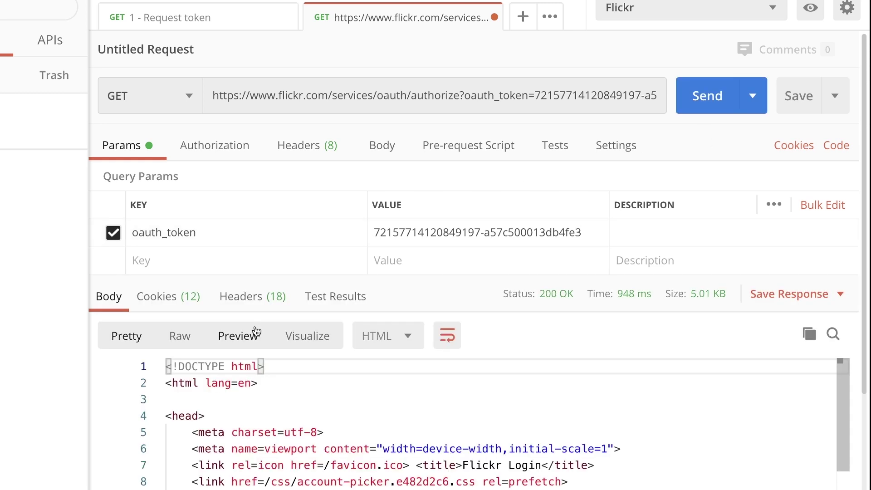
left_click(248, 338)
scroll(334, 377, "down", 1)
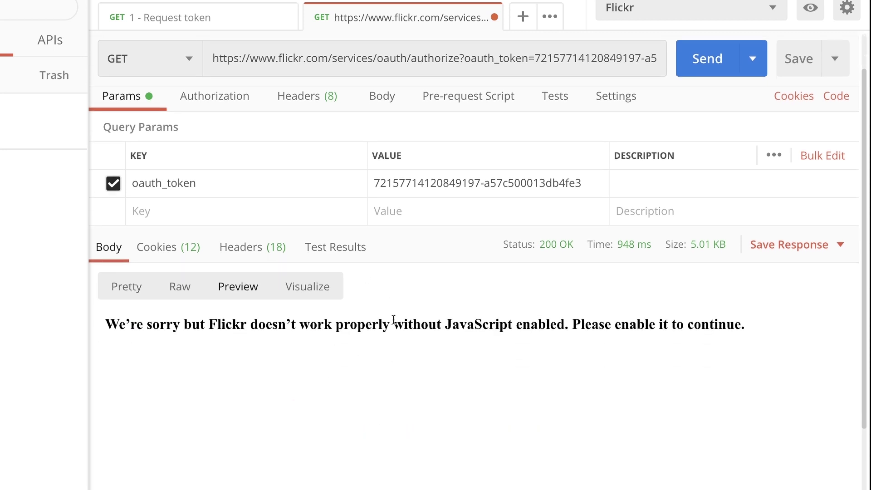
scroll(394, 320, "up", 1)
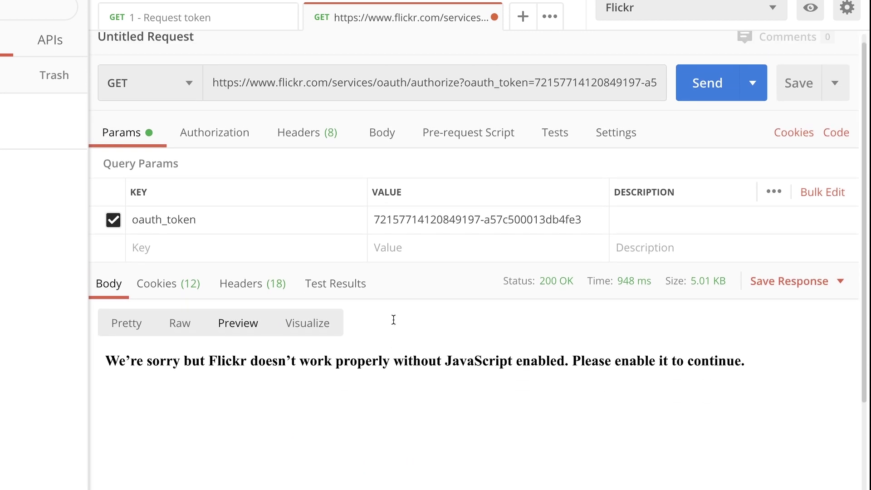
Open the full authorization URL, including its oauth_token, in a new browser page and authorize Postman to link to the Flickr account.
triple_click(371, 98)
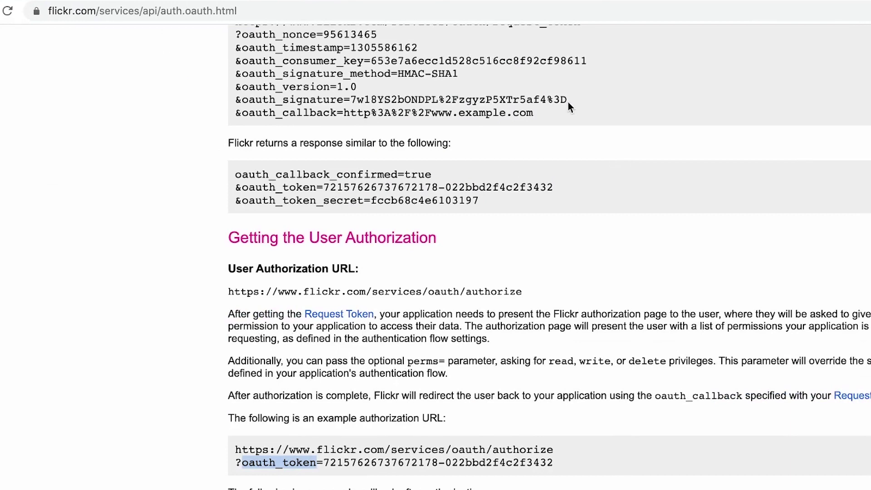
key("ctrl+t")
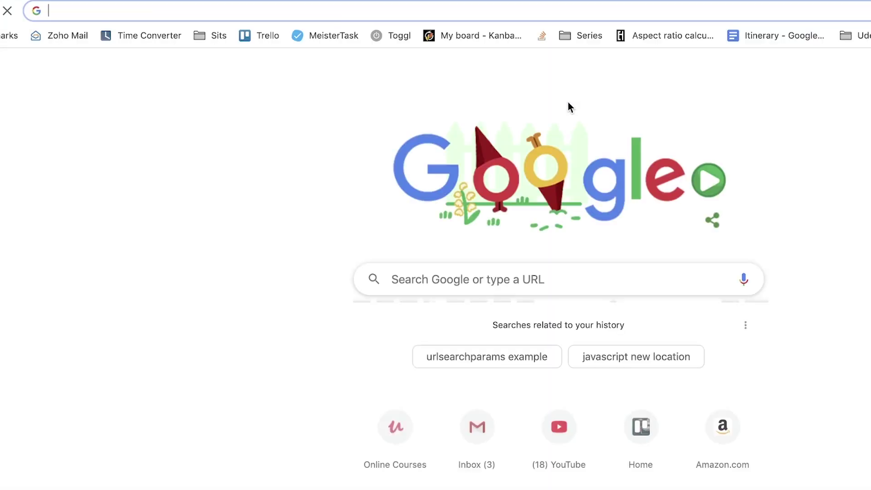
key("ctrl+v")
key("Return")
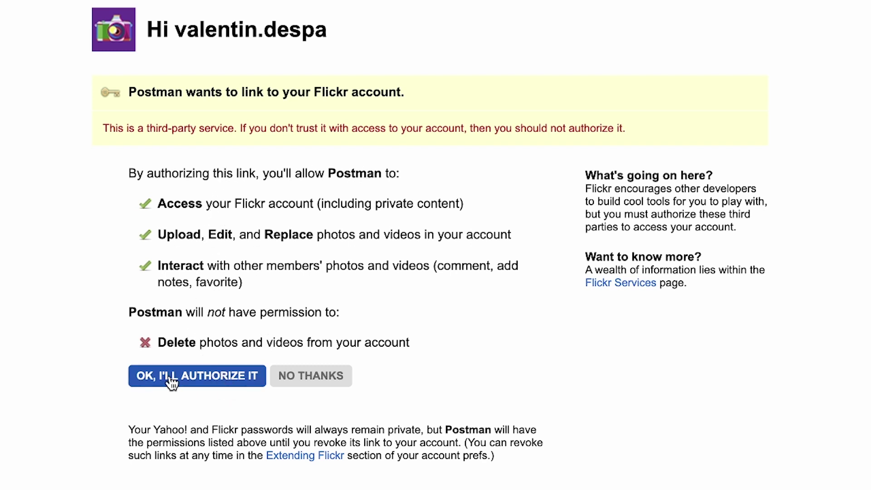
left_click(226, 385)
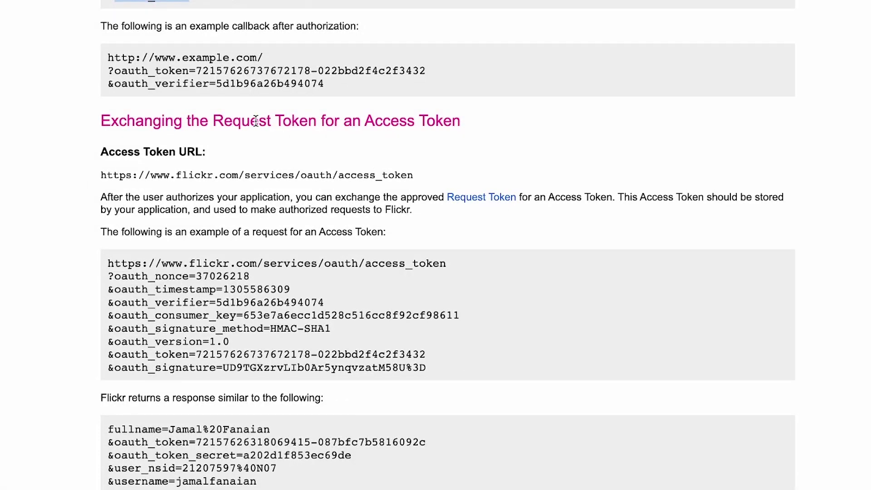
scroll(311, 247, "down", 1)
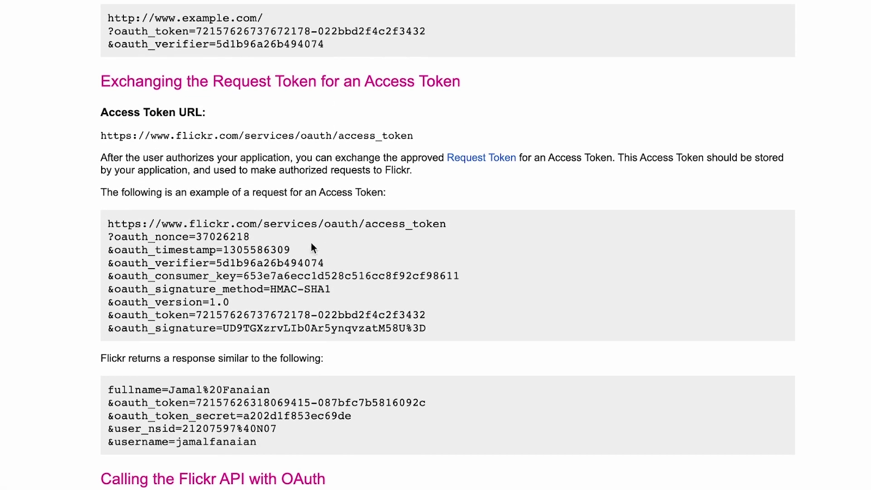
triple_click(281, 224)
key("ctrl+c")
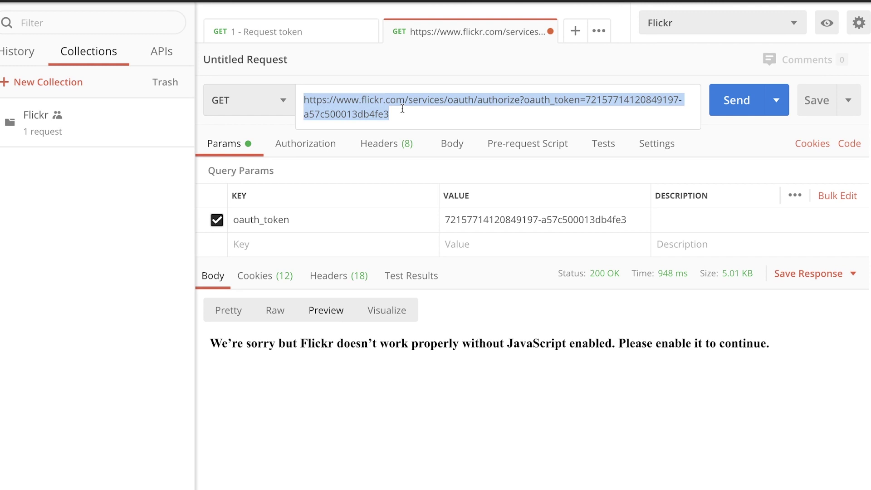
Save the authorize request in Postman as "2 - Allow access" in the Flickr collection.
key("ctrl+s")
triple_click(322, 155)
type("2")
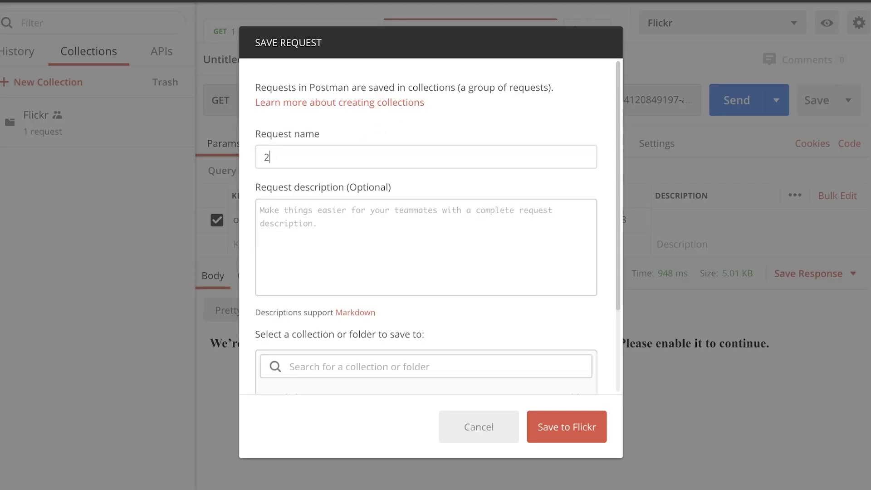
type(" - Allow access")
left_click(567, 426)
left_click(369, 359)
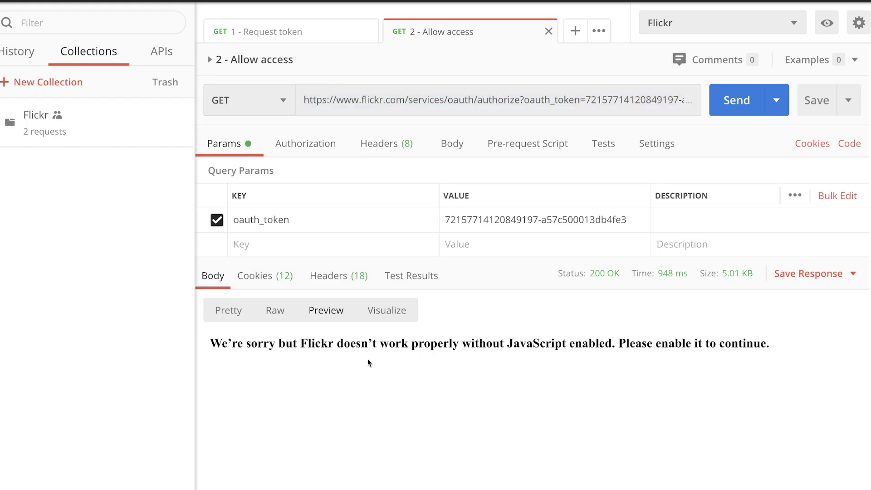
left_click(549, 32)
left_click(396, 31)
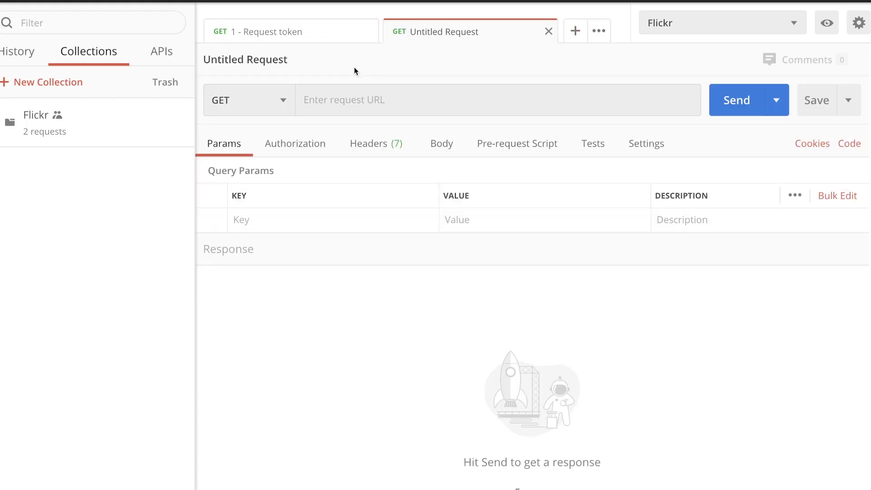
left_click(329, 99)
key("ctrl+v")
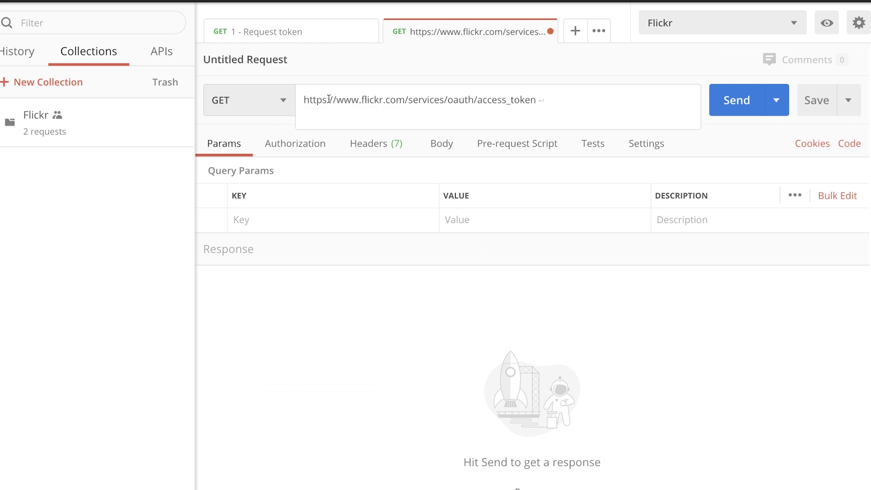
key("BackSpace")
Set the authorization type of the access token request to OAuth 1.0.
left_click(262, 35)
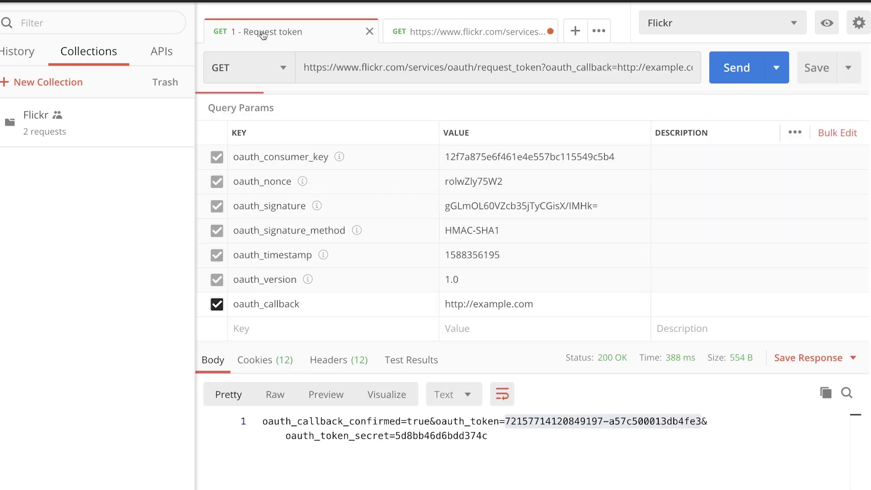
left_click(466, 39)
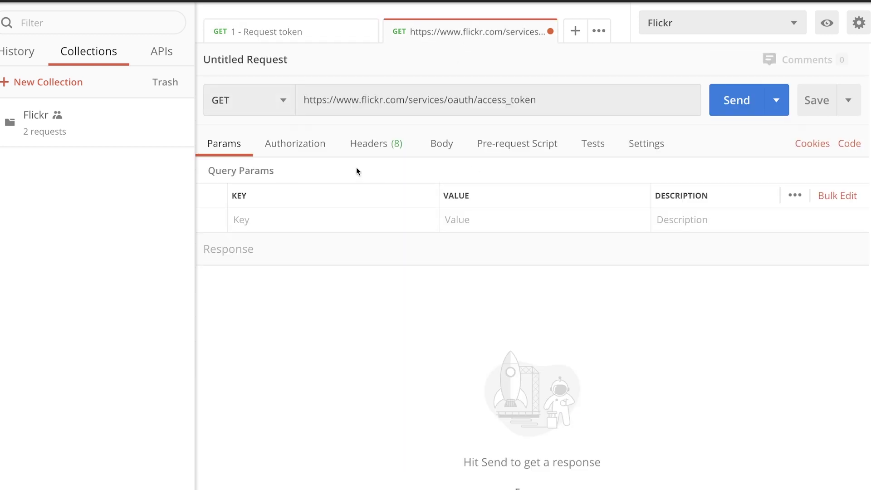
left_click(297, 155)
left_click(325, 201)
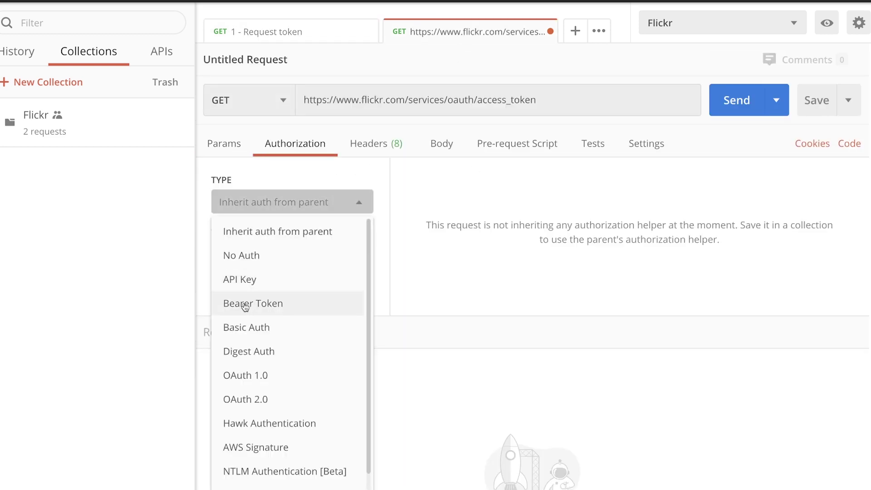
left_click(264, 372)
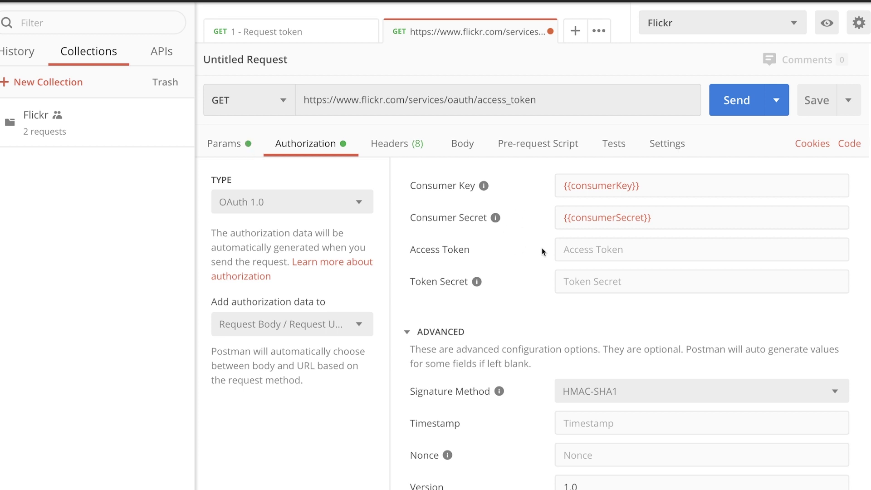
Copy the oauth_token value from the "1 - Request token" response into the access token request's Access Token field.
left_click(302, 33)
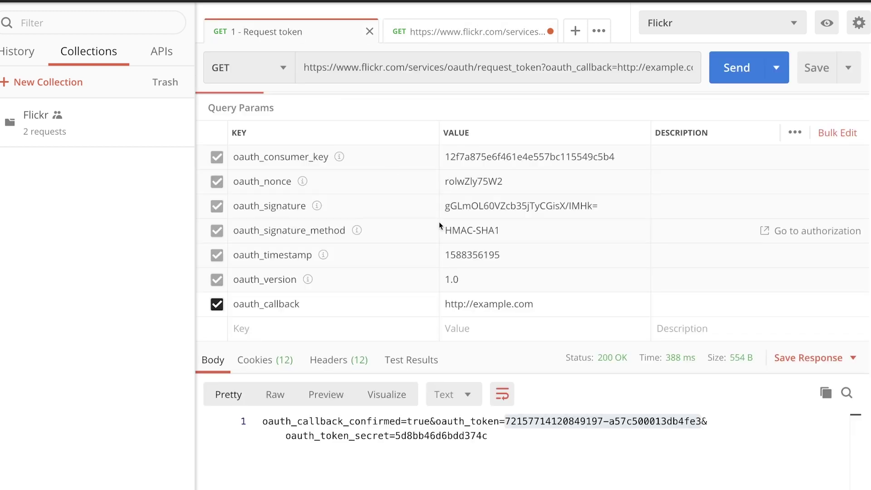
right_click(518, 422)
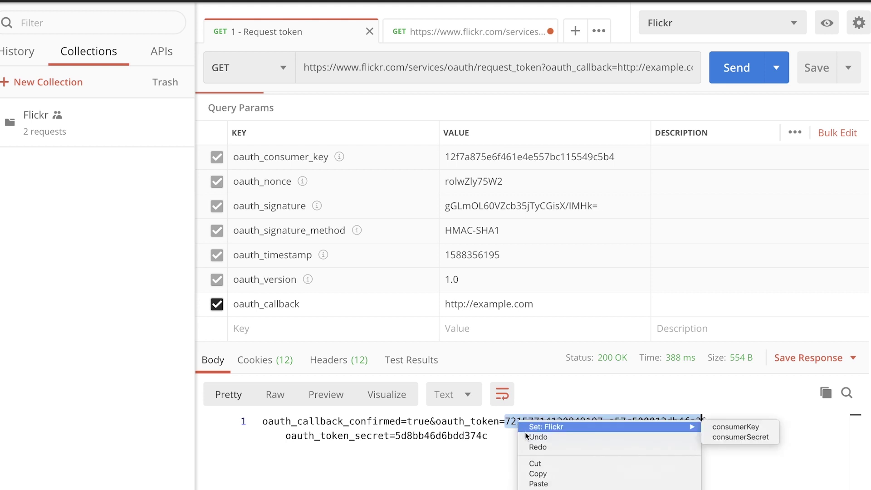
left_click(536, 472)
left_click(448, 28)
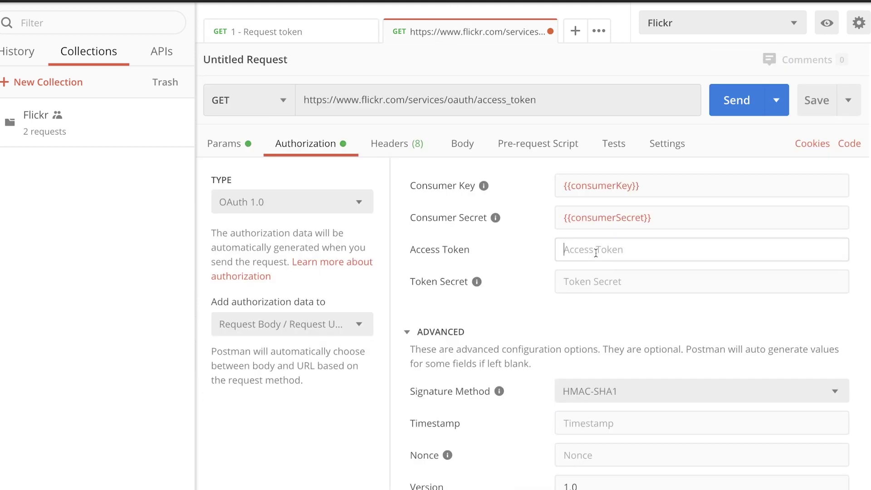
key("ctrl+v")
Copy the oauth_token_secret value from the "1 - Request token" response into the access token request's Token Secret field.
left_click(234, 40)
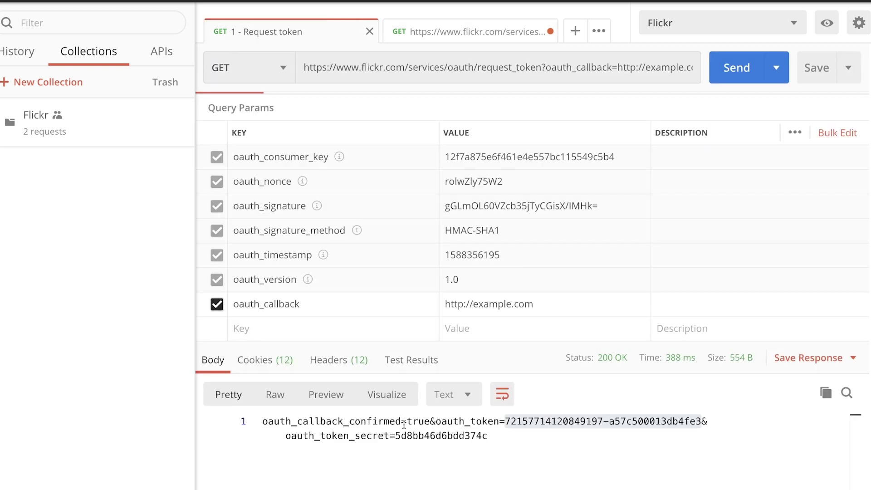
double_click(417, 436)
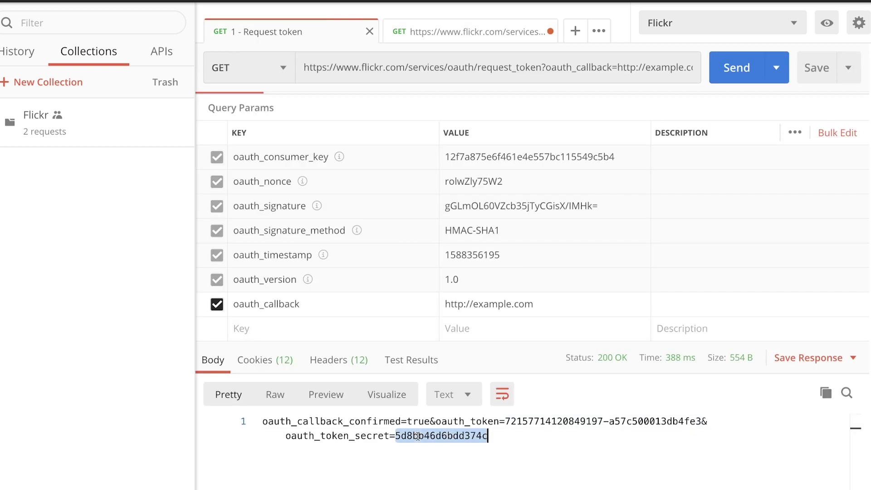
left_click(504, 32)
left_click(587, 279)
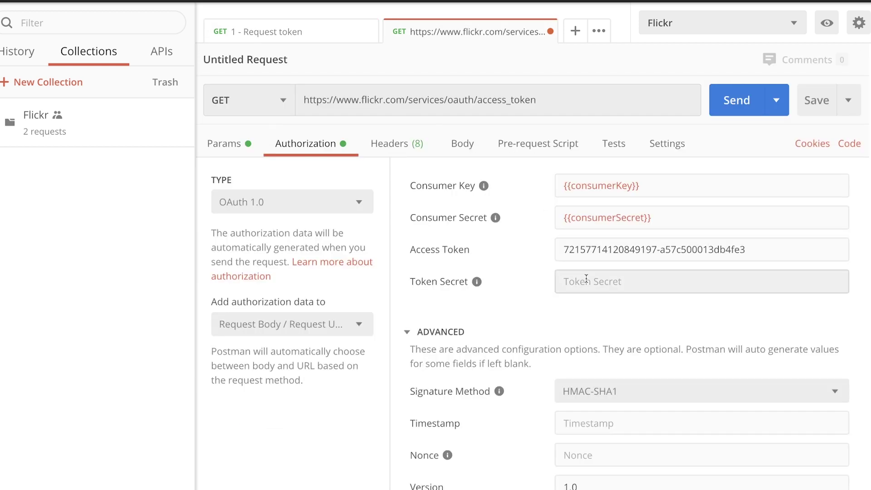
key("ctrl+v")
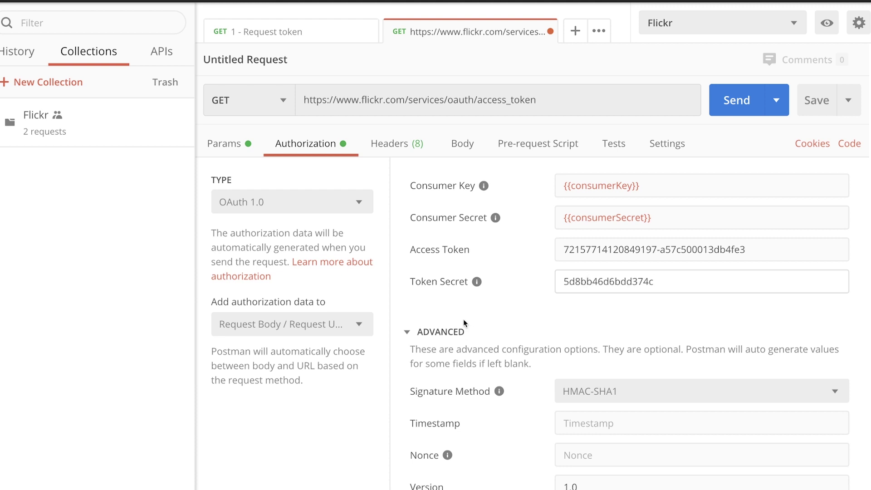
Check the advanced OAuth 1.0 options, send the access token request without a verifier, and inspect the response.
scroll(464, 320, "down", 3)
scroll(464, 320, "up", 3)
scroll(521, 296, "down", 5)
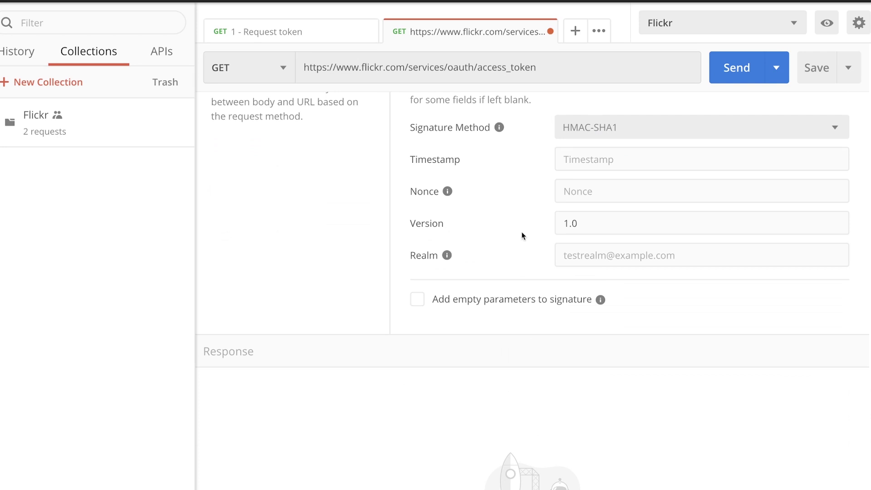
scroll(522, 220, "up", 5)
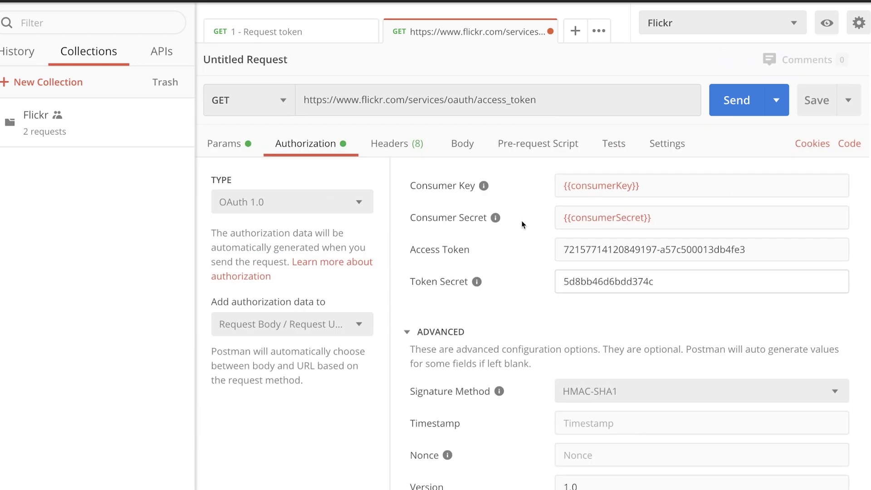
left_click(750, 99)
scroll(506, 224, "down", 5)
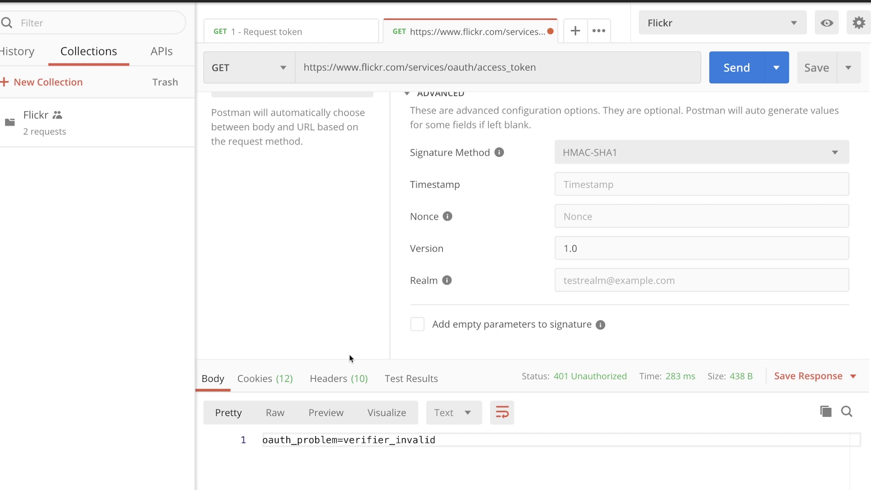
Copy the oauth_verifier parameter name from Flickr's OAuth documentation and add it as a query parameter key in the Postman request.
key("super+Tab")
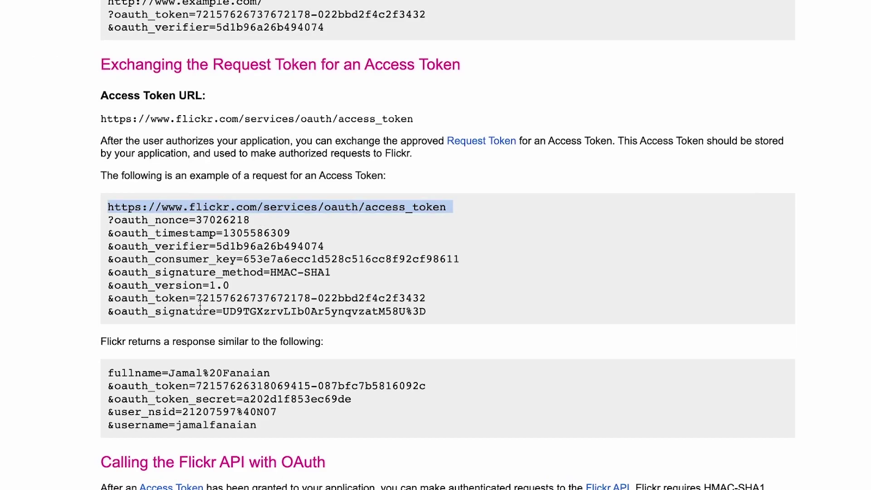
double_click(135, 246)
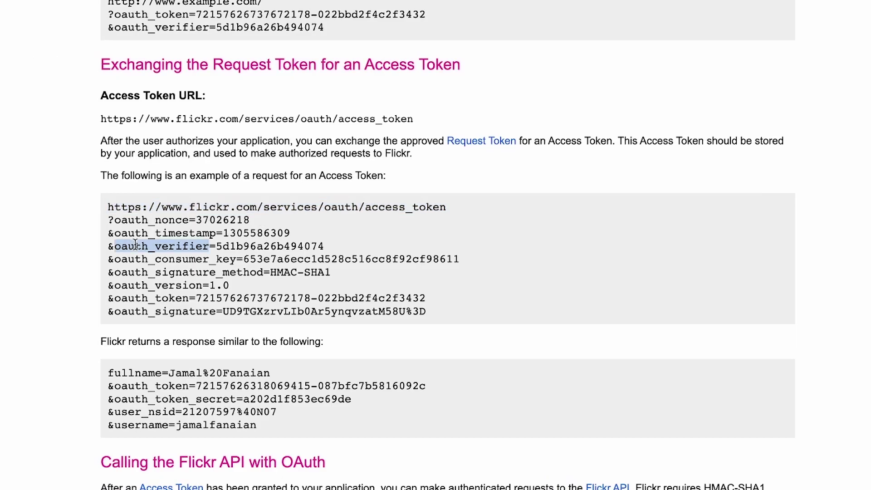
key("super+Tab")
scroll(350, 200, "up", 5)
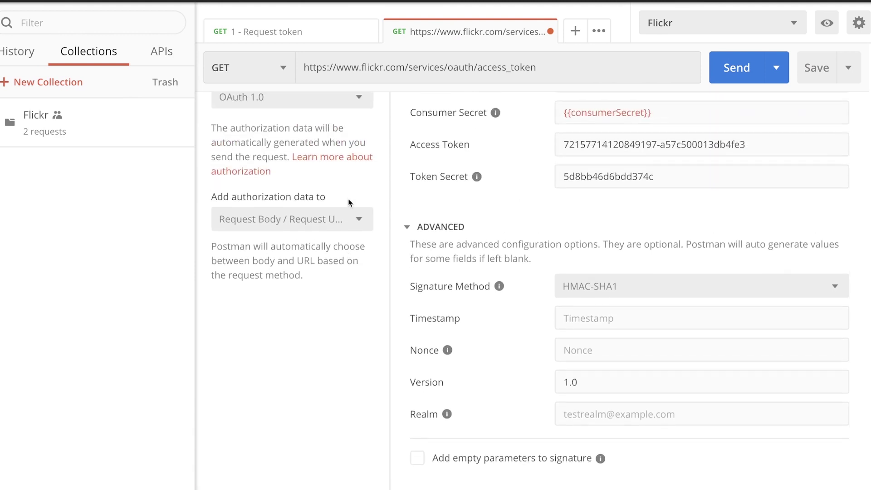
left_click(232, 144)
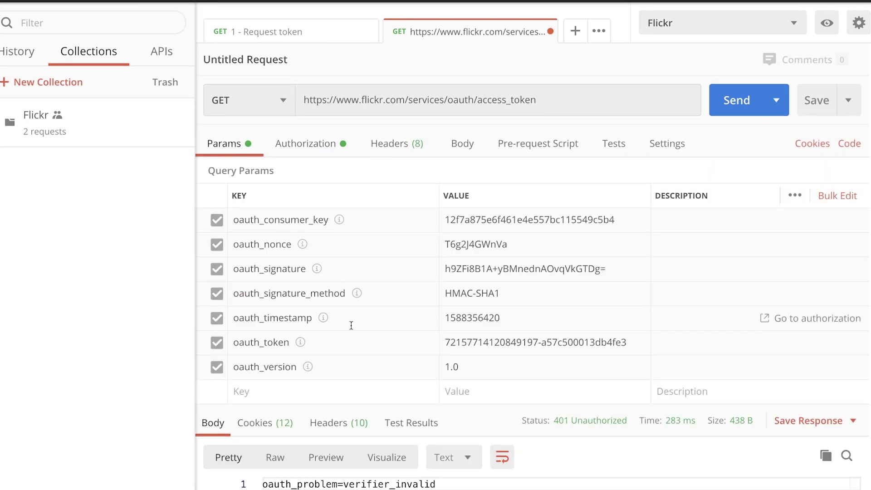
left_click(272, 390)
key("ctrl+v")
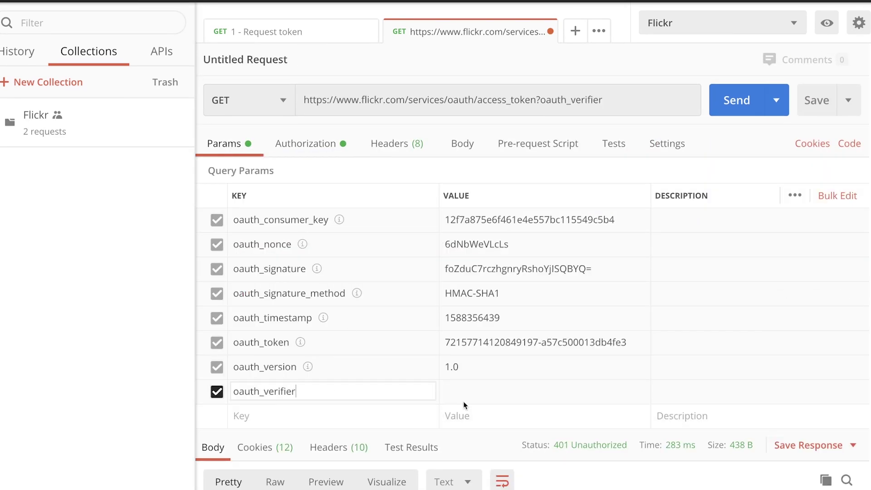
Copy the verifier code from the example.com callback URL in the browser and enter it as the oauth_verifier value in Postman.
left_click(509, 390)
key("super+Tab")
key("ctrl+Tab")
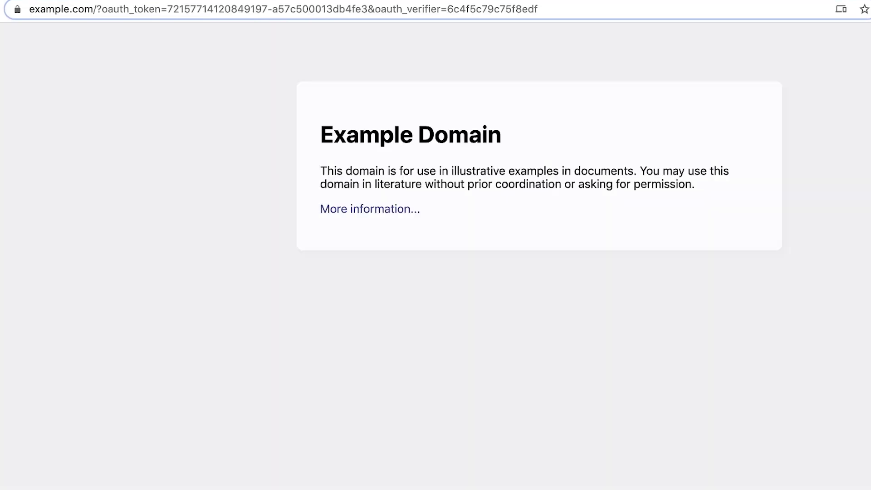
double_click(482, 4)
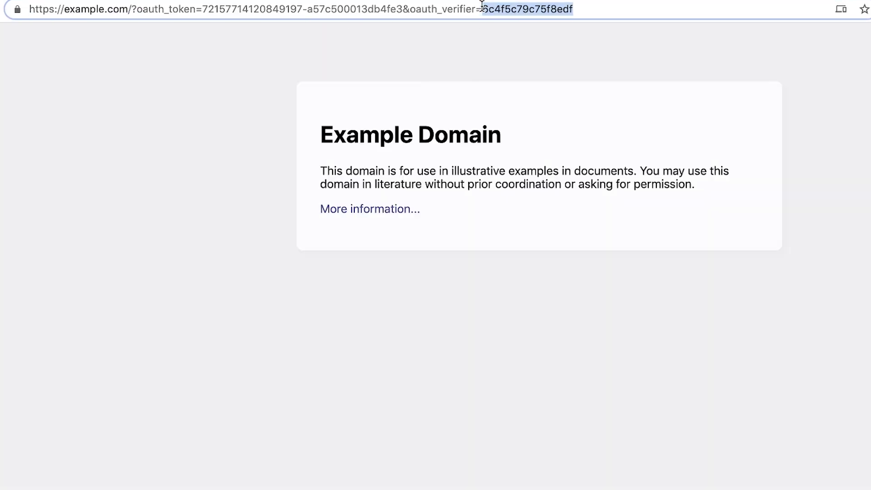
key("super+c")
key("super+Tab")
key("super+v")
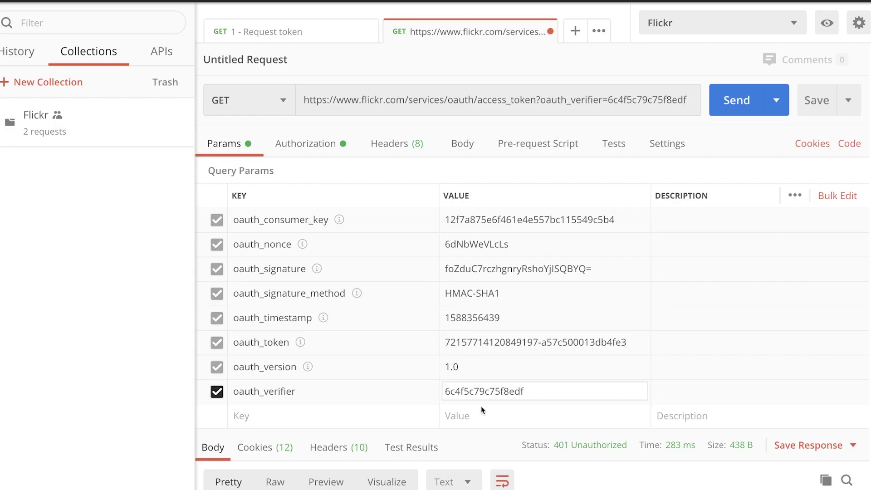
Send the access token request with the verifier and examine the oauth_token and oauth_token_secret in the response body.
left_click(734, 100)
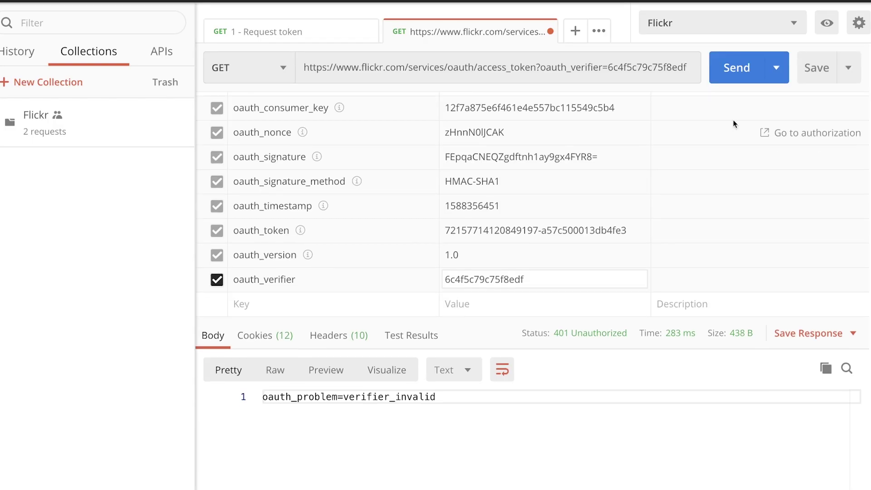
left_click(728, 75)
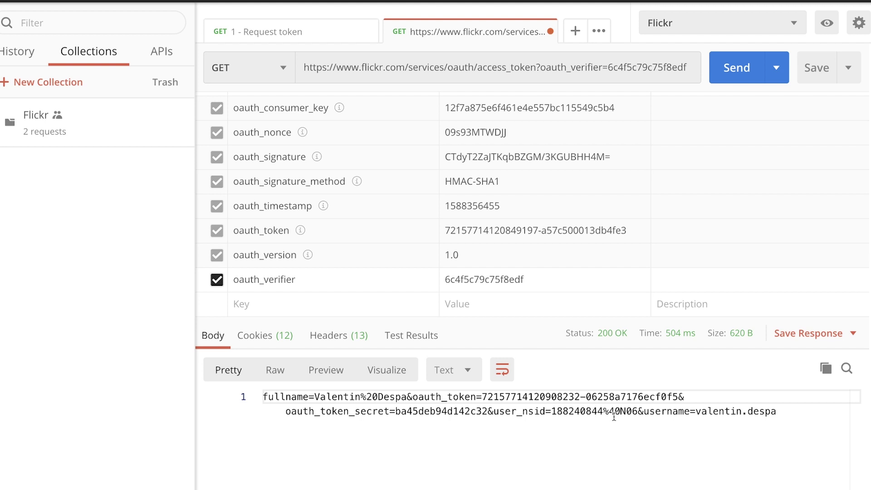
double_click(563, 398)
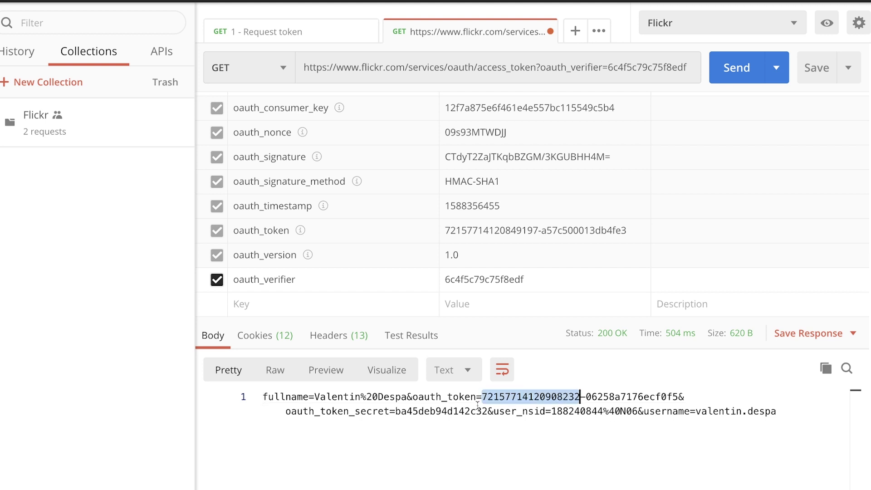
double_click(425, 411)
Save the access token request as "3 - Get access token" in the Flickr collection.
scroll(423, 213, "up", 5)
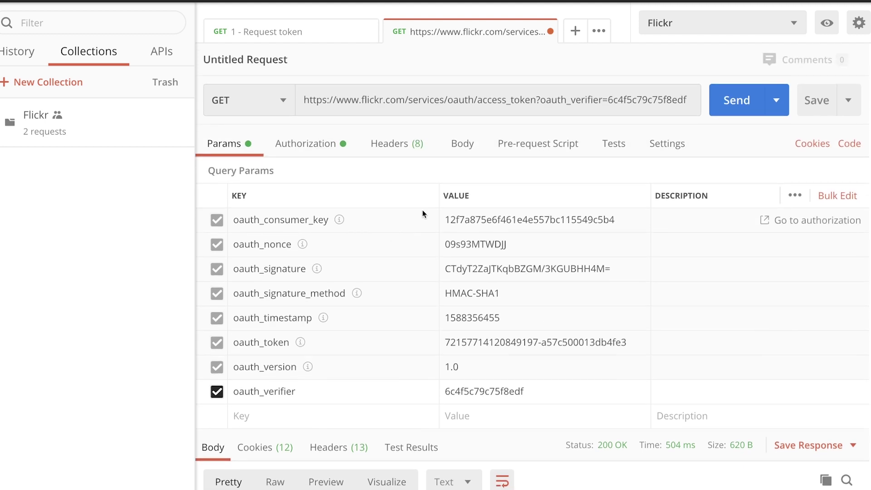
key("ctrl+s")
triple_click(376, 157)
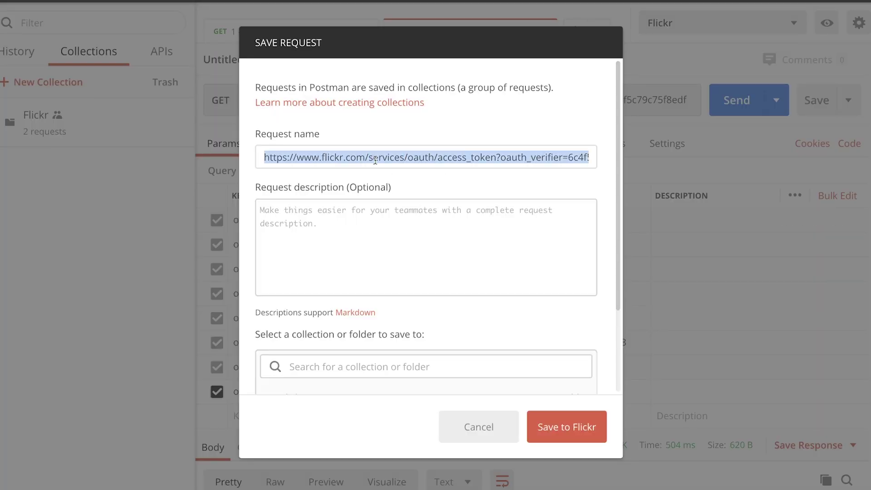
type("3 -")
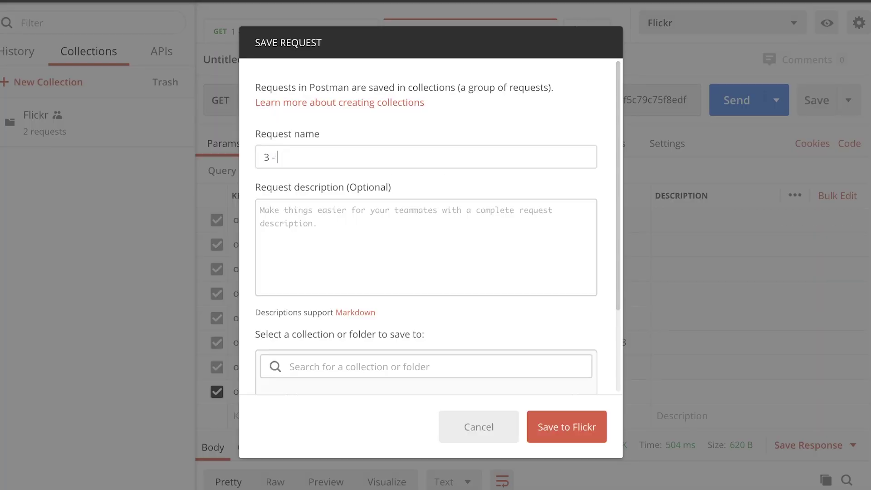
type(" Get access token")
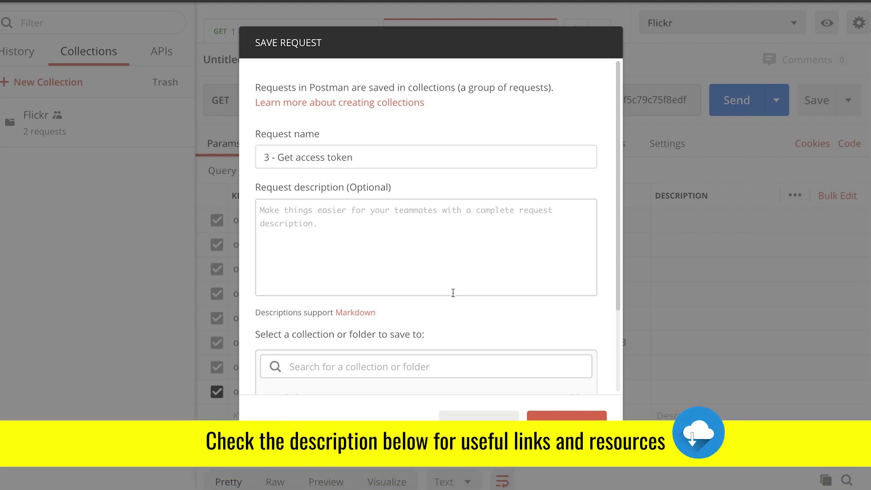
scroll(535, 304, "down", 1)
scroll(536, 305, "up", 1)
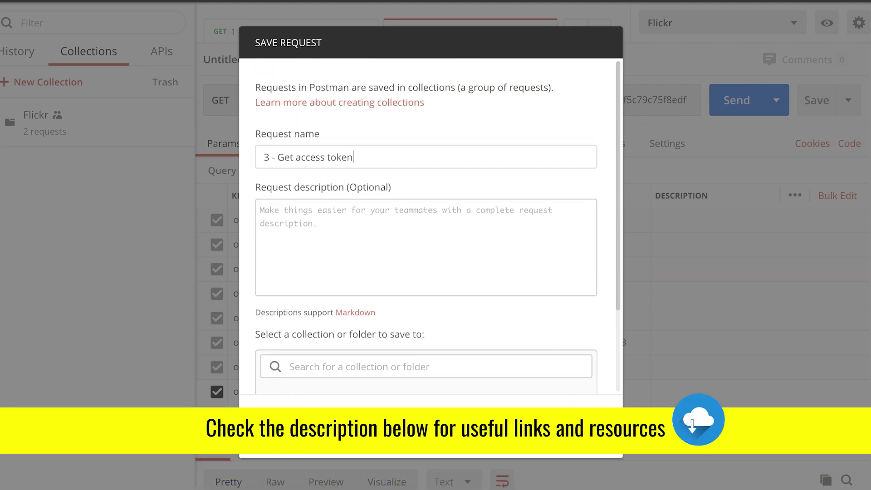
left_click(564, 424)
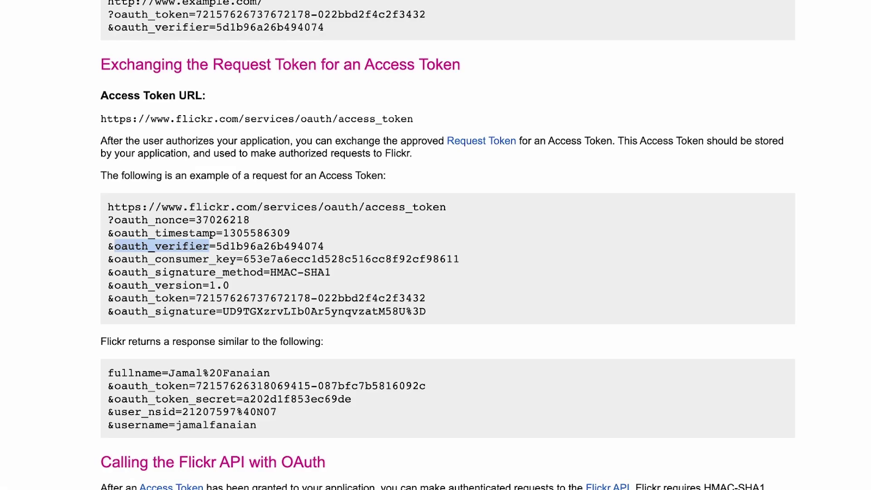
scroll(150, 360, "down", 3)
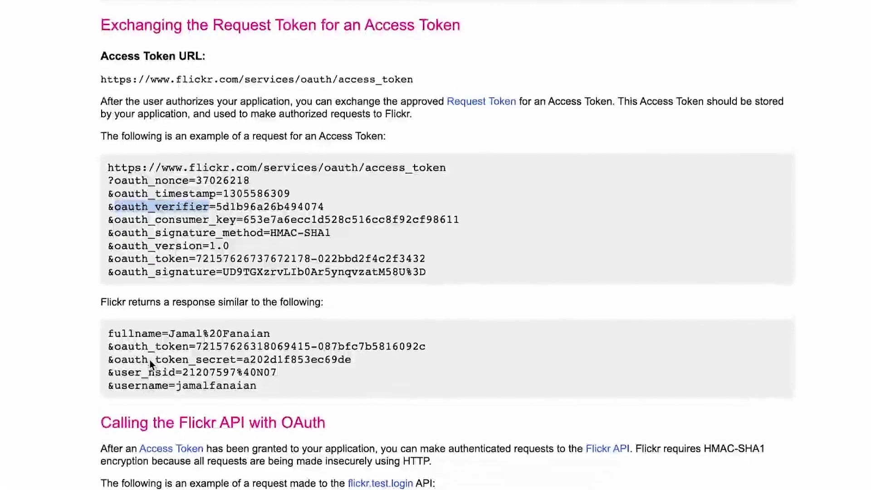
scroll(155, 424, "down", 2)
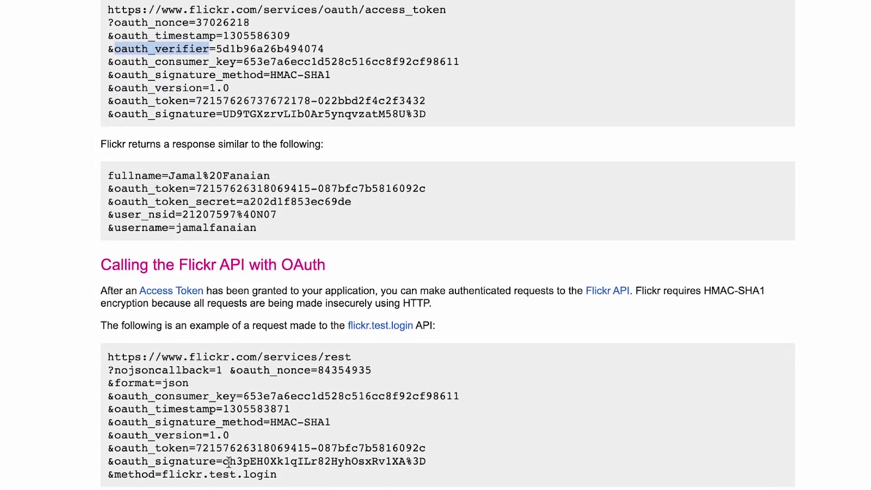
scroll(230, 462, "down", 1)
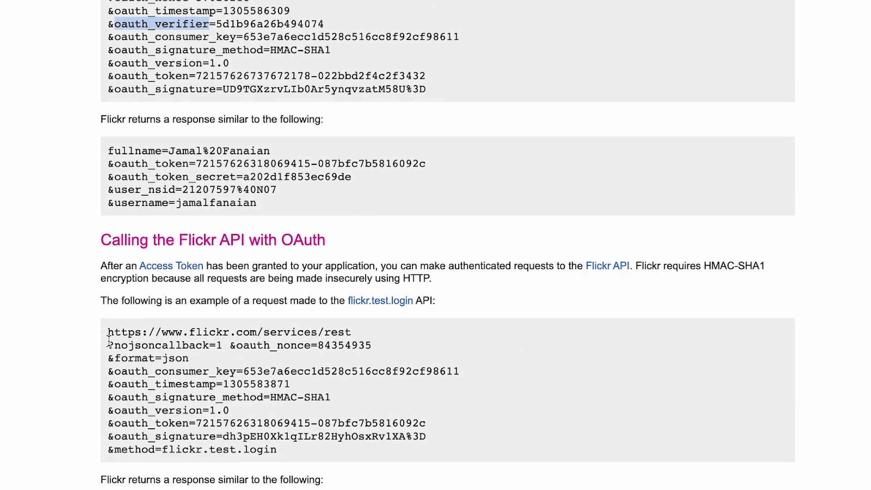
left_click_drag(108, 332, 350, 332)
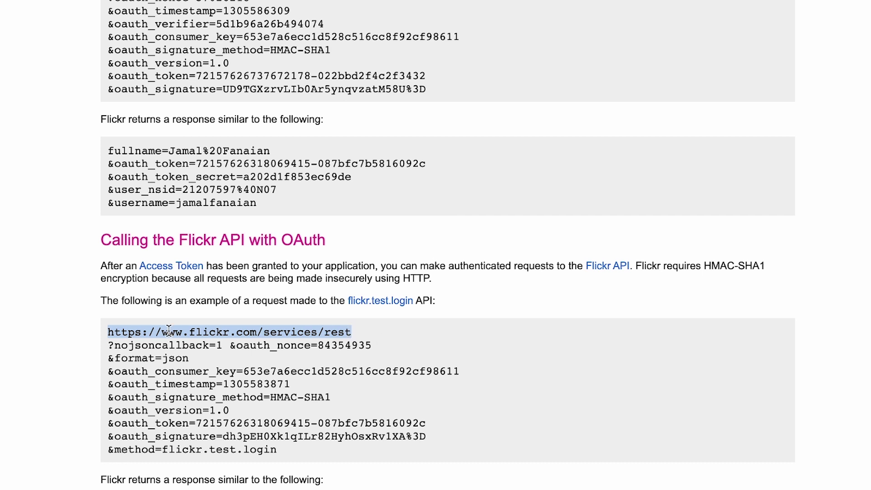
key("ctrl+c")
key("alt+Tab")
left_click(591, 31)
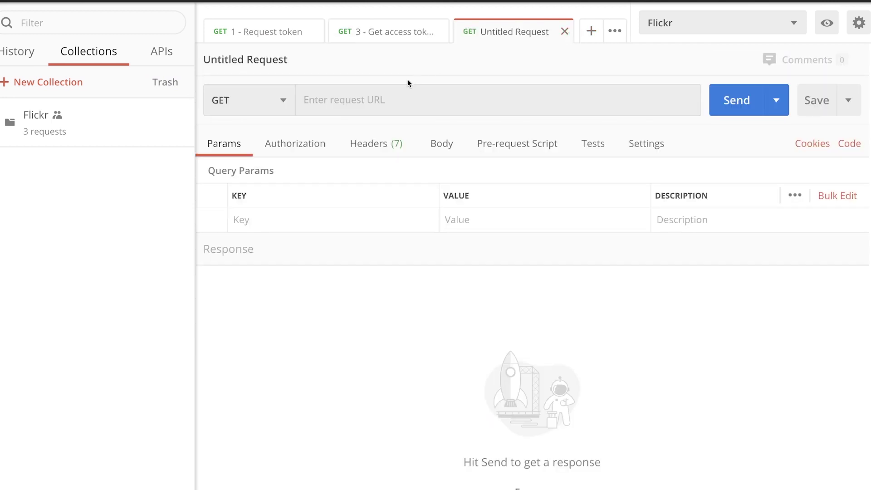
left_click(350, 99)
key("ctrl+v")
Copy the nojsoncallback parameter name from the Flickr documentation and add it to the Postman query parameters with the value 1.
key("alt+Tab")
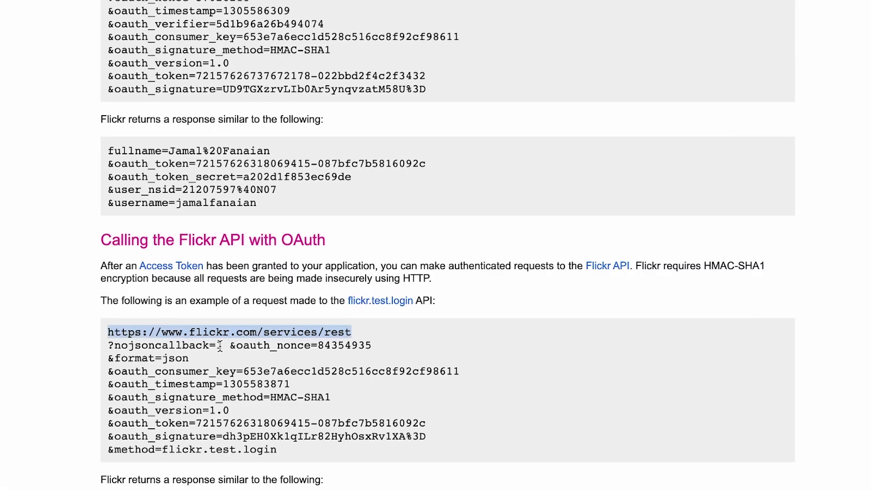
double_click(185, 345)
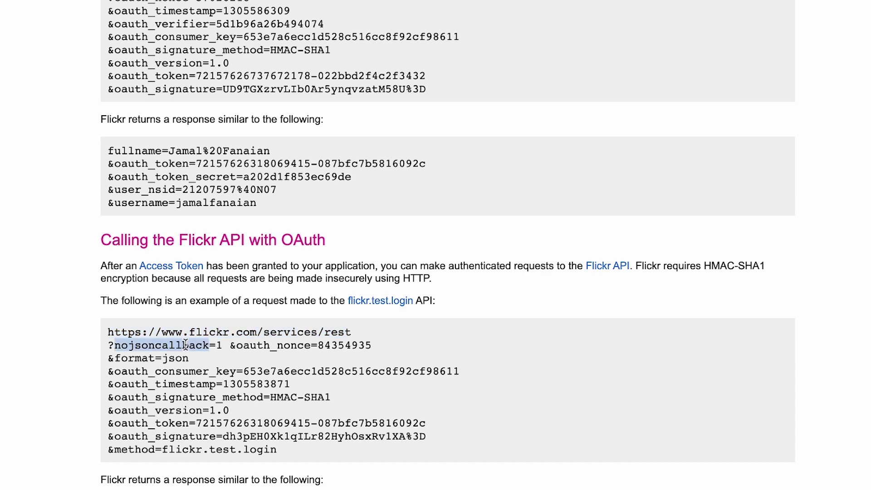
key("ctrl+c")
key("alt+Tab")
left_click(323, 219)
key("ctrl+v")
key("Tab")
type("`")
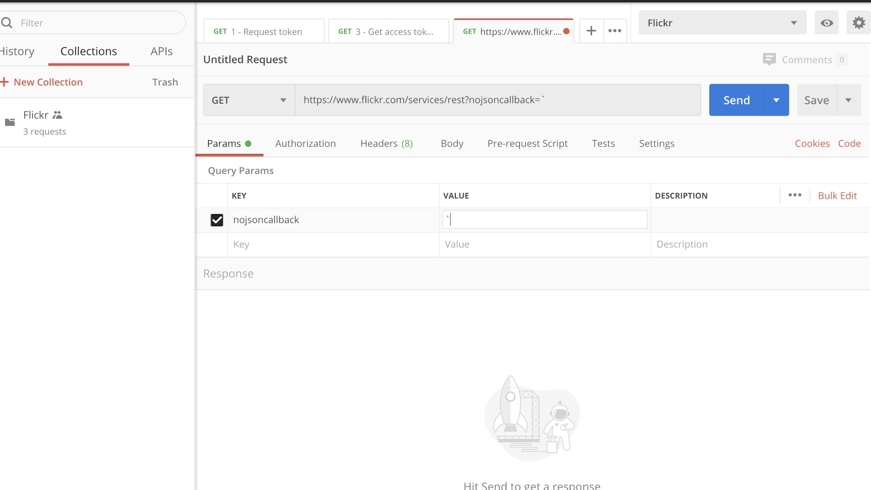
key("BackSpace")
type("1")
Copy the format parameter name from the Flickr documentation and add it to the Postman query parameters with the value json.
key("alt+Tab")
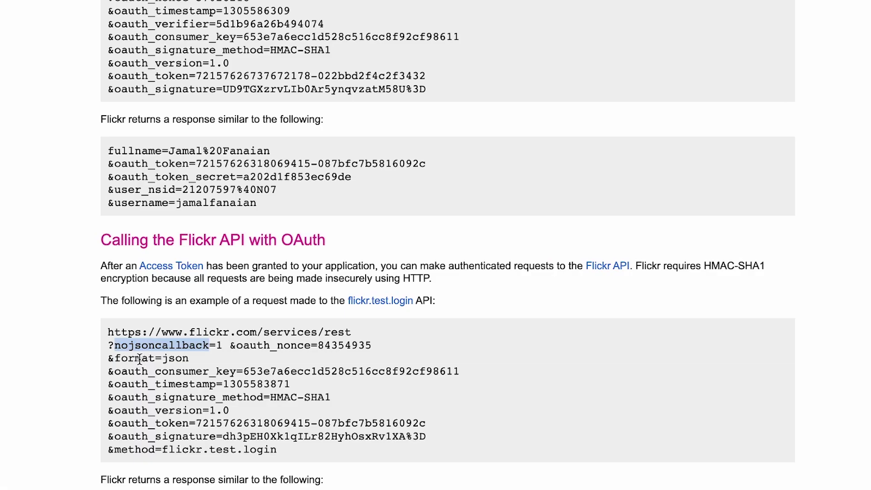
double_click(140, 358)
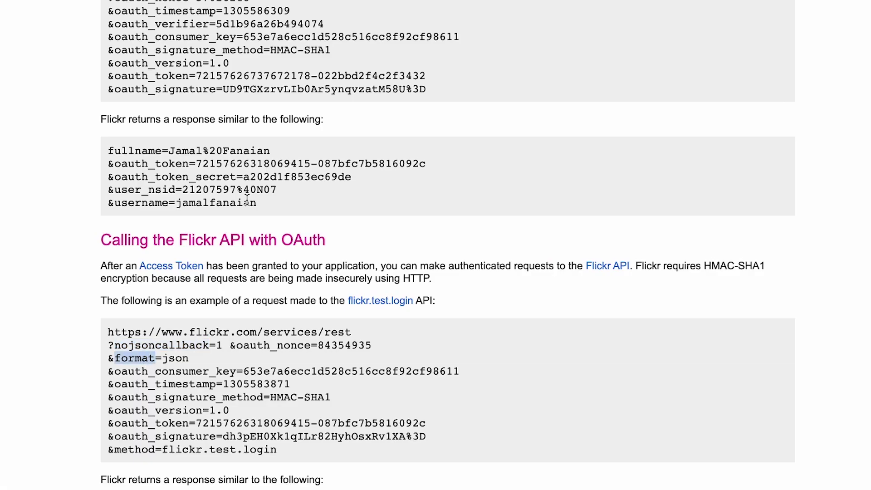
key("ctrl+c")
key("alt+Tab")
left_click(286, 235)
key("ctrl+v")
key("Tab")
type("json")
Copy the method parameter name from the Flickr documentation and add it to the Postman query parameters with the value flickr.test.login.
key("alt+Tab")
left_click(134, 445)
double_click(133, 447)
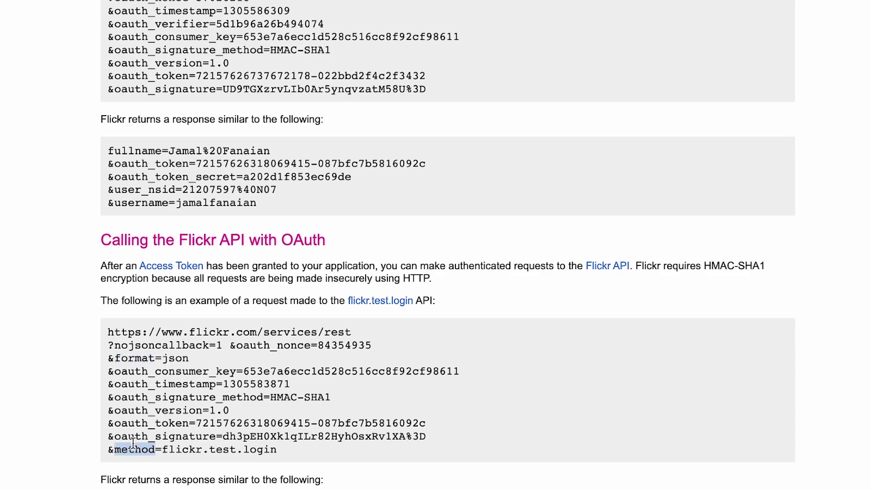
key("ctrl+c")
key("alt+Tab")
left_click(283, 270)
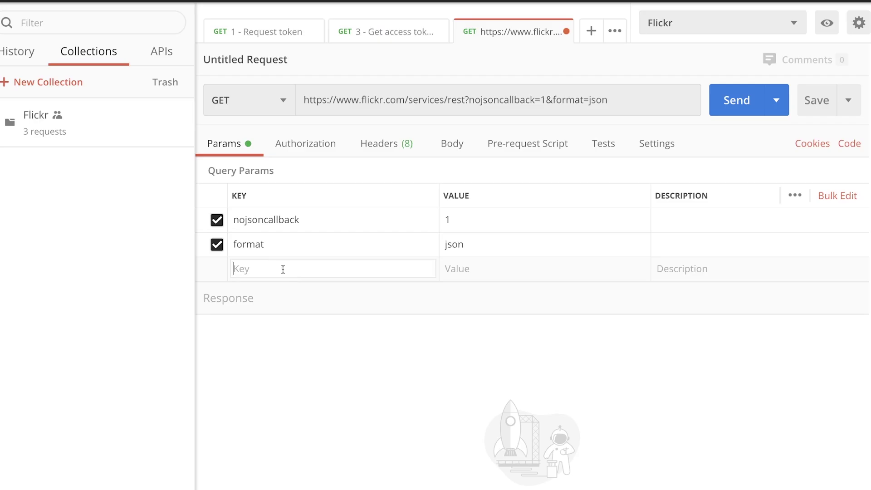
key("ctrl+v")
left_click(484, 271)
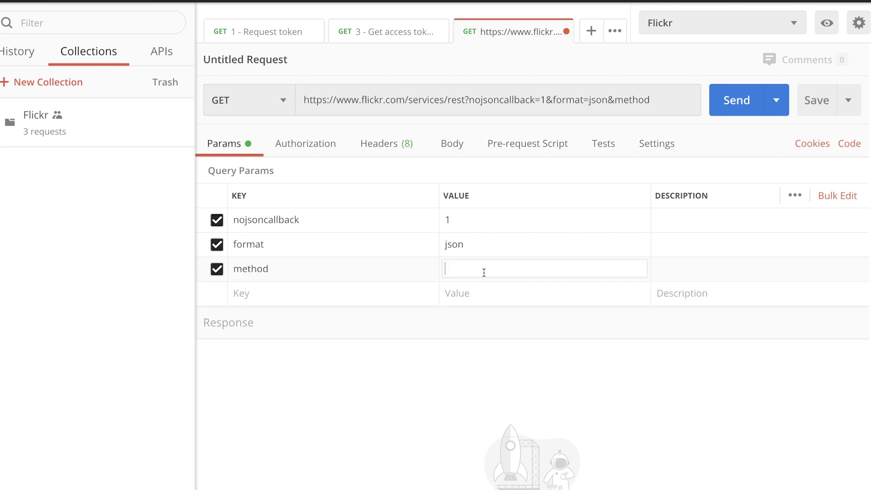
type("flickr.test.login")
Set the authorization type of the flickr.test.login request to OAuth 1.0.
left_click(318, 155)
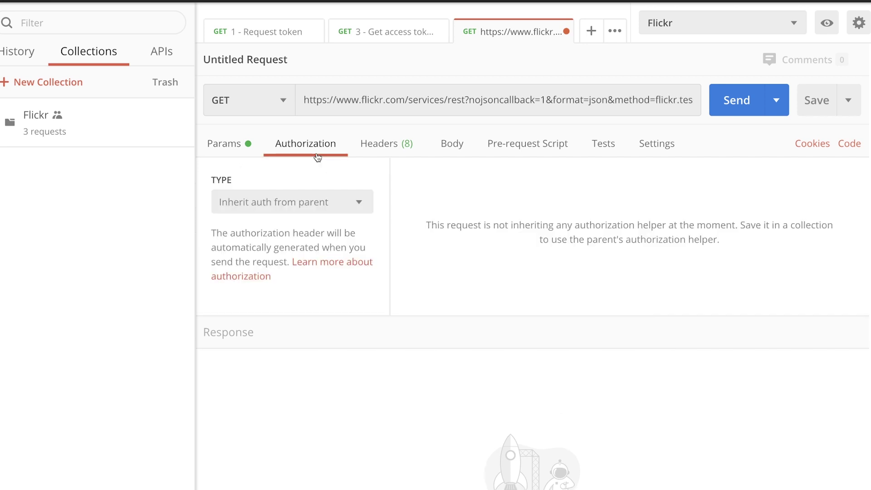
left_click(325, 201)
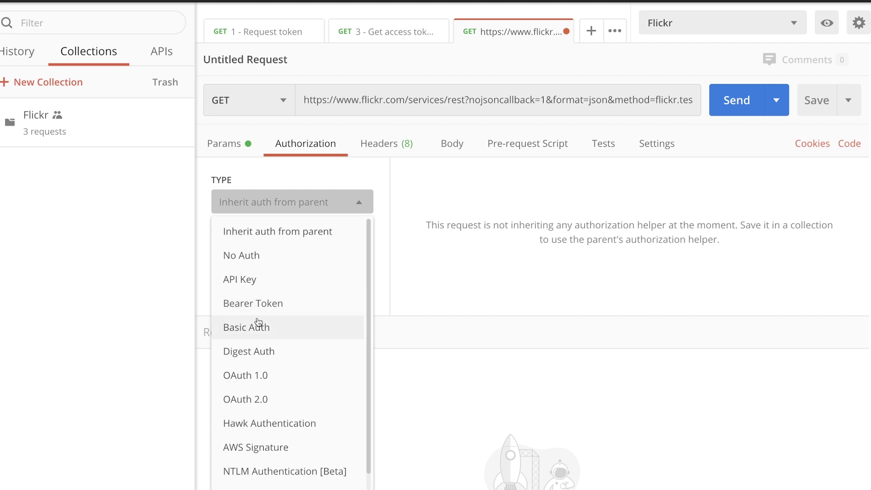
left_click(256, 375)
scroll(509, 288, "down", 1)
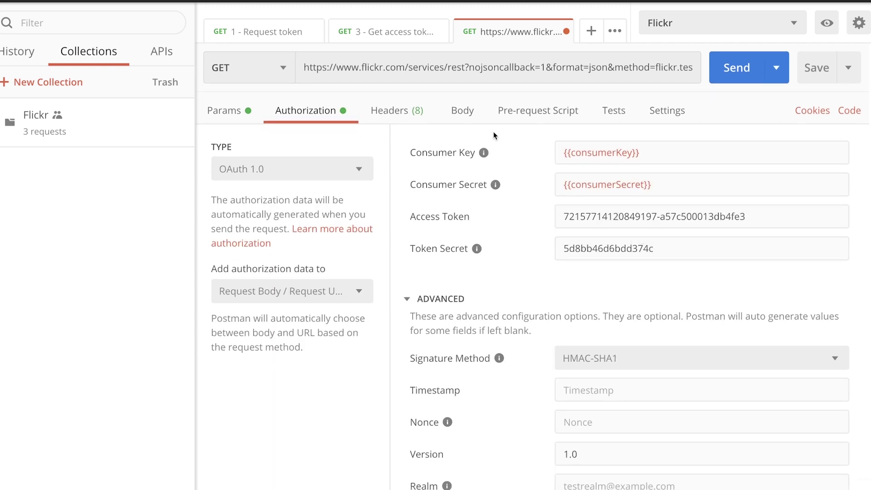
Copy the oauth_token value from the "3 - Get access token" response and replace the Access Token in the new request's OAuth 1.0 authorization.
left_click(406, 43)
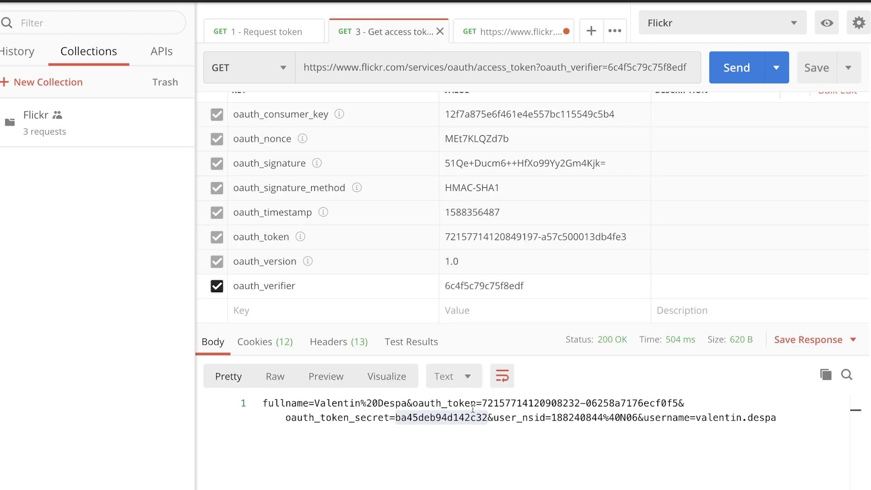
left_click_drag(481, 403, 678, 403)
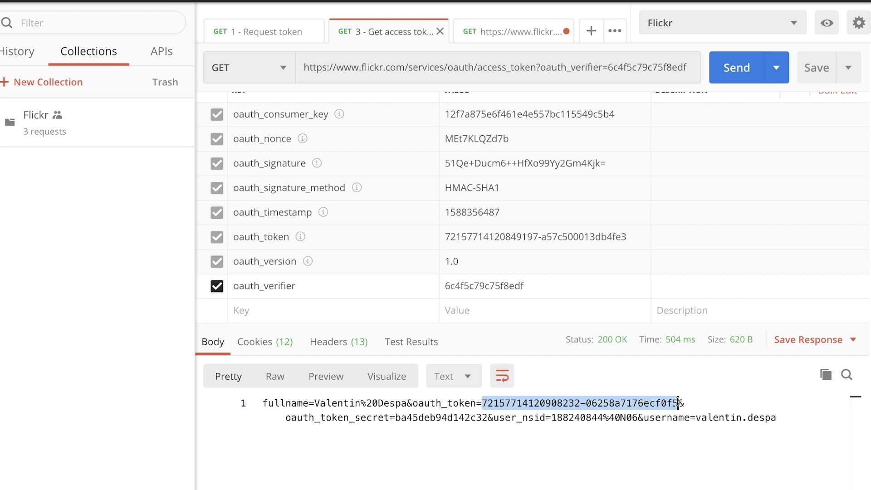
key("ctrl+c")
left_click(538, 29)
triple_click(677, 216)
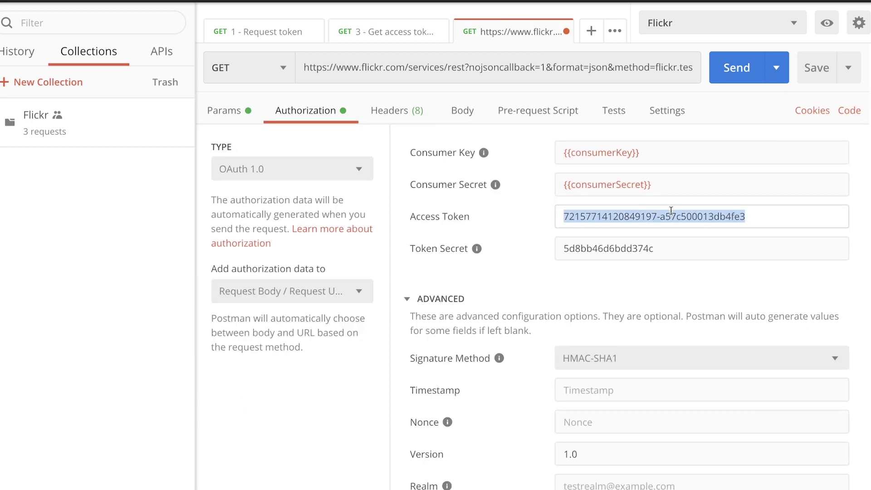
key("ctrl+v")
Copy the oauth_token_secret value from the "3 - Get access token" response and replace the Token Secret in the new request's authorization.
left_click(411, 33)
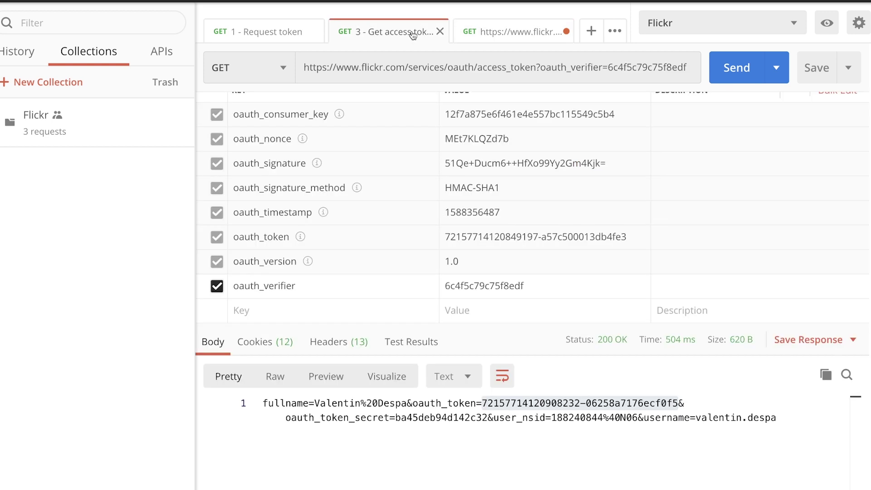
double_click(401, 418)
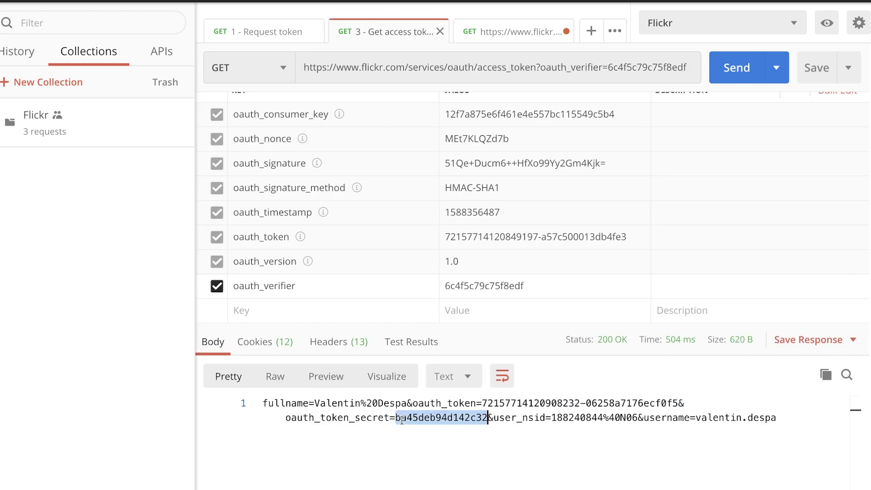
left_click(516, 33)
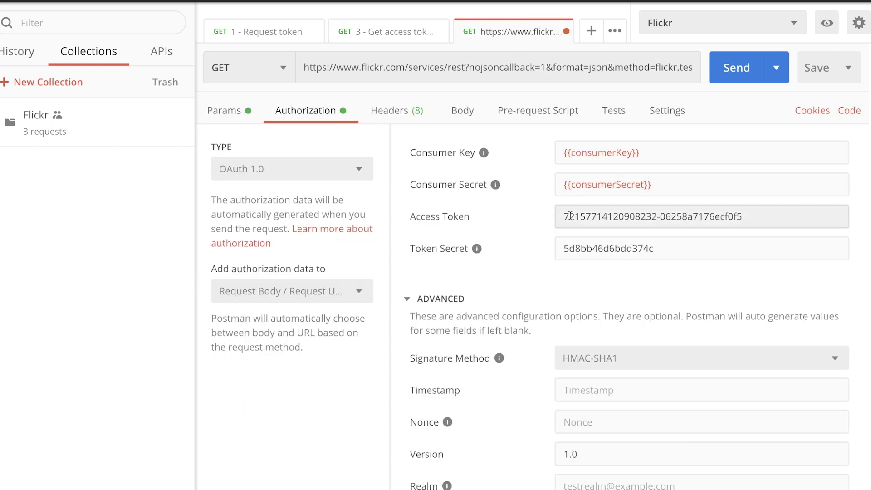
double_click(575, 248)
key("ctrl+v")
Send the flickr.test.login request and examine the user data in the JSON response body.
left_click(749, 66)
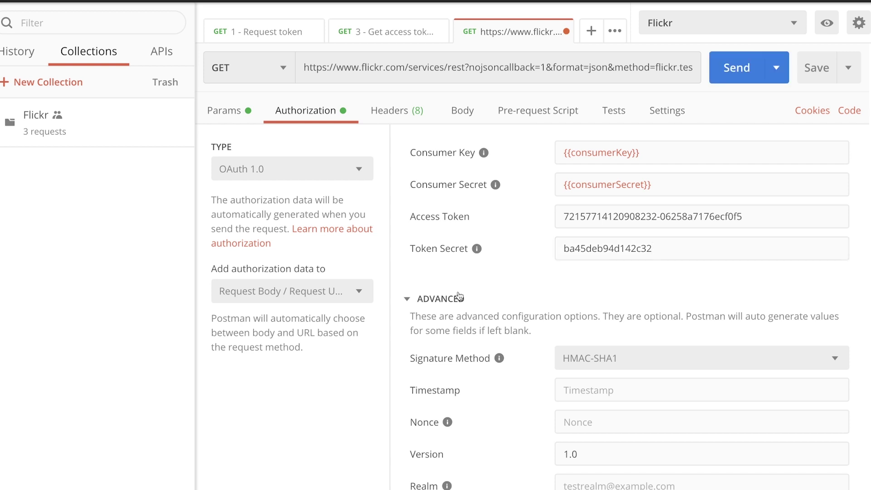
scroll(514, 262, "down", 10)
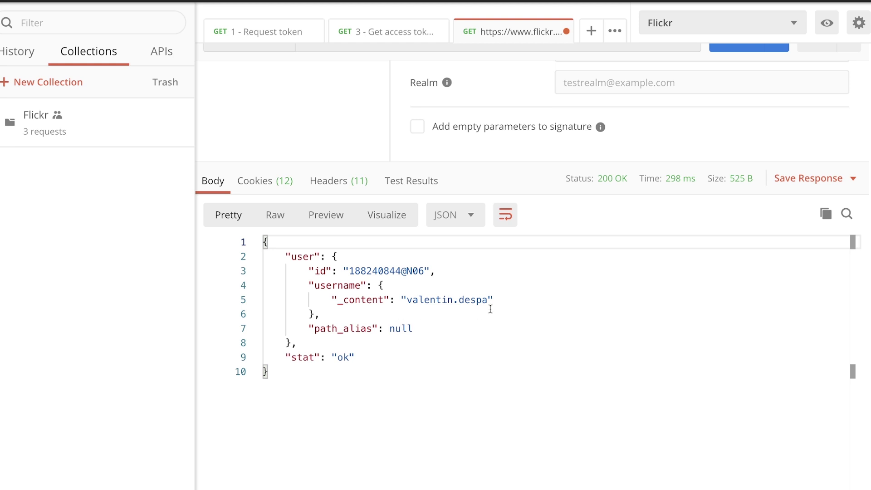
scroll(426, 160, "up", 10)
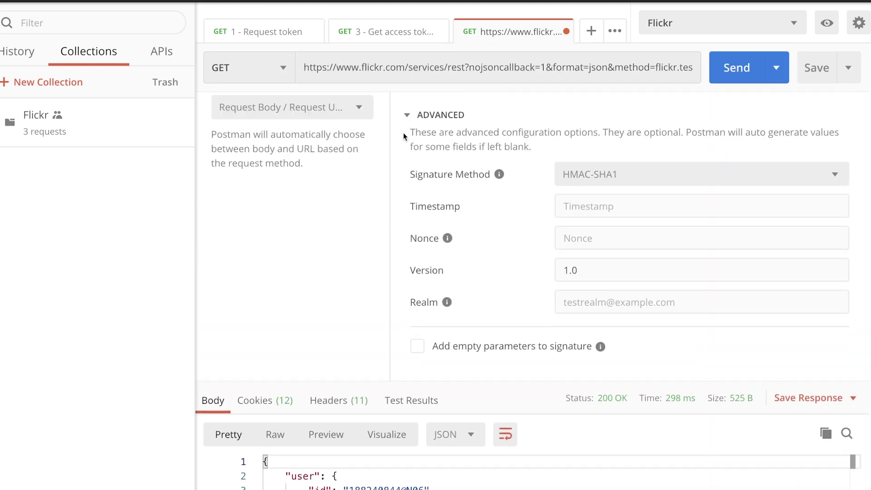
scroll(409, 175, "up", 1)
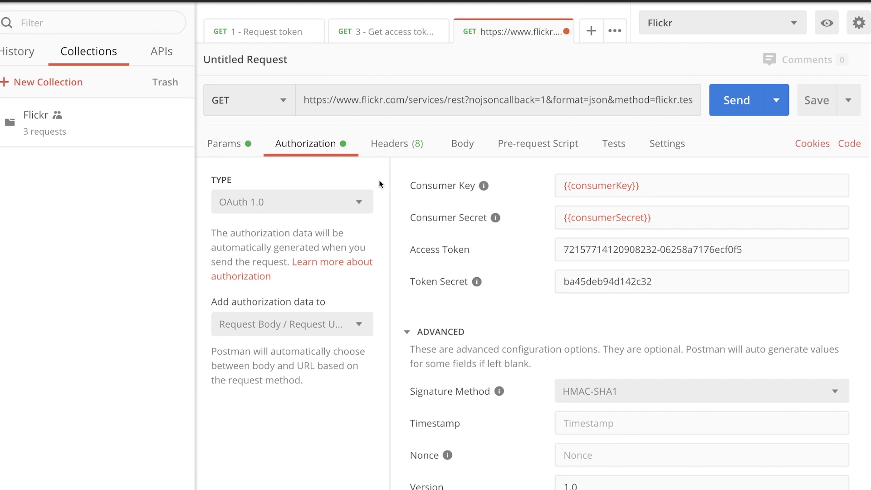
Save the request as "4 - Get data" in the Flickr collection.
key("ctrl+s")
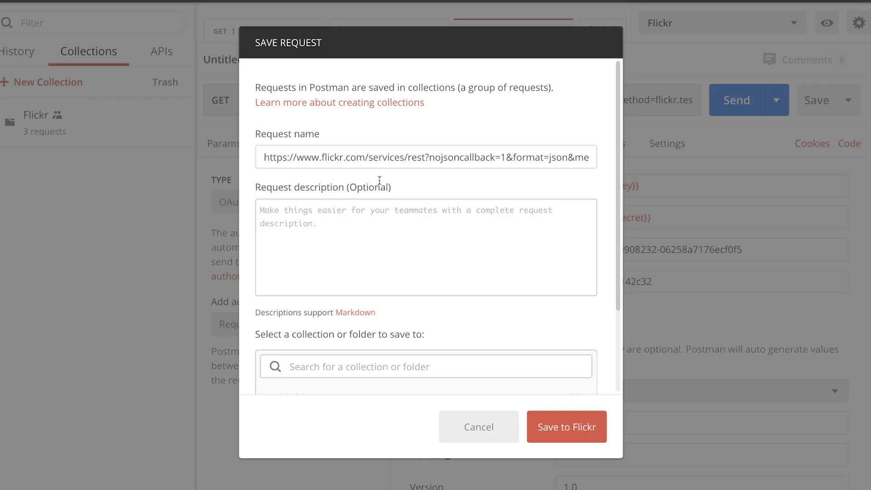
triple_click(368, 158)
type("4 -")
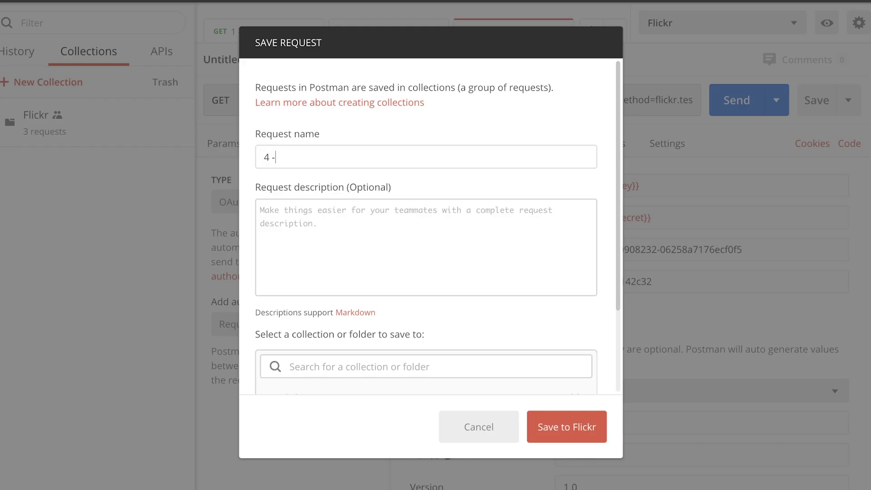
type(" Get data")
key("Return")
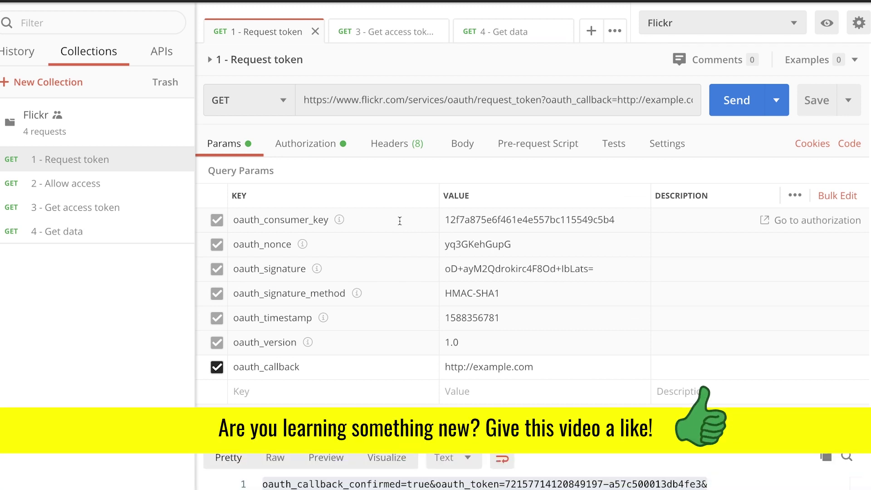
Examine the format of the response body of the "1 - Request token" request, including its oauth_token_secret value.
scroll(404, 266, "down", 1)
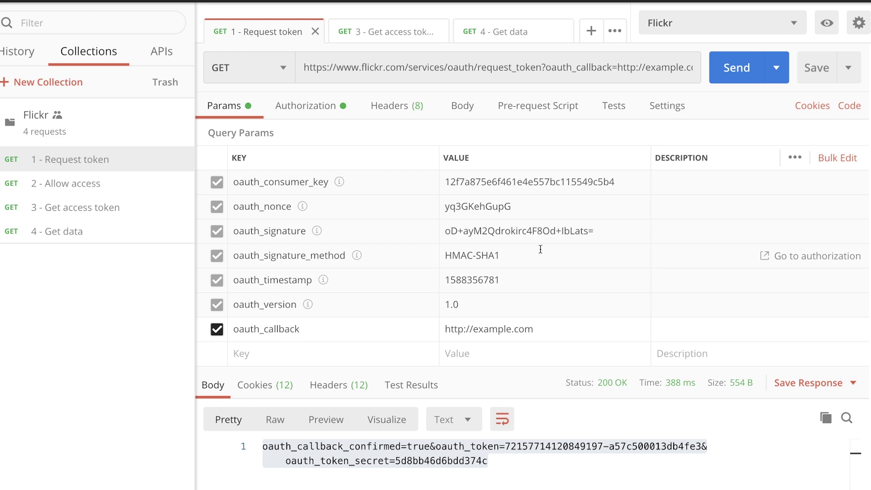
scroll(509, 308, "down", 2)
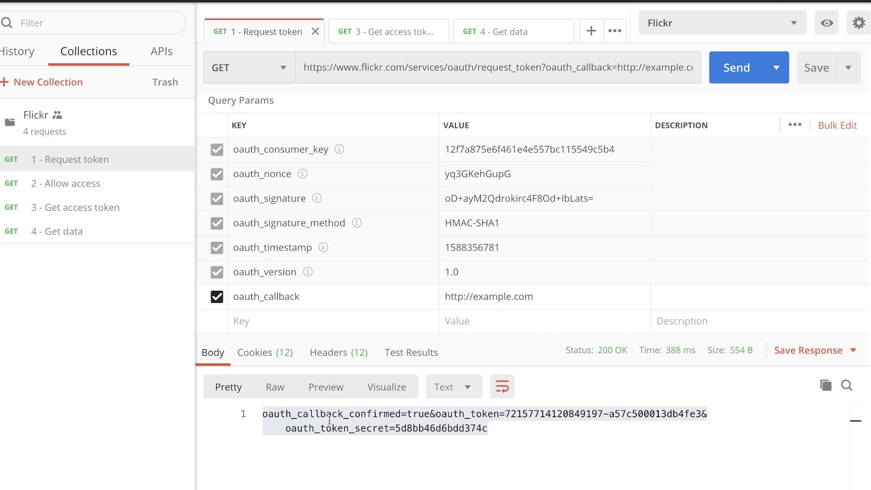
triple_click(330, 421)
left_click(402, 431)
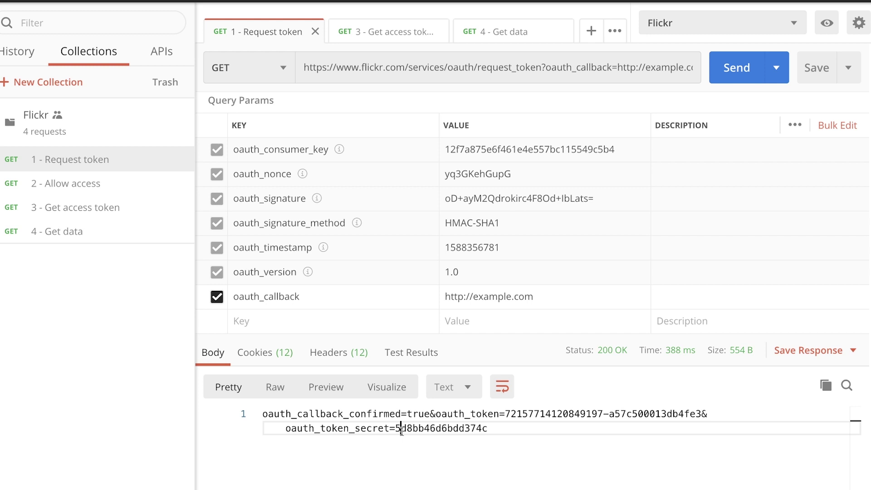
double_click(434, 430)
left_click(497, 430)
scroll(433, 336, "up", 3)
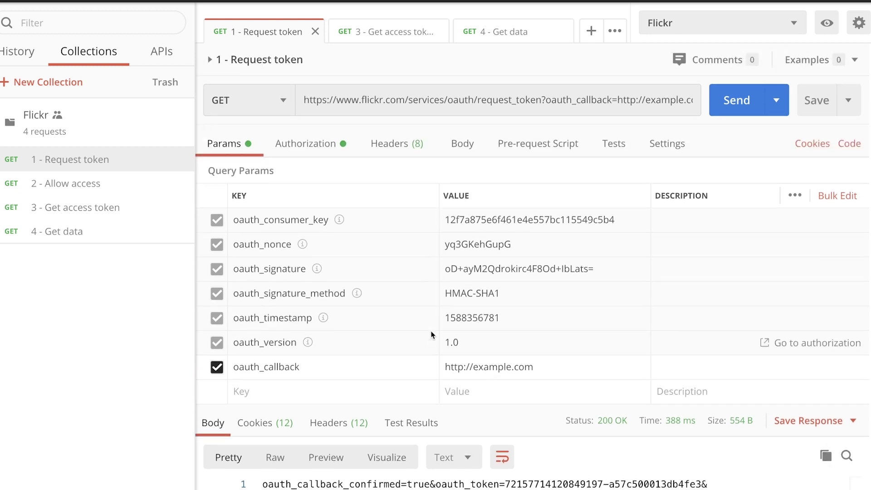
In the "1 - Request token" test script, load the collection SDK with const collection = require('postman-collection');.
left_click(615, 145)
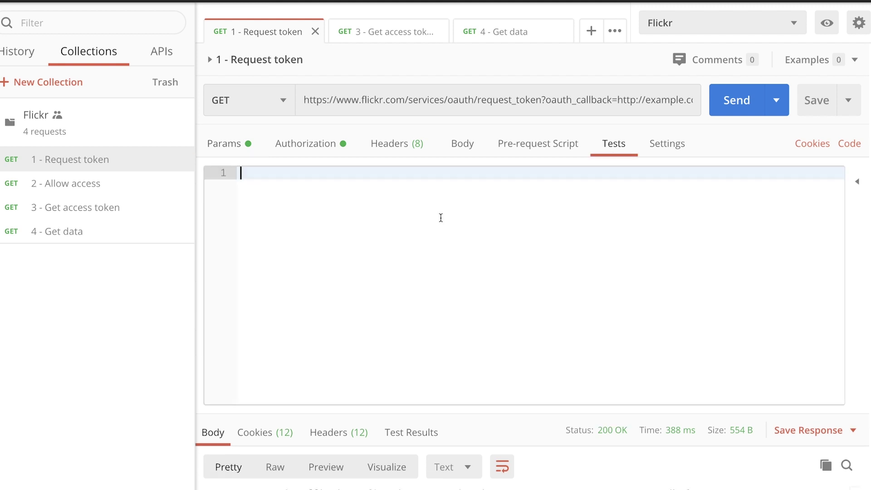
type("c")
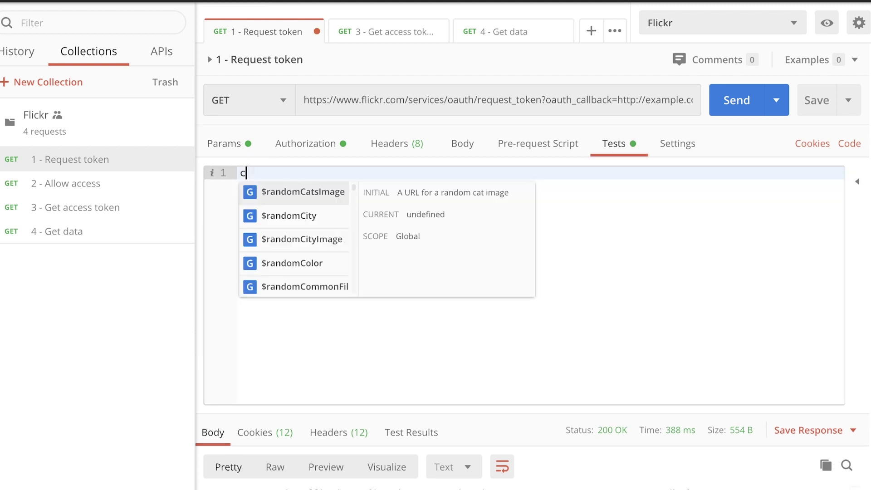
type("onst coll")
type("ection = ")
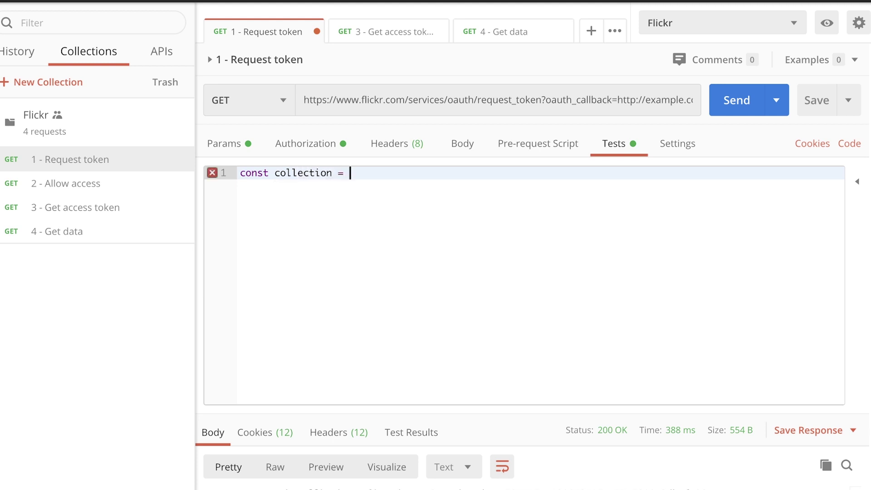
type("r")
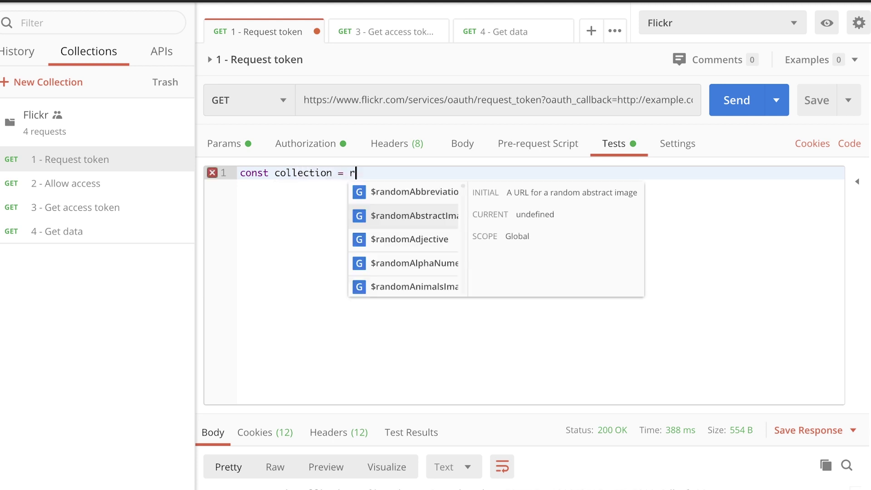
type("equire('postman-collection")
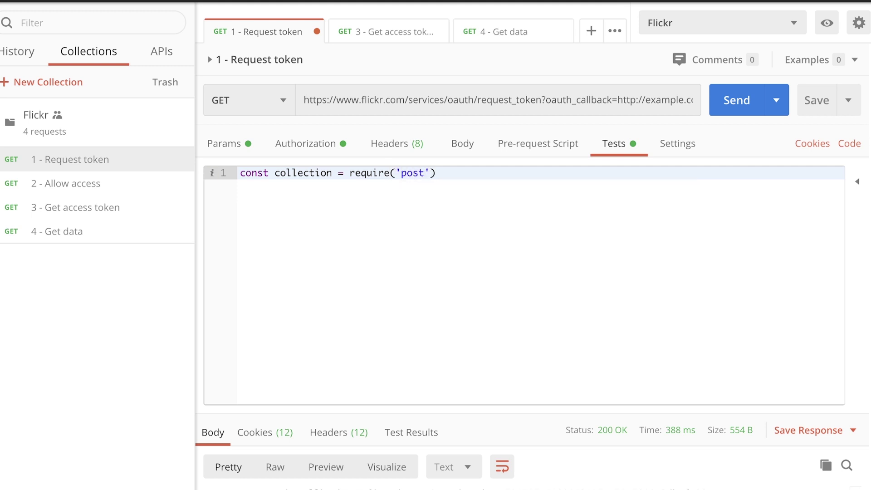
type("');")
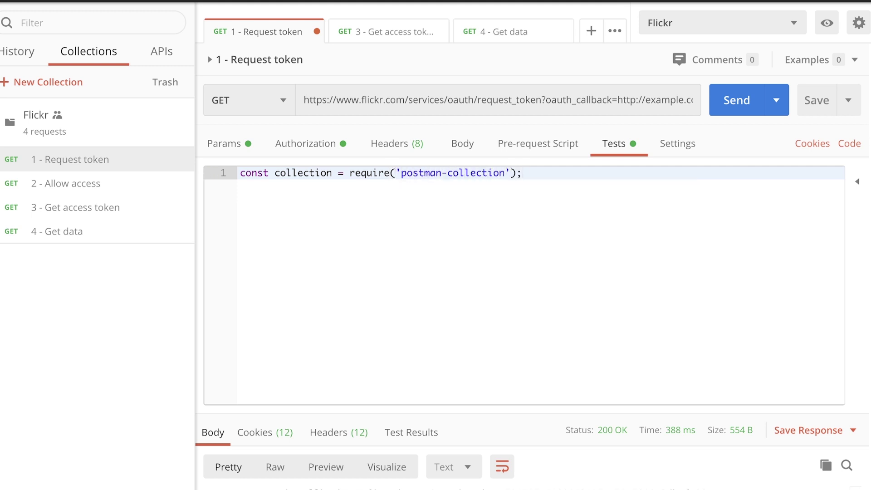
Add a second script line that parses the response body: const params = collection.QueryParam.parse(pm.response.text());.
key("Return")
type("cons")
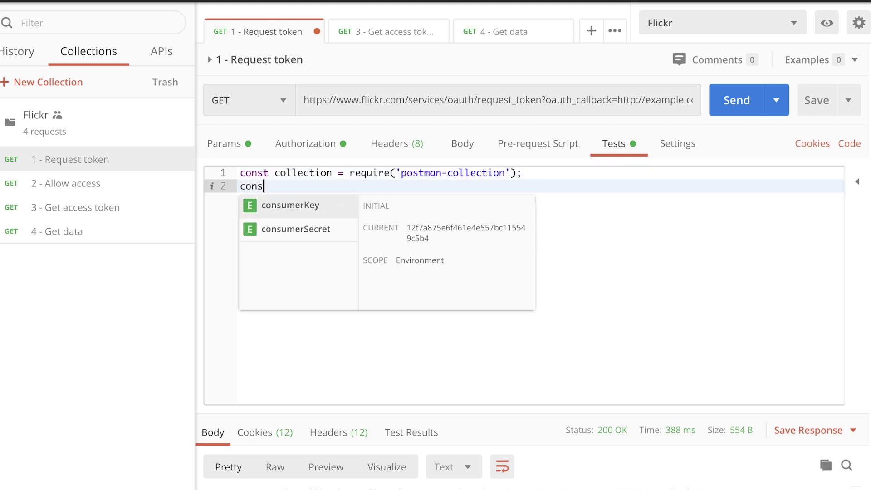
type("t params =")
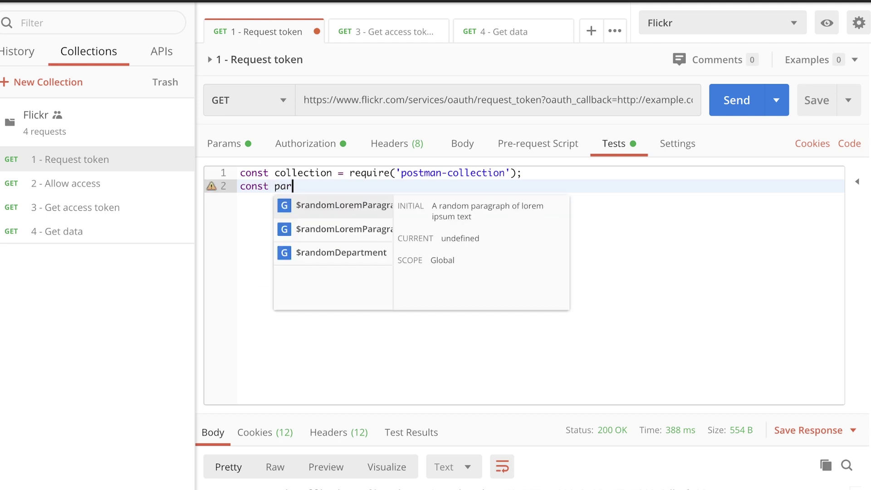
double_click(302, 173)
key("ctrl+c")
key("Down")
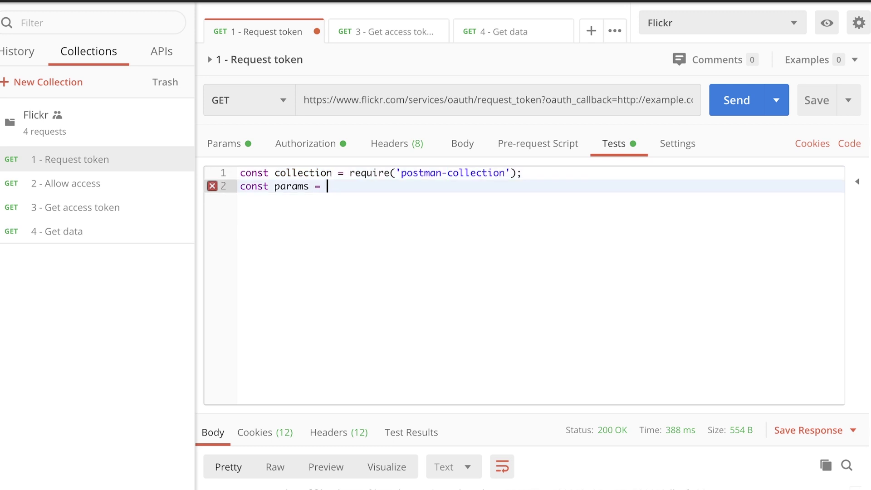
key("ctrl+v")
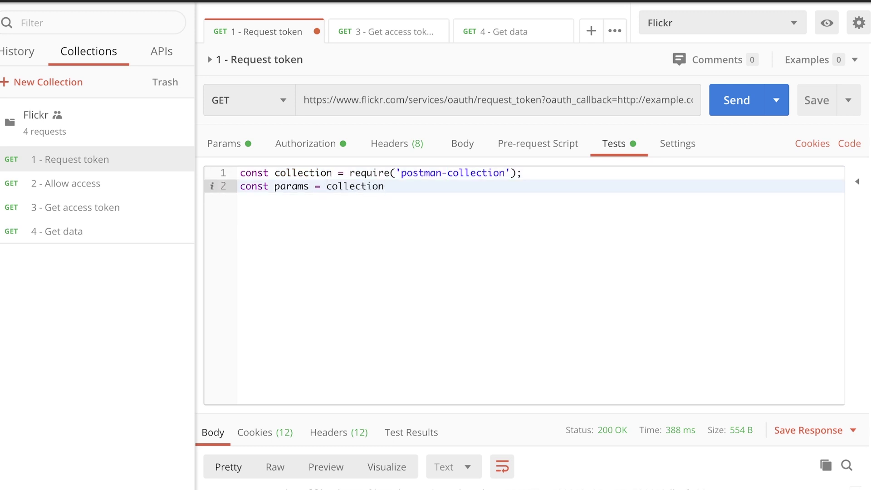
type(".QueryParam.pa")
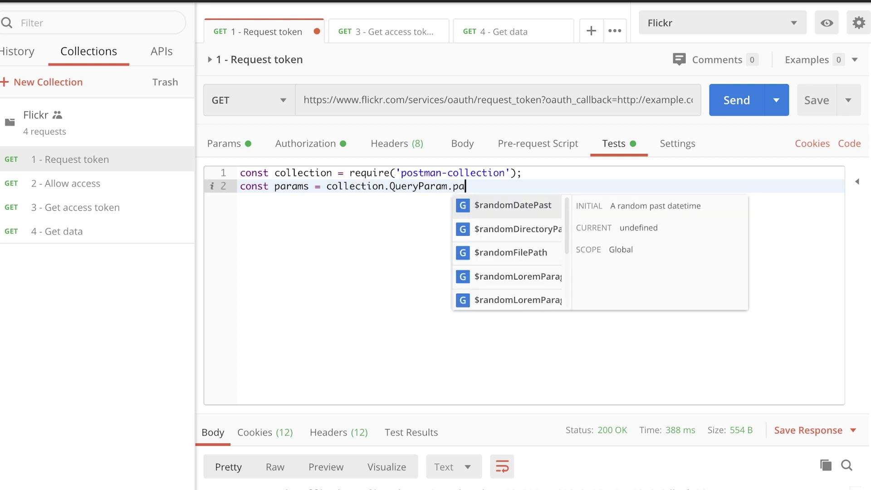
type("rse();")
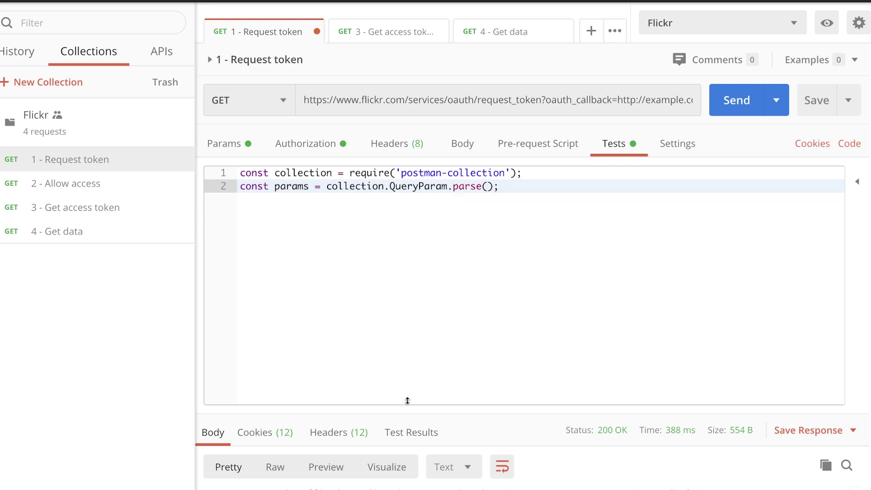
scroll(484, 254, "down", 1)
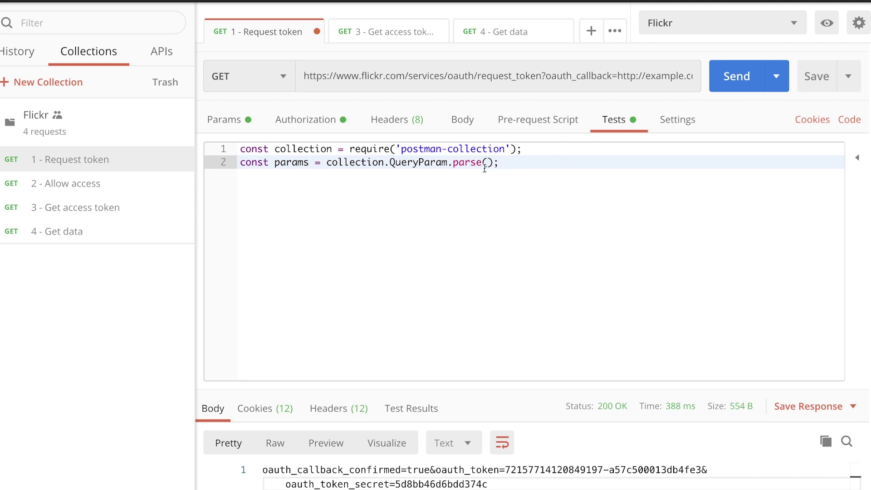
type("pm.response.text(")
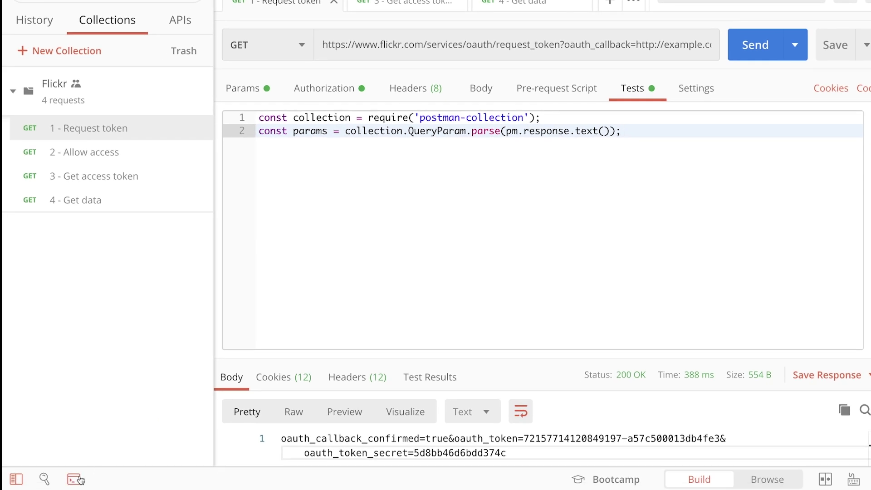
Clear all logged messages from the Postman console and send the "1 - Request token" request.
left_click(75, 479)
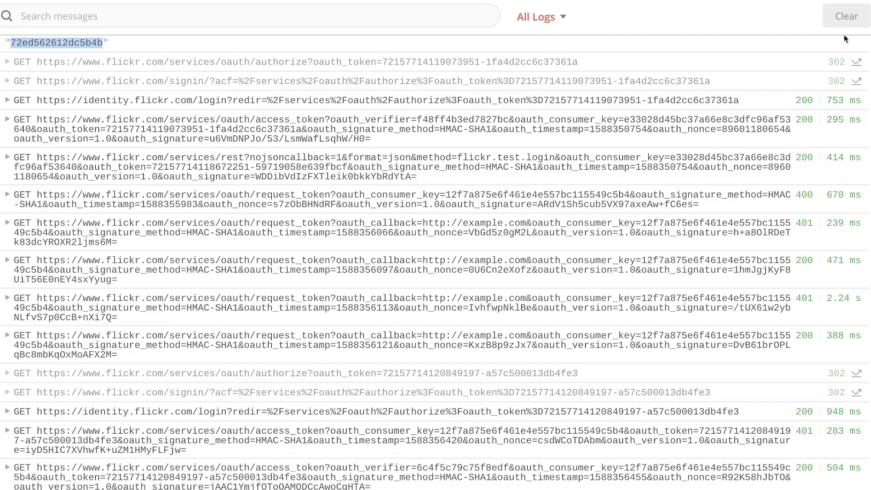
left_click(846, 16)
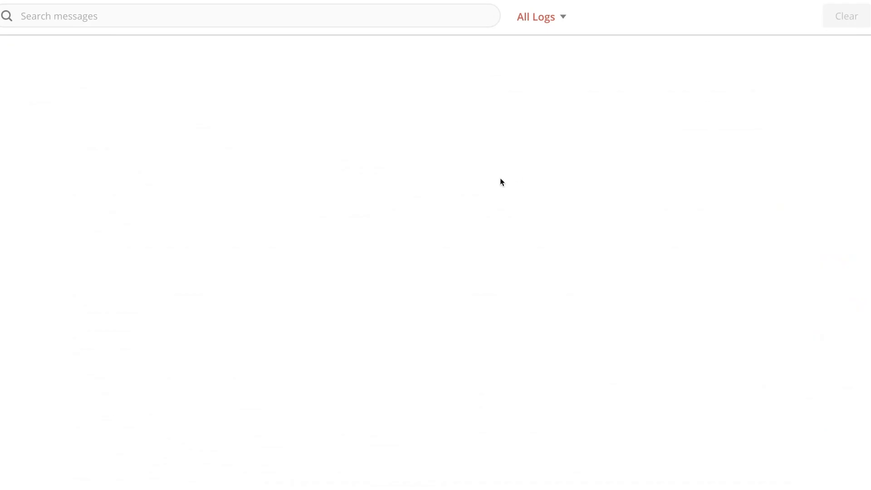
key("alt+Tab")
left_click(743, 73)
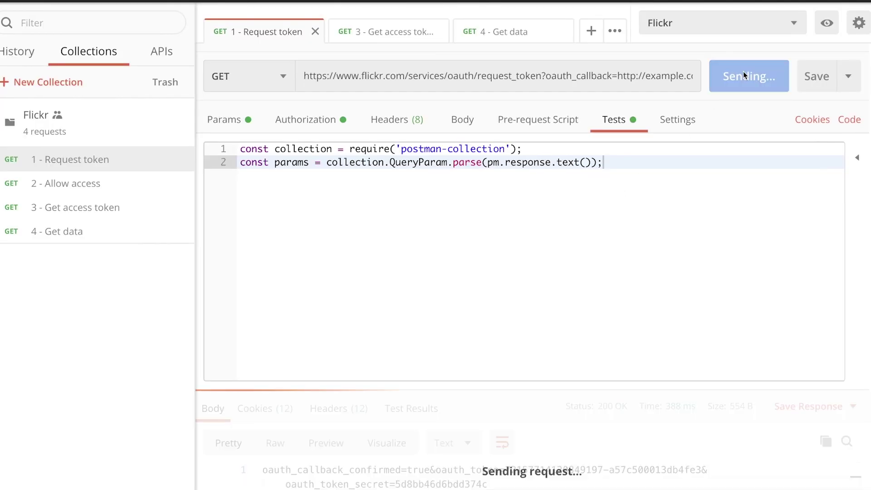
Add the line console.log(params); to the end of the test script.
left_click(451, 243)
key("Return")
type("con")
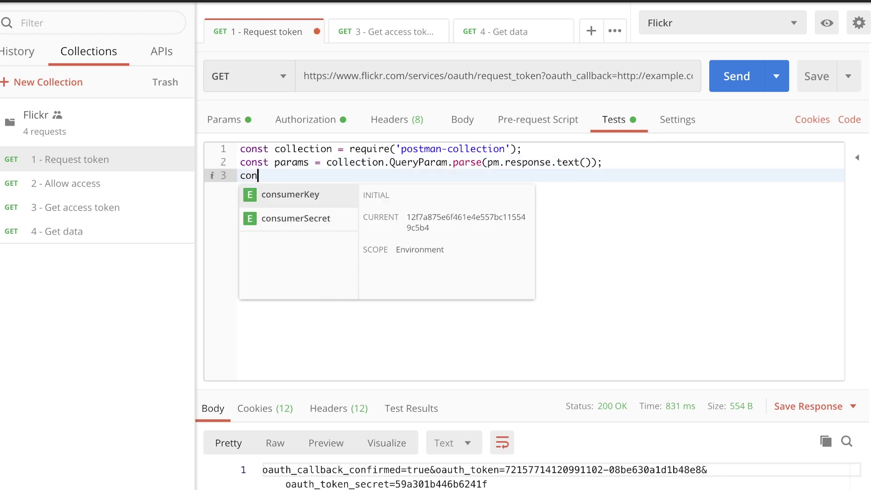
type("sole.")
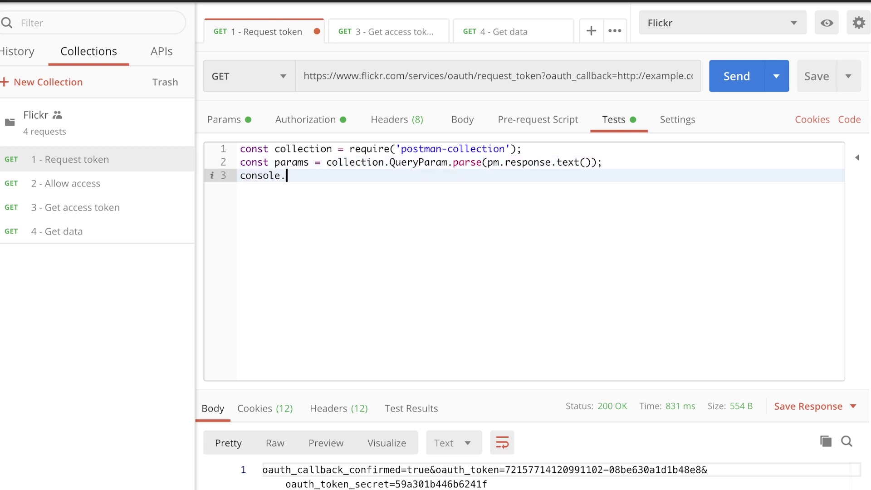
type("log")
key("Escape")
type("();")
double_click(297, 162)
key("ctrl+c")
left_click(311, 175)
key("ctrl+v")
Send the request and expand all entries of the logged params array in the console to examine their keys and values.
left_click(740, 89)
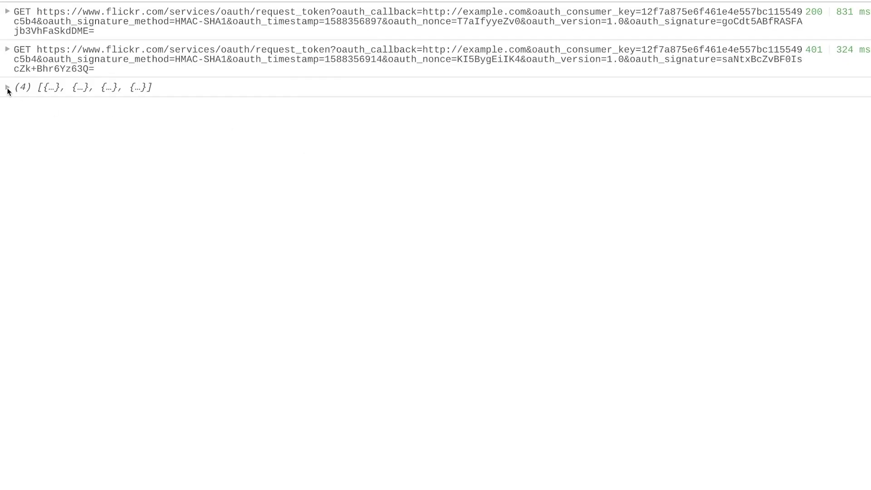
left_click(7, 87)
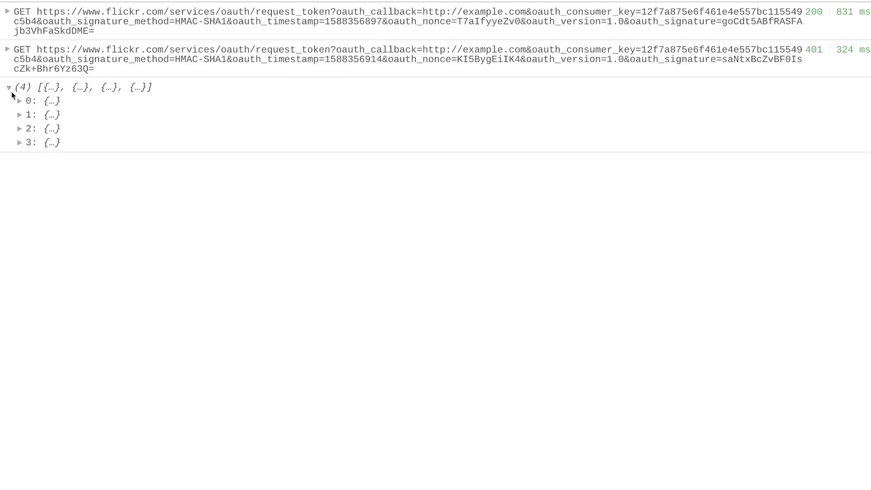
left_click(20, 101)
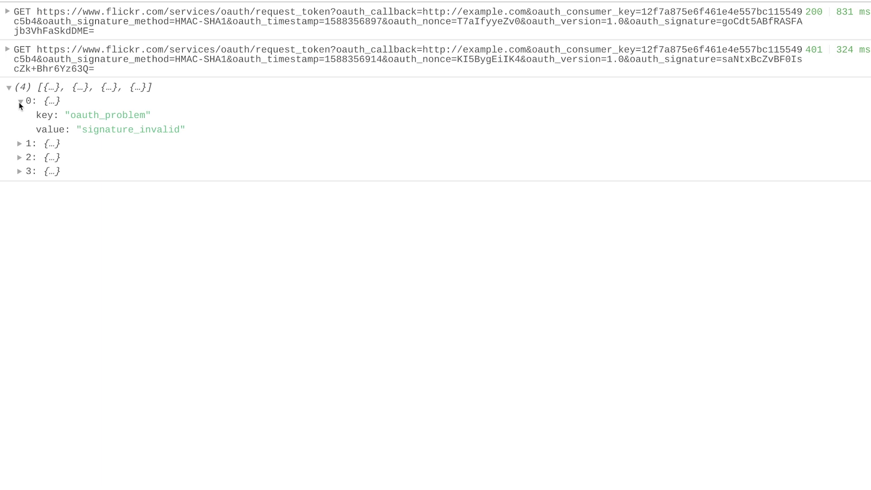
left_click(22, 144)
left_click(30, 187)
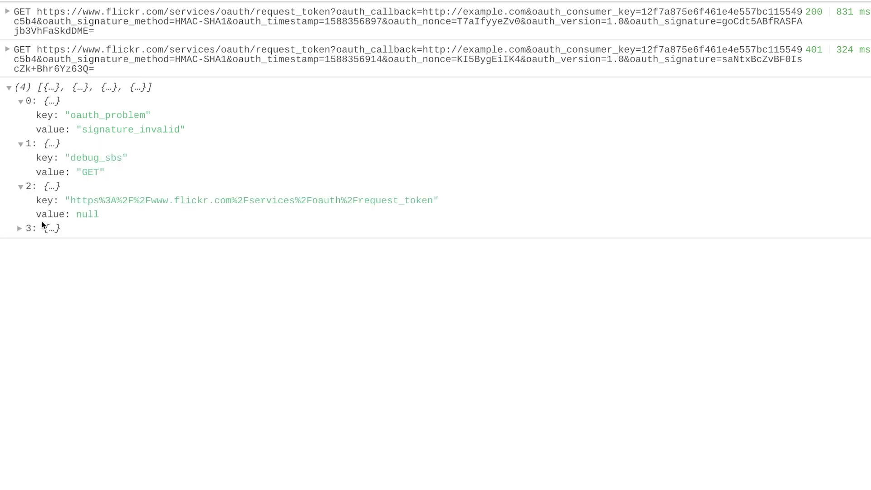
left_click(28, 231)
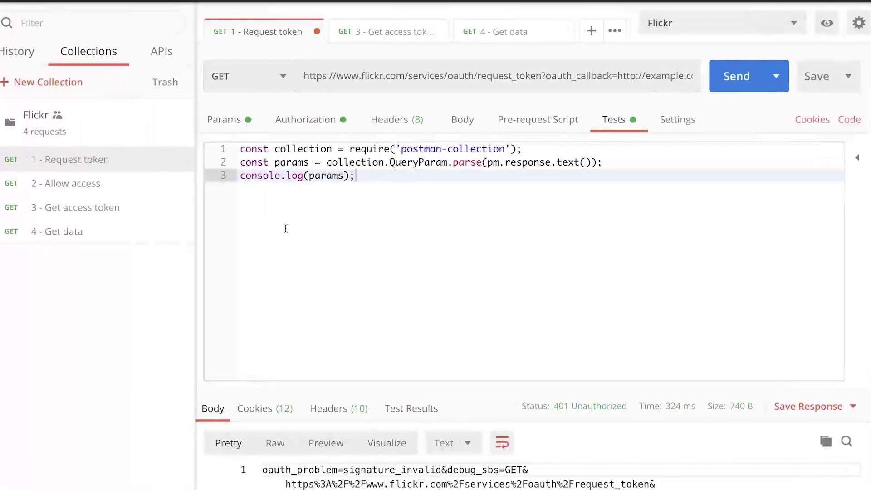
Resend the request and examine each key and value of the newly logged params array in the console.
left_click(737, 76)
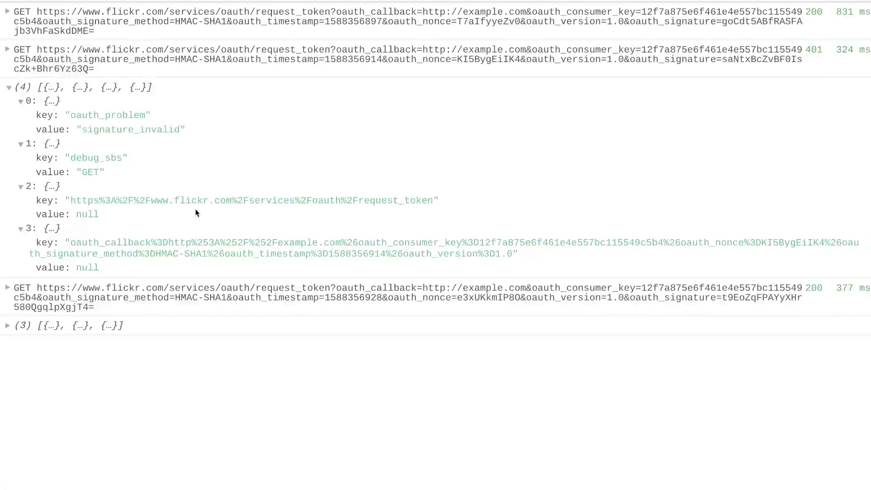
left_click(9, 326)
left_click(21, 339)
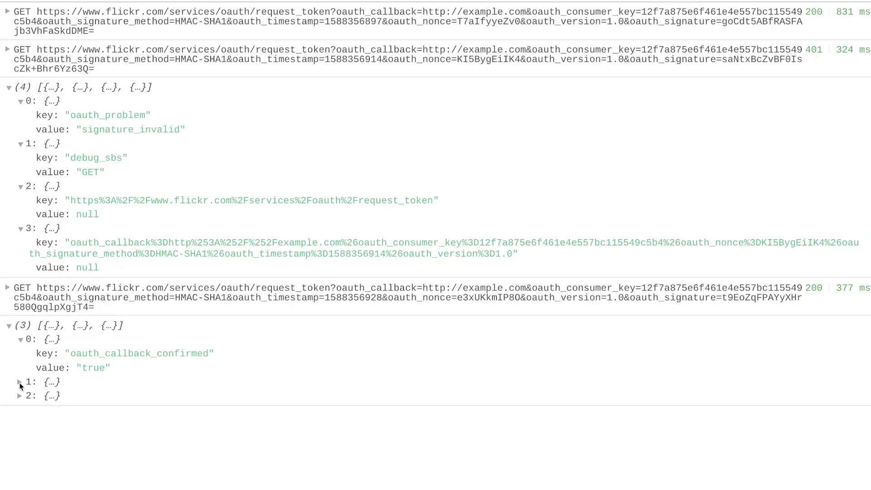
left_click(20, 383)
left_click(21, 425)
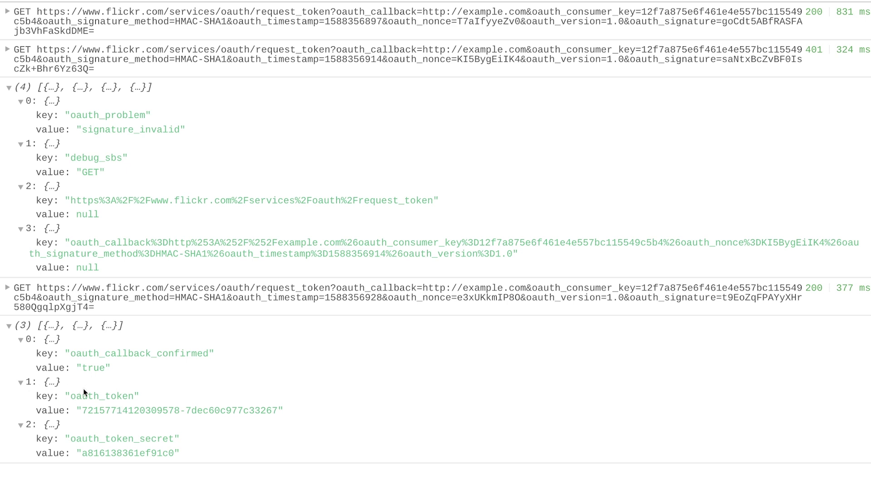
Insert the snippet for setting an environment variable below the console log and name the variable oauthToken, based on the logged oauth_token key.
double_click(110, 398)
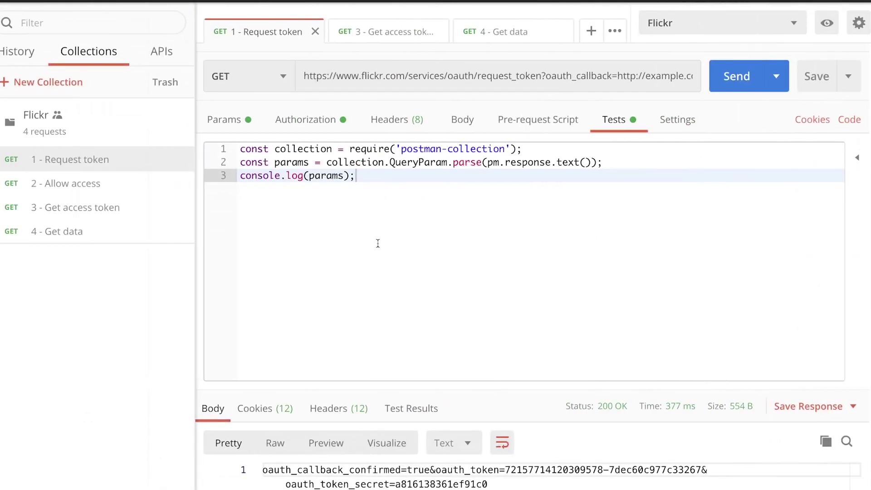
key("Return")
key("Return")
left_click(858, 159)
scroll(750, 315, "down", 2)
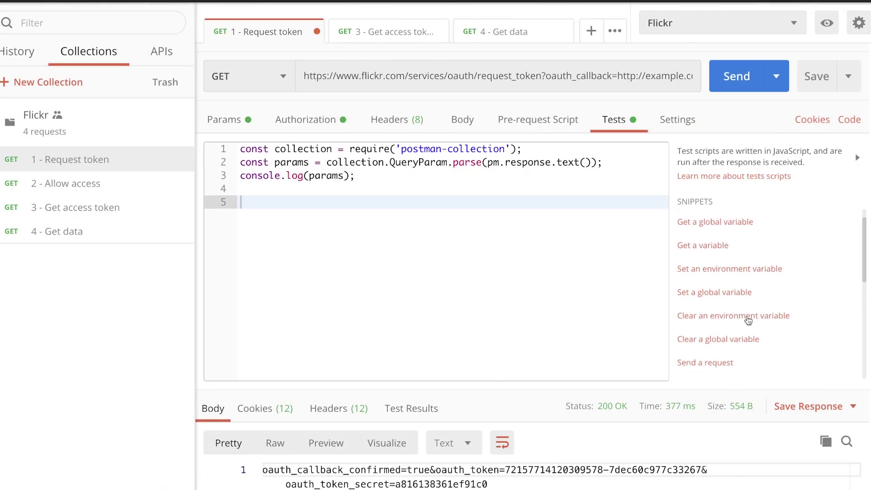
left_click(712, 265)
double_click(384, 202)
key("ctrl+v")
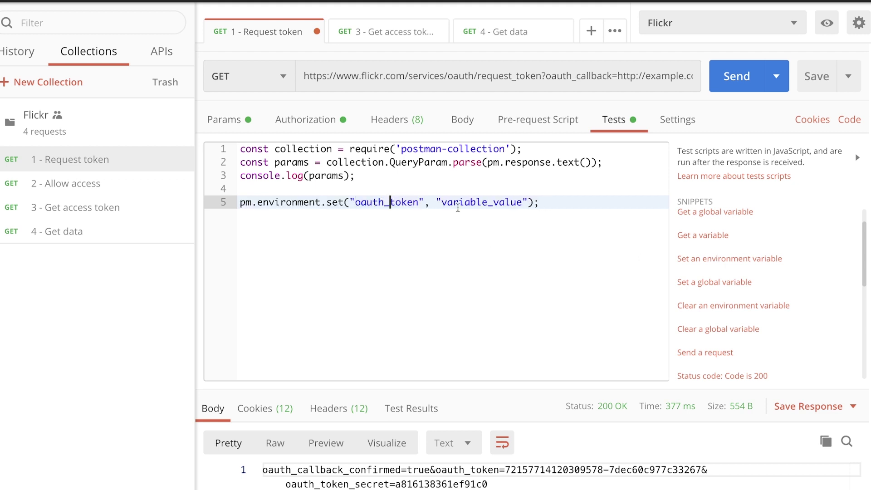
key("BackSpace")
key("Delete")
type("T")
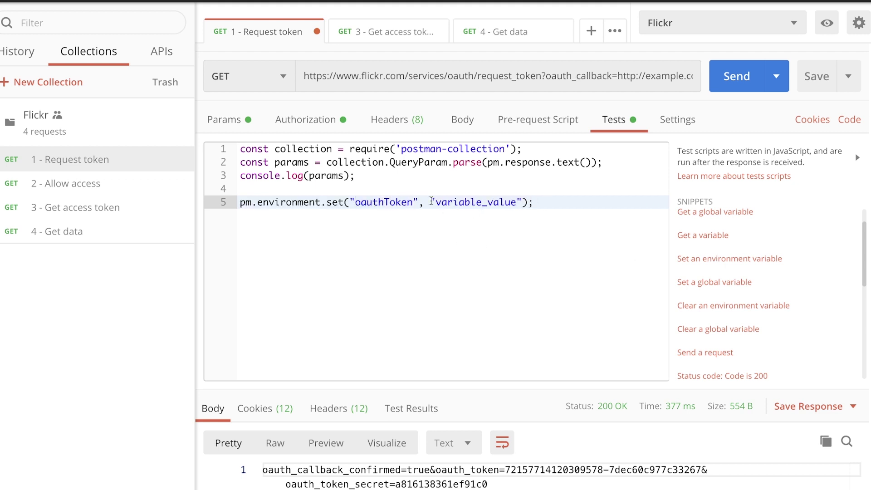
Replace the placeholder value of the oauthToken environment variable with params[1].value.
double_click(478, 202)
key("Right")
key("Right")
key("BackSpace")
key("BackSpace")
key("BackSpace")
key("BackSpace")
key("BackSpace")
key("BackSpace")
key("BackSpace")
key("BackSpace")
key("BackSpace")
key("BackSpace")
key("BackSpace")
key("BackSpace")
key("BackSpace")
key("BackSpace")
key("BackSpace")
key("BackSpace")
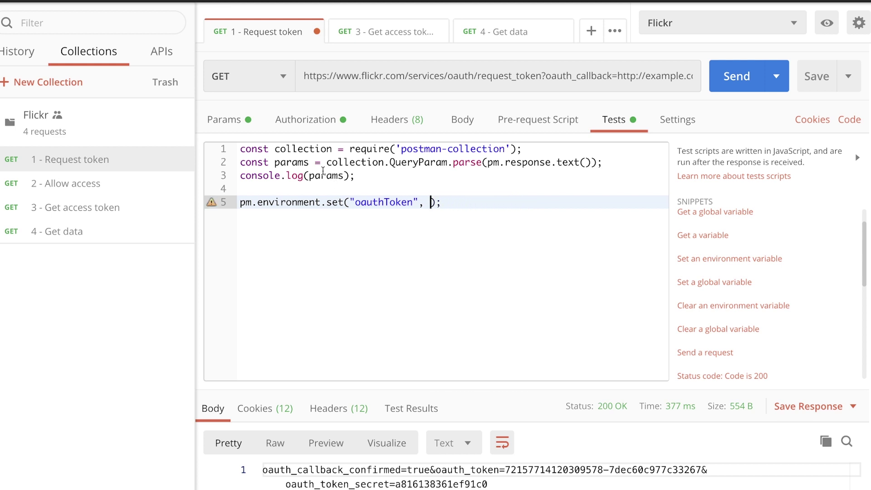
double_click(329, 176)
key("ctrl+c")
left_click(431, 202)
key("ctrl+v")
type("[1")
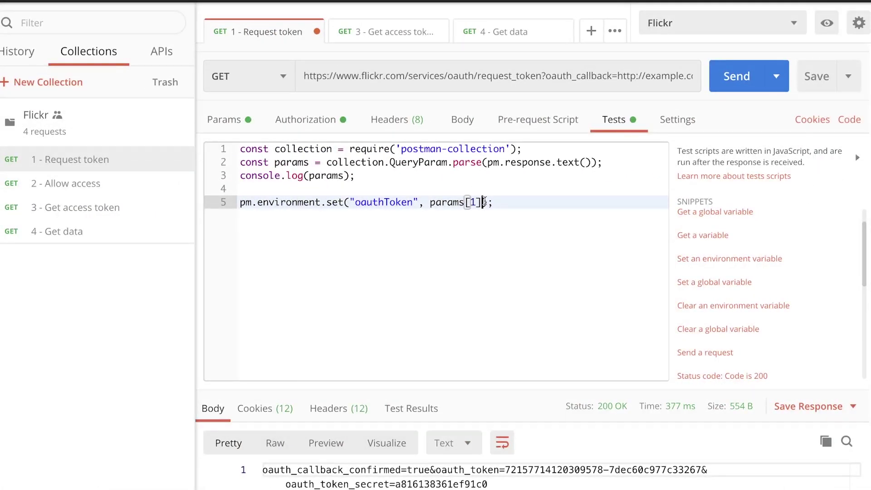
type(".value")
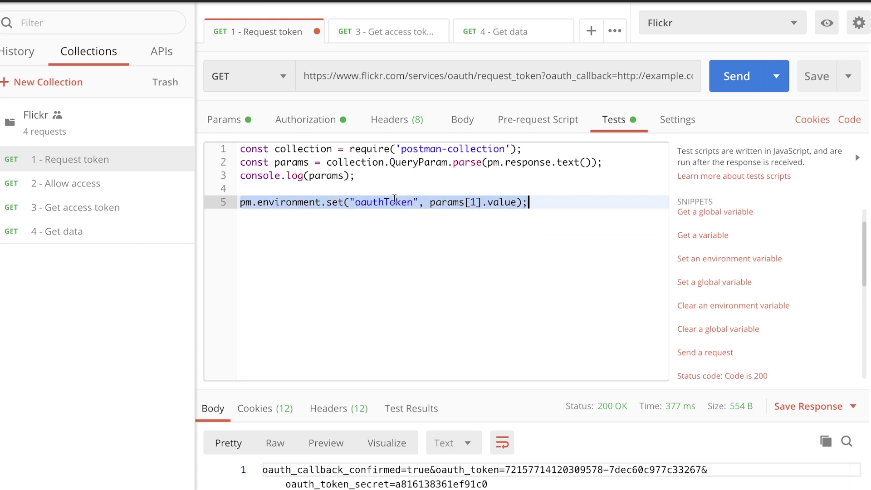
Duplicate the oauthToken line in the test script, change the copy to set oauthTokenSecret from params[2].value, and save the request.
key("Return")
key("ctrl+v")
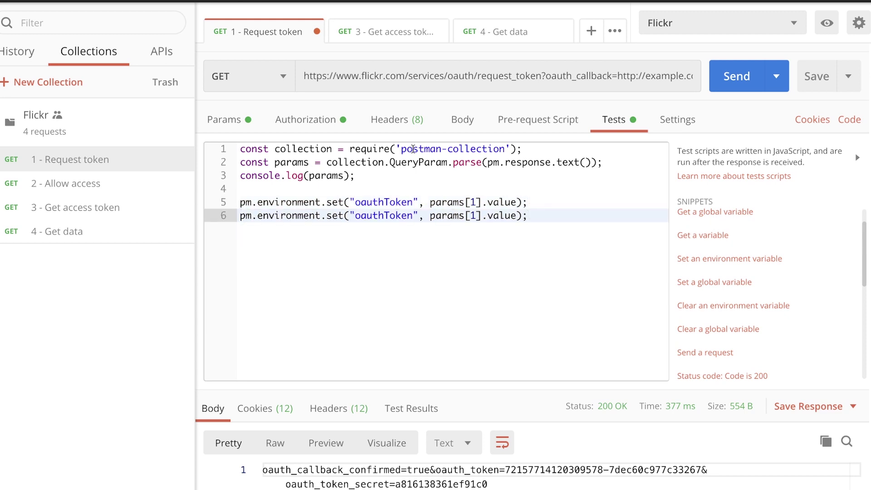
left_click(413, 215)
type("Secret")
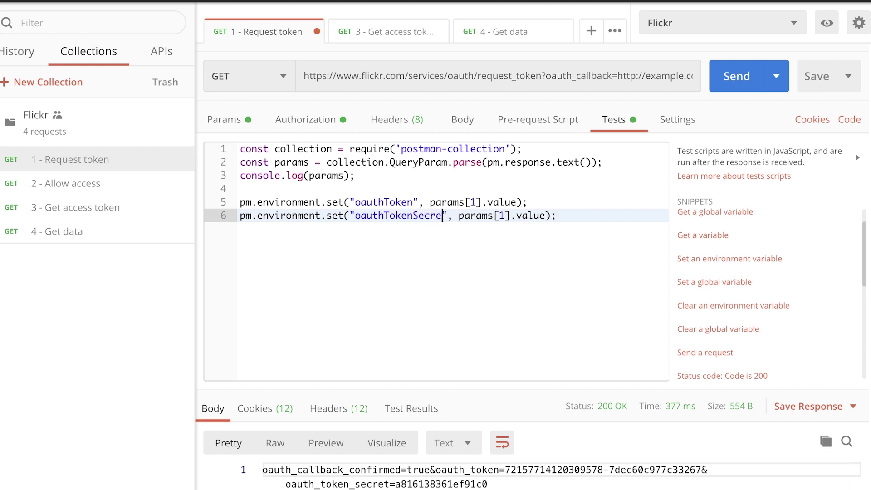
key("BackSpace")
type("2")
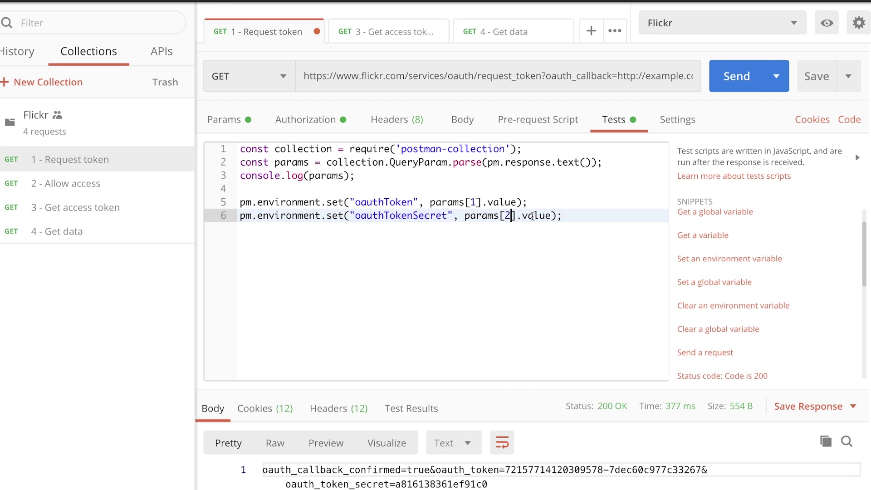
left_click(857, 158)
left_click(634, 227)
key("ctrl+s")
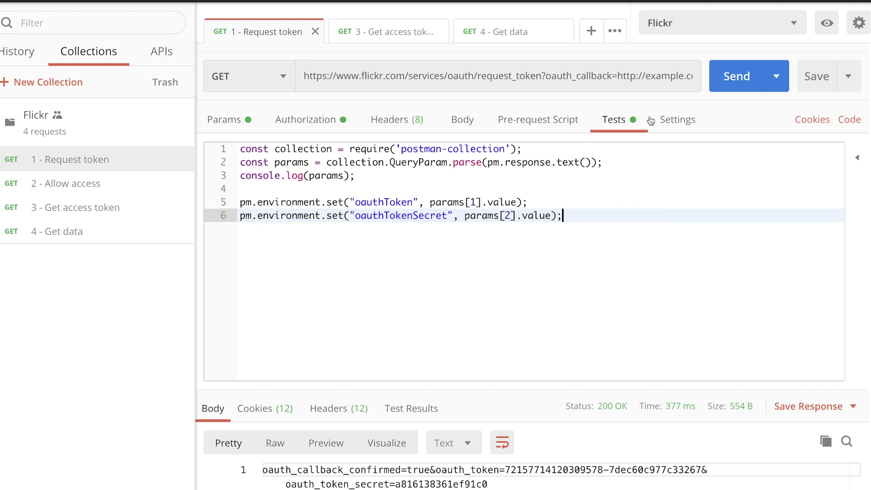
Resend the request token call and check the oauthToken and oauthTokenSecret variables in the Flickr environment.
left_click(738, 72)
left_click(736, 80)
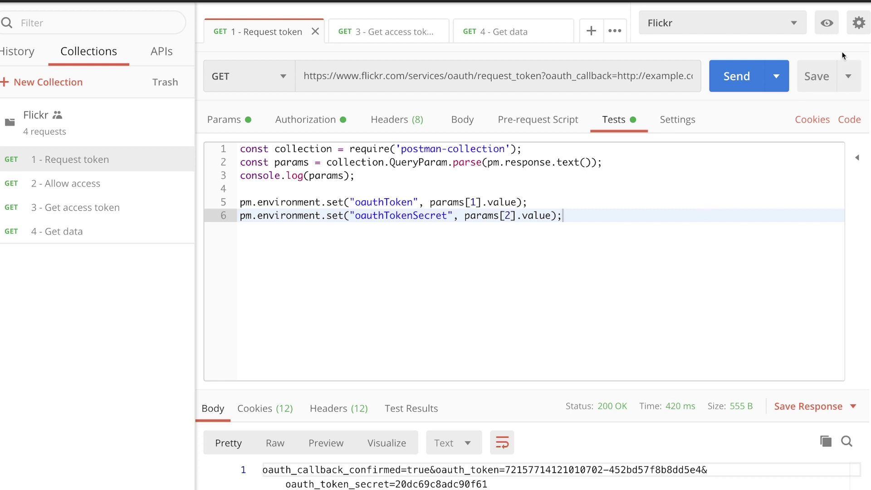
left_click(828, 25)
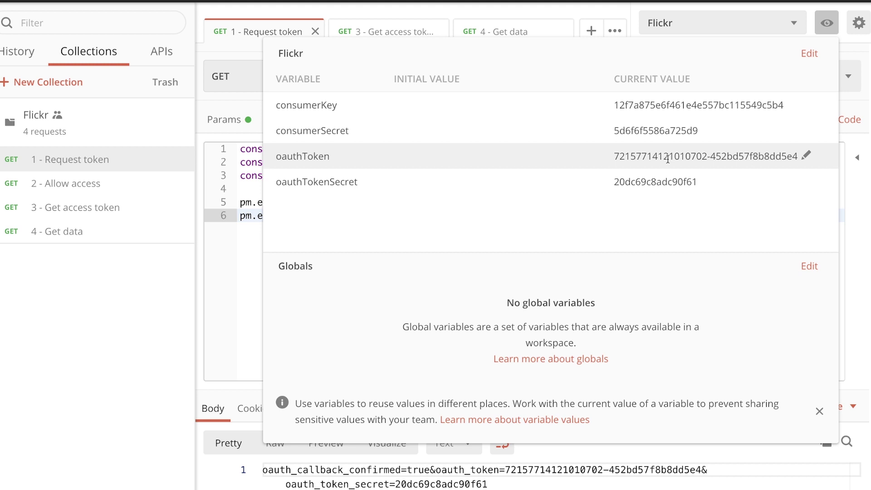
left_click(248, 262)
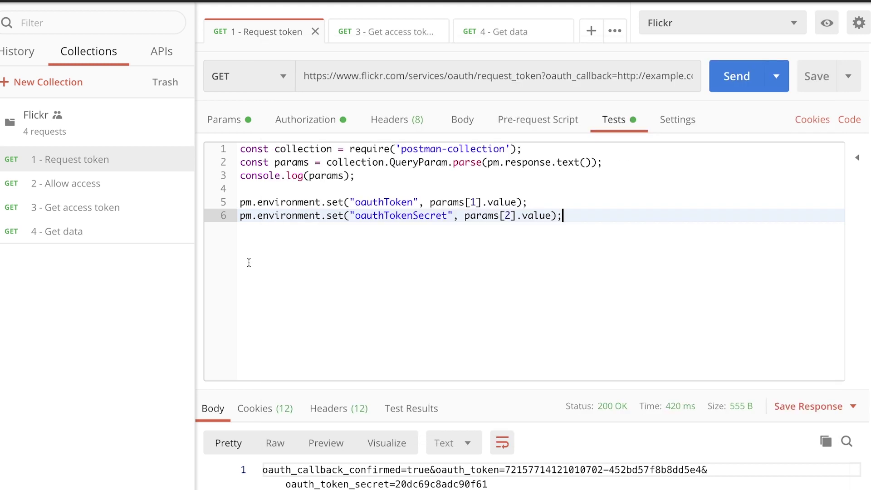
Set the oauth_token parameter of the 2 - Allow access request to {{oauthToken}}, save it and send the request.
left_click(121, 185)
triple_click(473, 222)
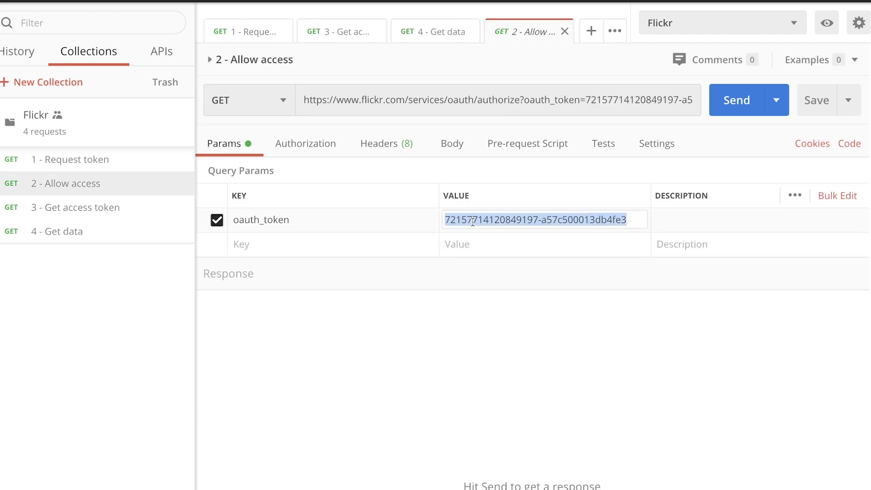
type("{{o")
key("Return")
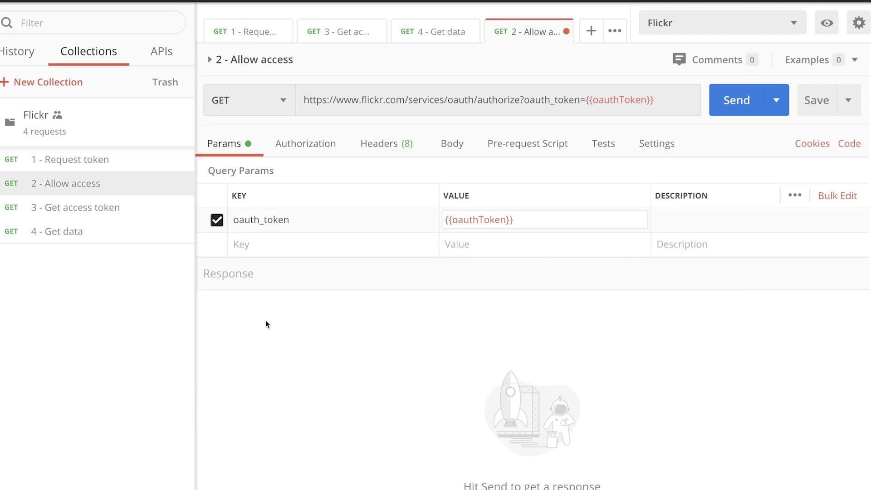
left_click(729, 100)
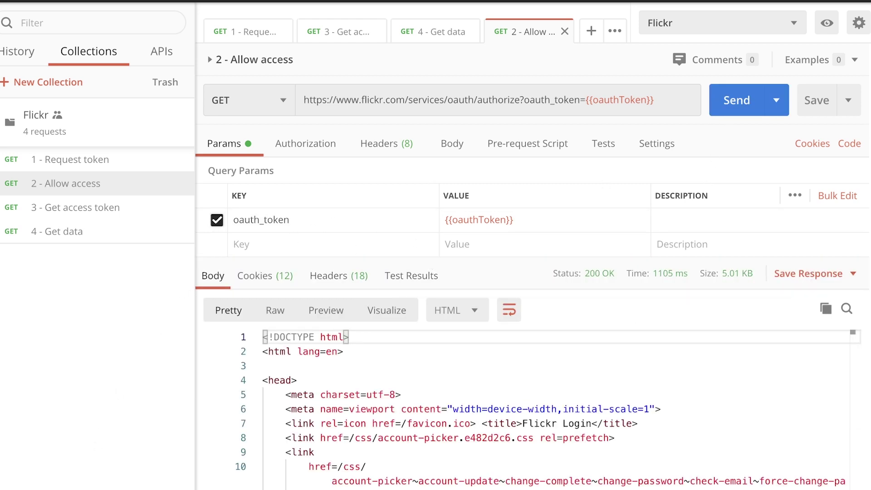
Resend the Allow access request with the console open and copy the redirected flickr.com/signin URL from the log.
left_click(9, 488)
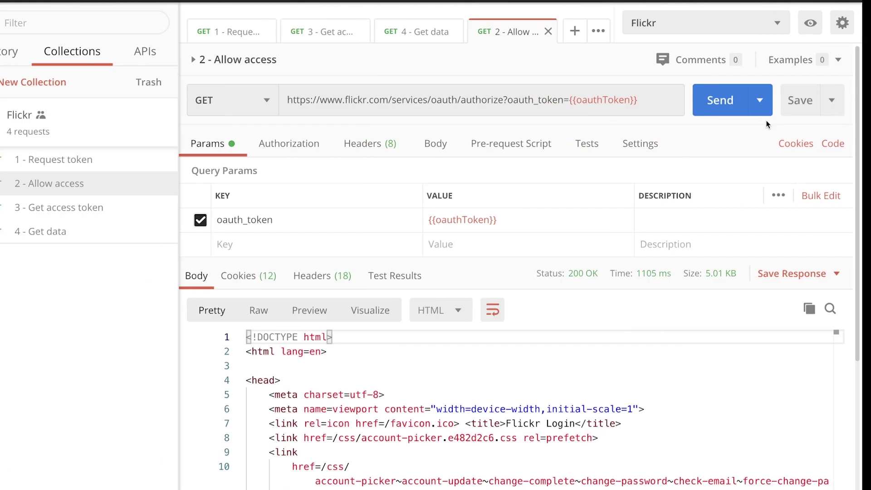
key("ctrl+Return")
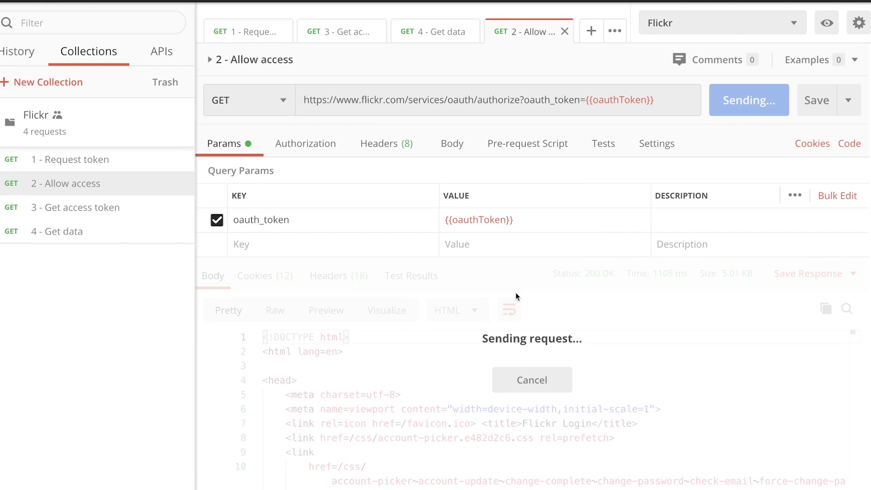
key("alt+Tab")
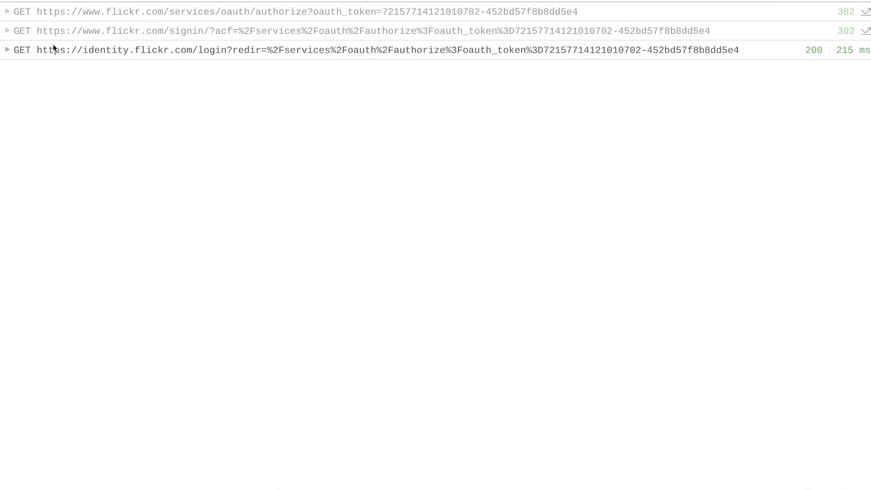
left_click(39, 33)
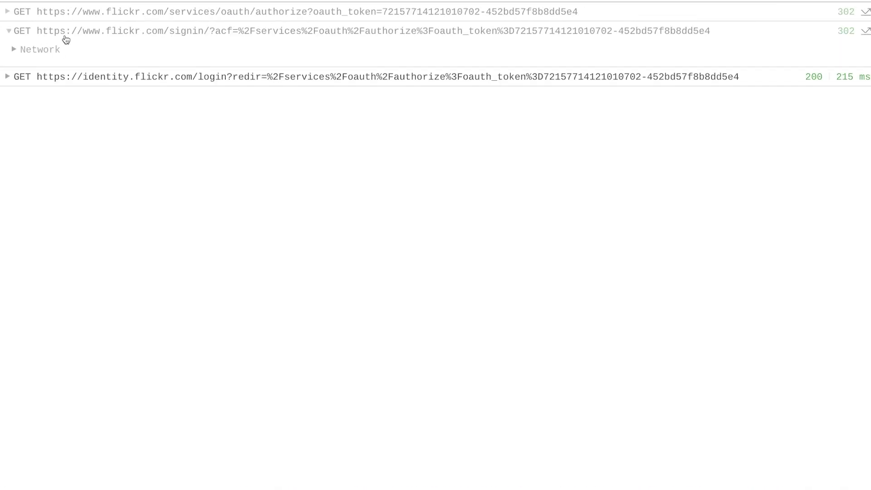
left_click_drag(37, 33, 714, 33)
key("super+c")
Switch to the browser, open the copied Flickr sign-in URL and authorize Postman to link to the account.
key("alt+Tab")
left_click(247, 12)
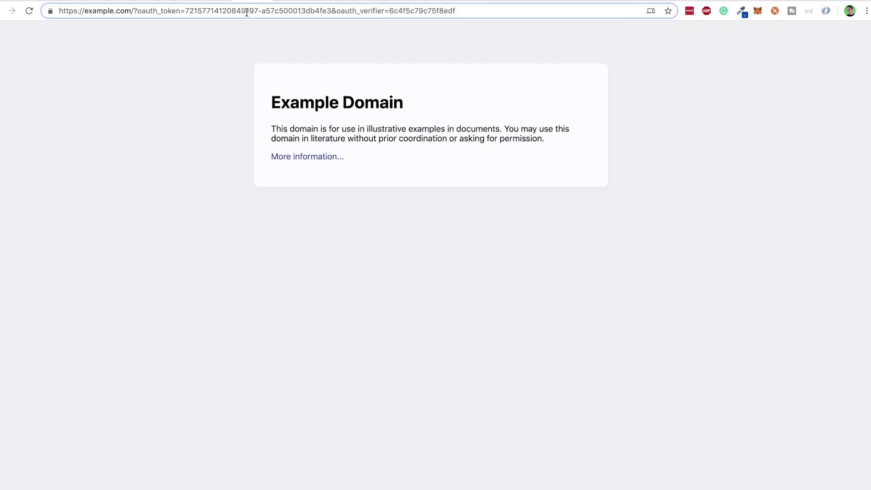
key("super+v")
key("Return")
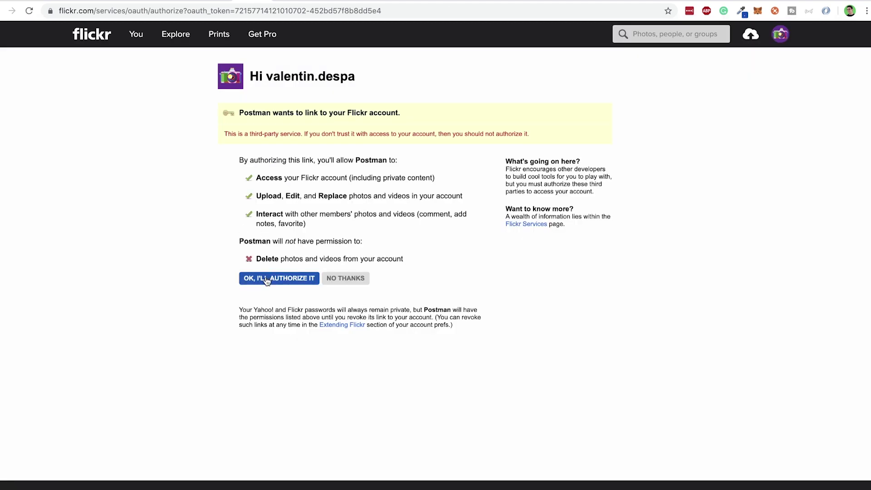
left_click(268, 280)
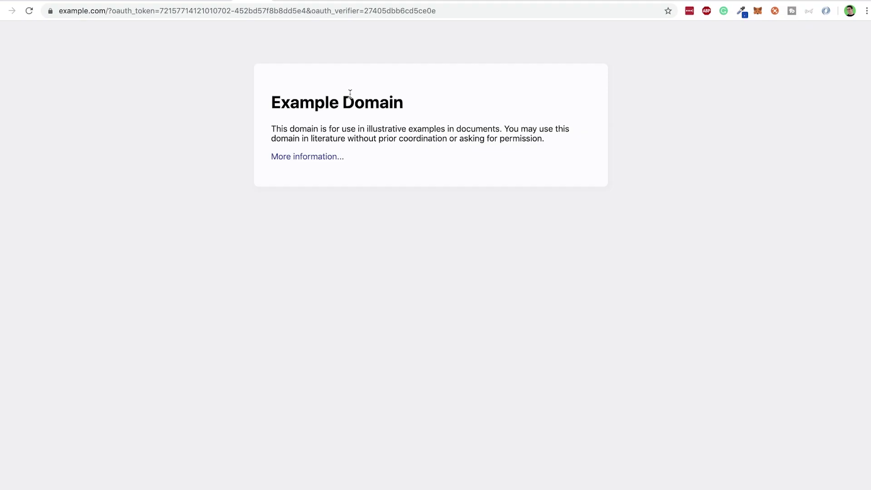
Back in Postman, add a new variable named oauthVerifier to the Flickr environment, based on the callback URL's oauth_verifier parameter.
double_click(335, 10)
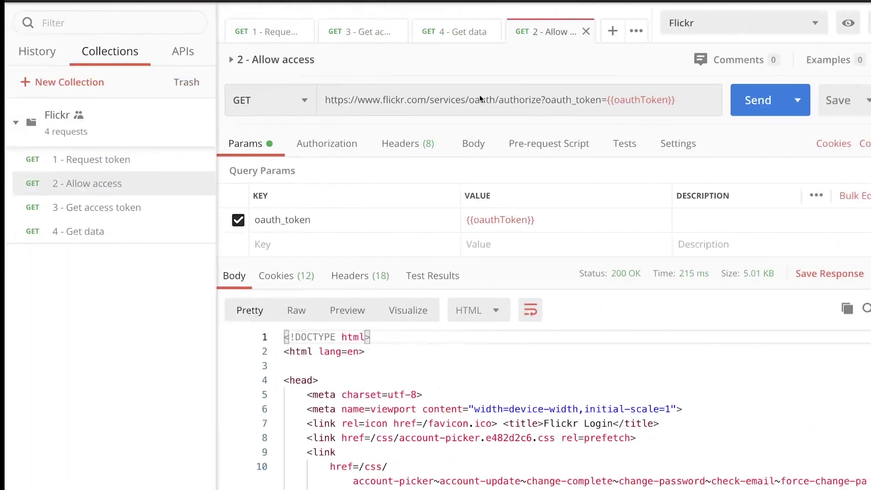
left_click(834, 30)
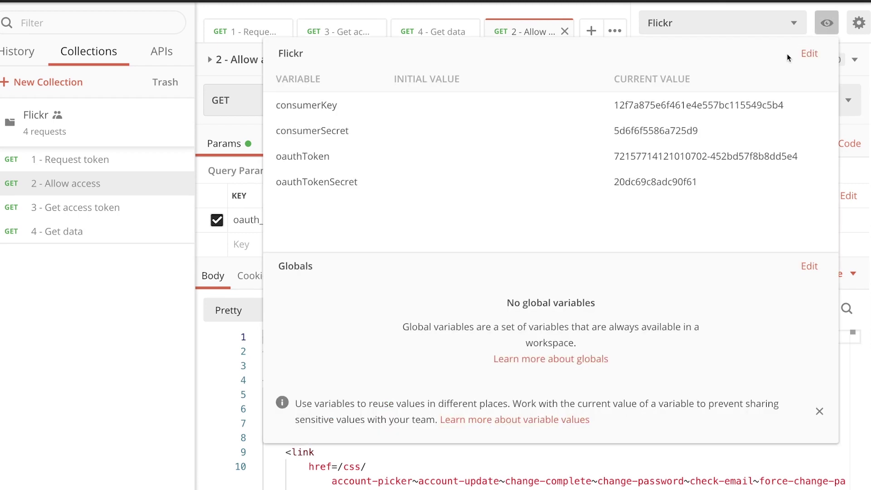
left_click(811, 53)
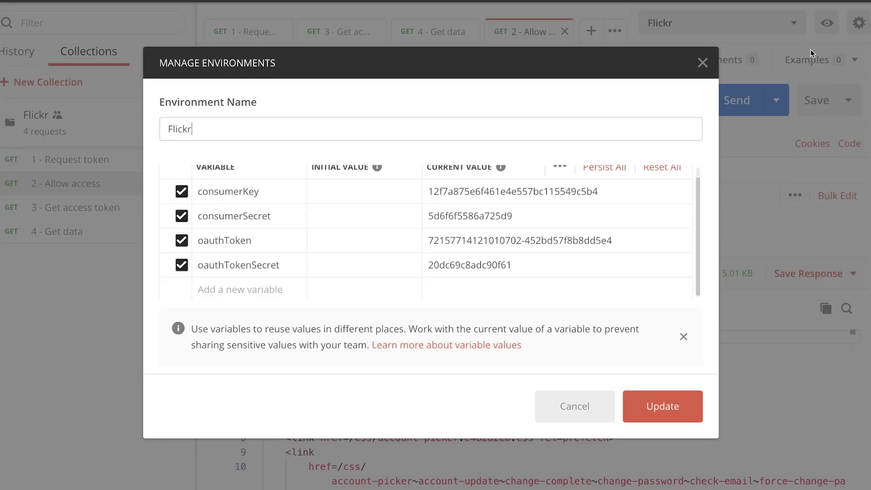
left_click(252, 291)
type("oauth_verifier")
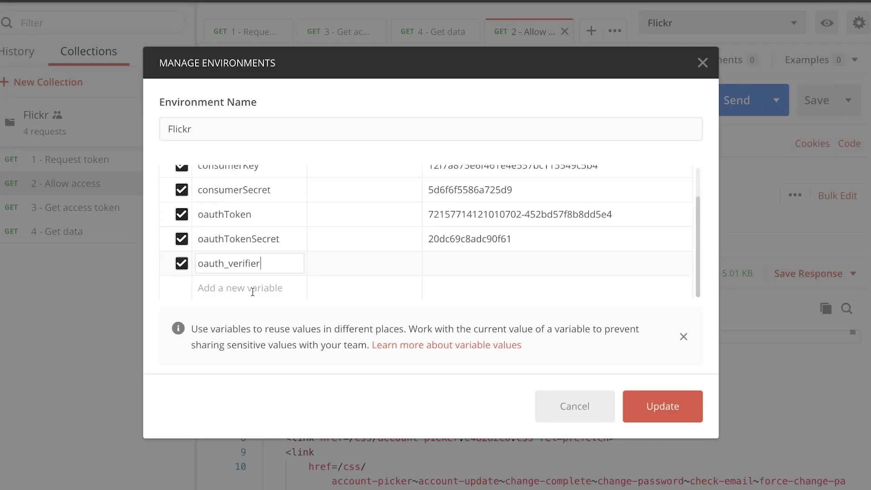
left_click(233, 263)
key("BackSpace")
key("BackSpace")
type("V")
Copy the verifier code from the browser's callback URL into oauthVerifier's current value, update the environment and close its settings.
left_click(474, 264)
key("ctrl+Left")
double_click(431, 9)
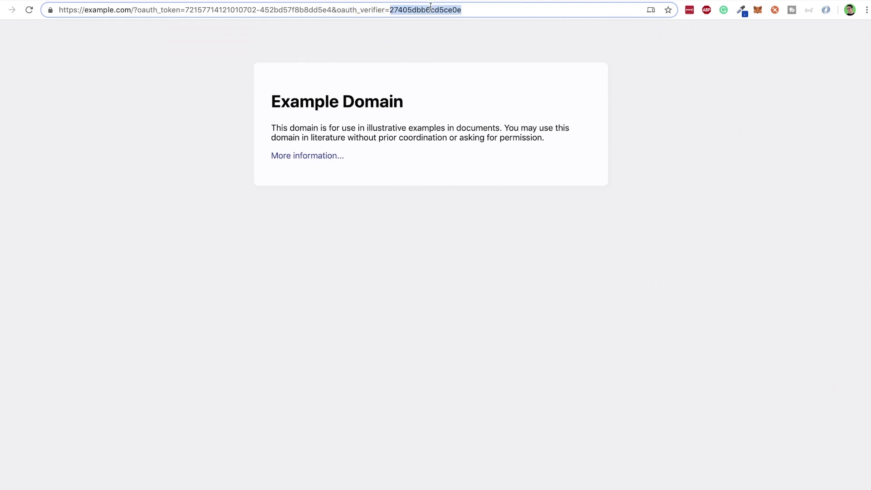
key("super+c")
key("ctrl+Right")
key("super+v")
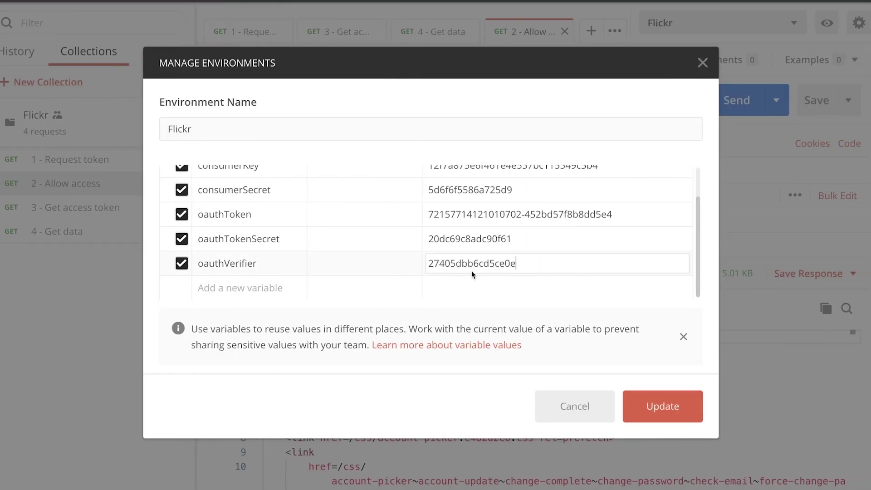
left_click(661, 416)
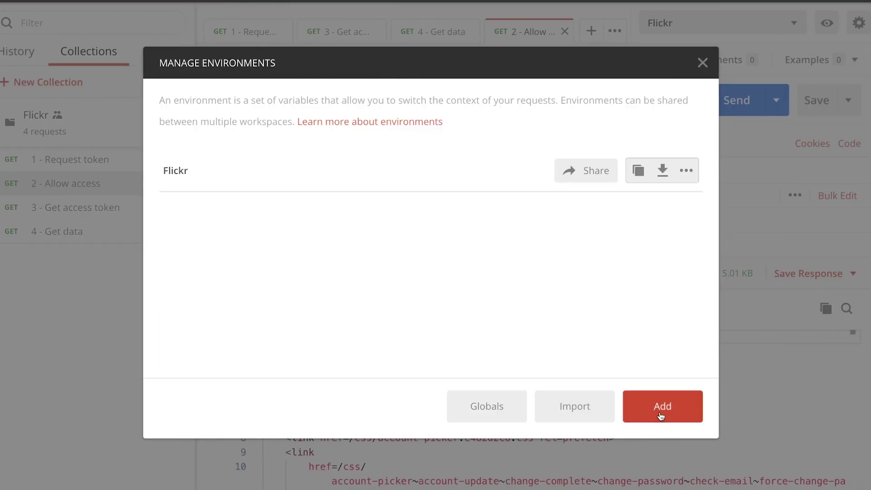
left_click(702, 65)
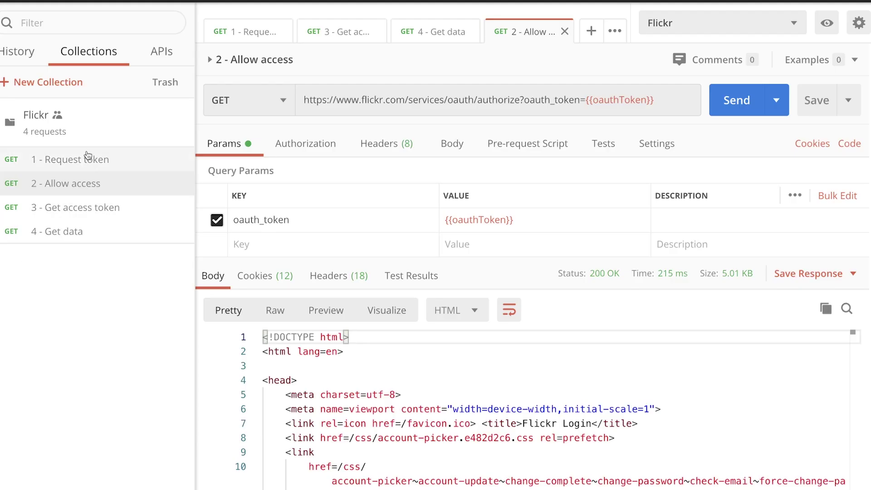
Set the oauth_verifier parameter of the 3 - Get access token request to {{oauthVerifier}}.
left_click(88, 218)
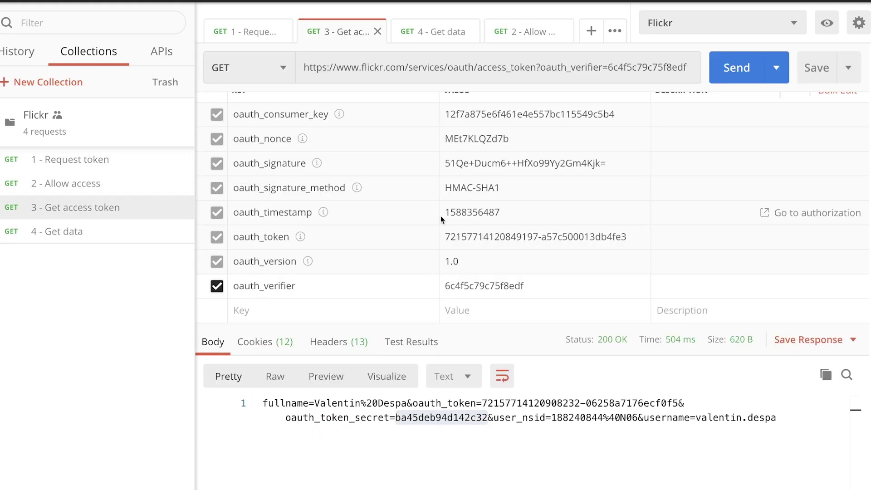
double_click(491, 286)
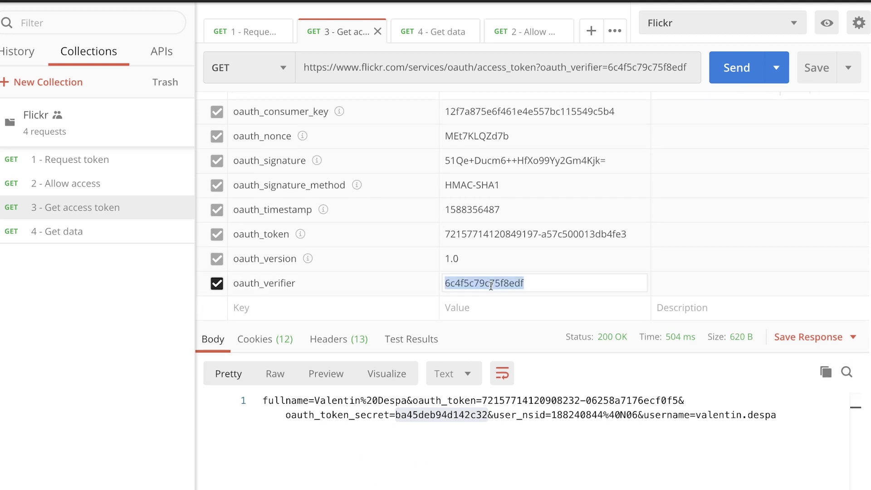
type("{{")
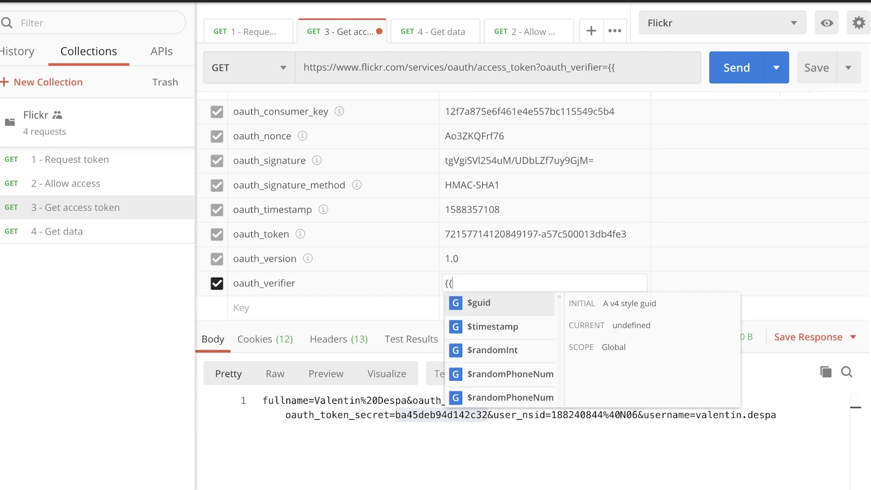
type("o")
key("Down")
key("Down")
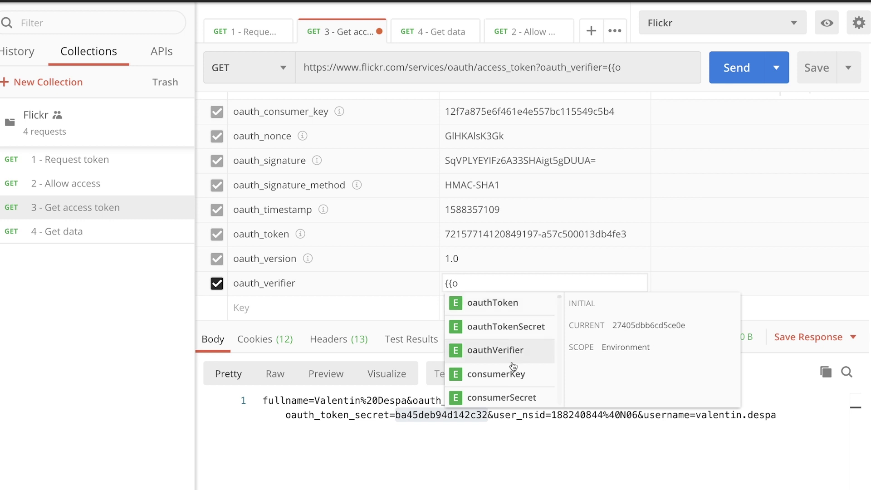
key("Return")
Set the Access Token in the request's OAuth 1.0 authorization to {{oauthToken}}.
scroll(457, 222, "up", 2)
left_click(324, 150)
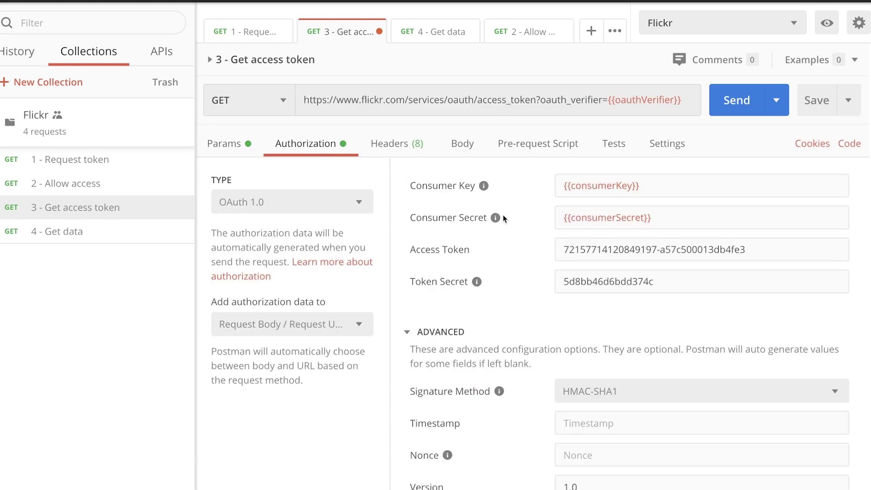
triple_click(604, 250)
type("{")
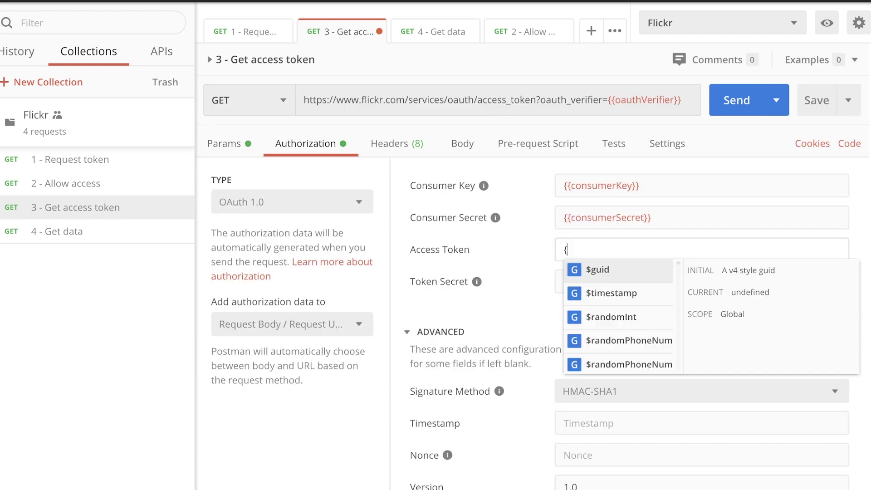
type("{o")
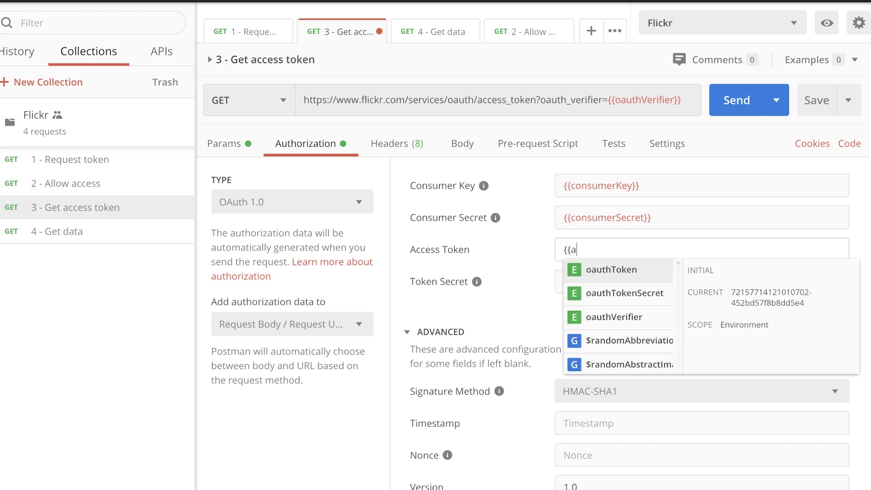
left_click(628, 271)
Set the Token Secret to {{oauthTokenSecret}}, save and send the request, and examine the response.
left_click(635, 281)
key("ctrl+a")
type("{{o")
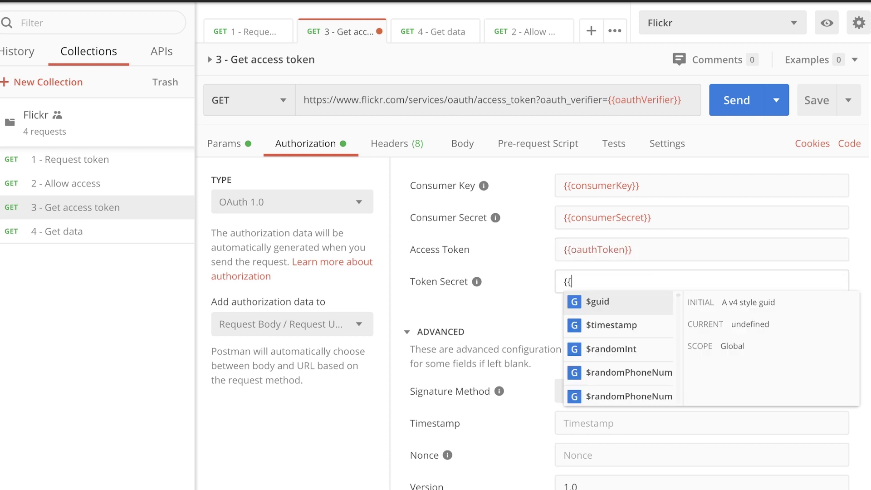
left_click(625, 325)
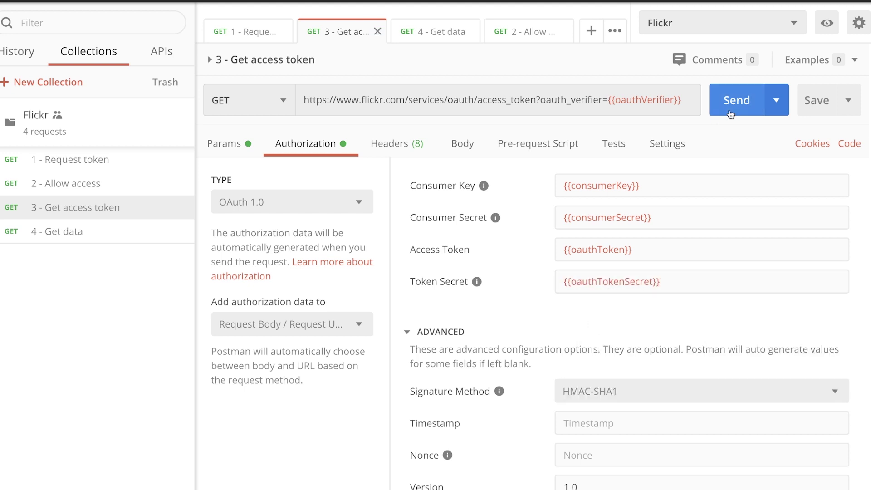
scroll(430, 242, "down", 5)
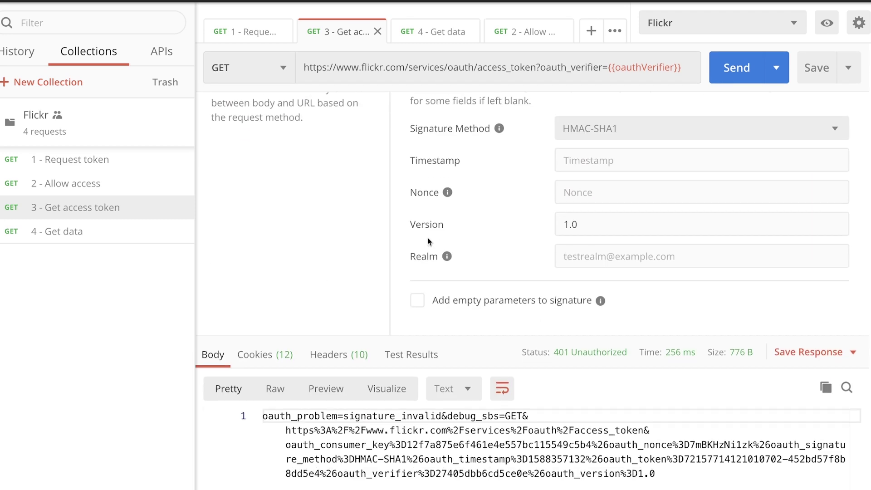
Copy the whole test script from the 1 - Request token request into the tests of 3 - Get access token.
scroll(430, 242, "up", 5)
scroll(533, 301, "down", 5)
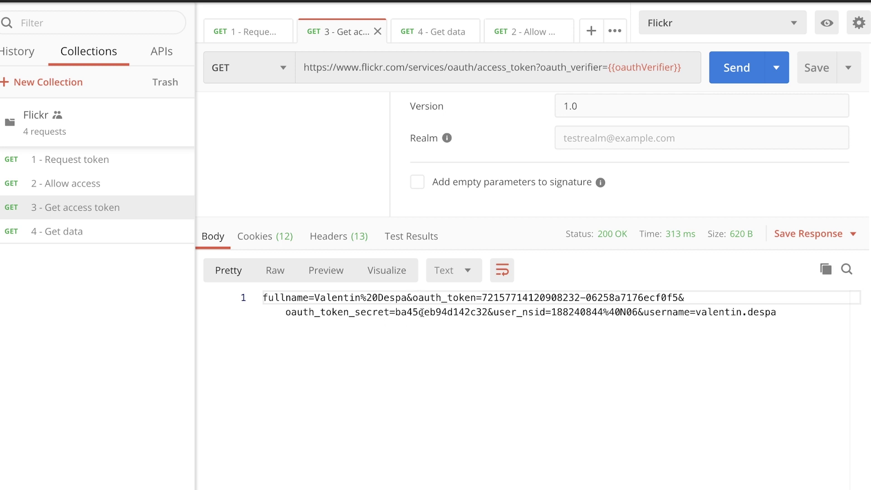
left_click(244, 33)
left_click(441, 188)
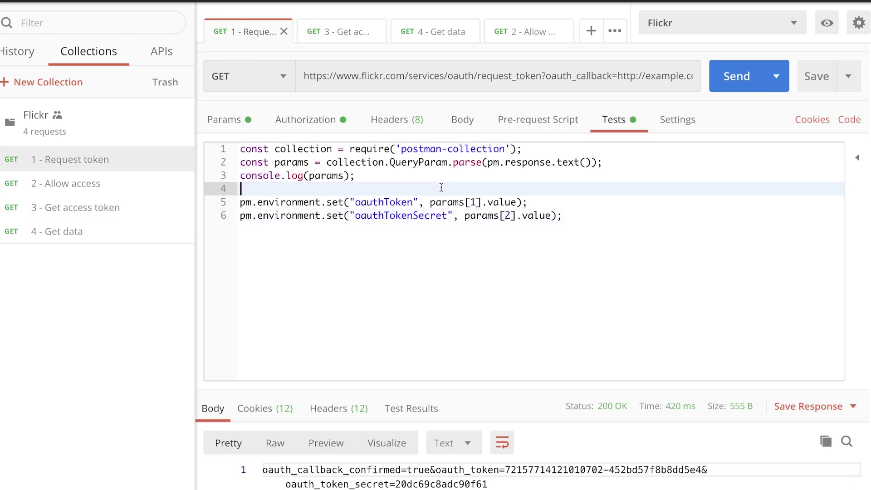
key("ctrl+a")
key("ctrl+c")
left_click(101, 209)
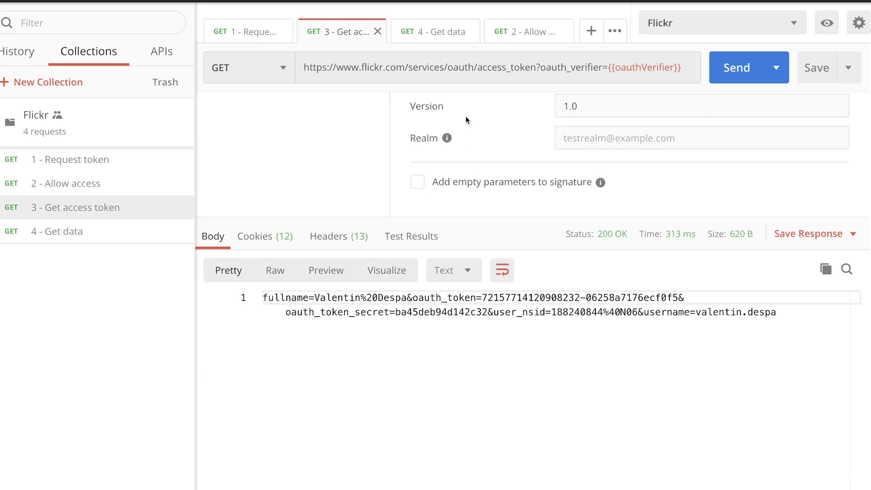
scroll(466, 117, "up", 10)
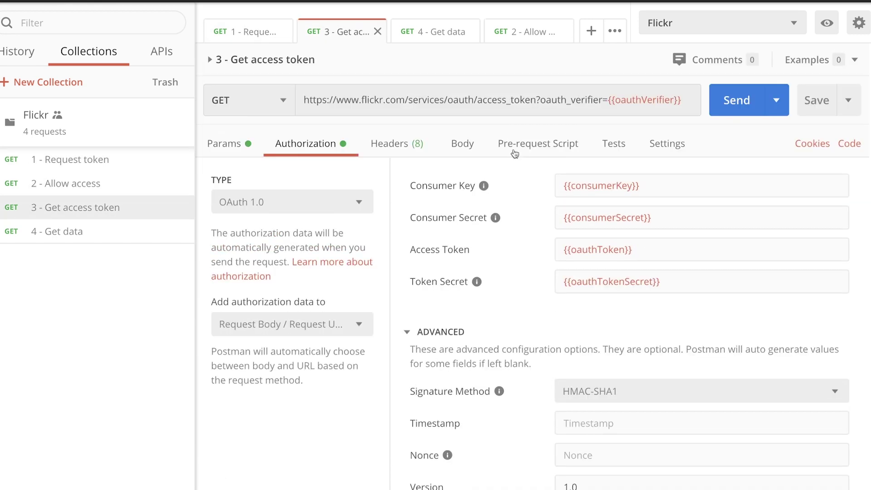
left_click(614, 144)
key("ctrl+v")
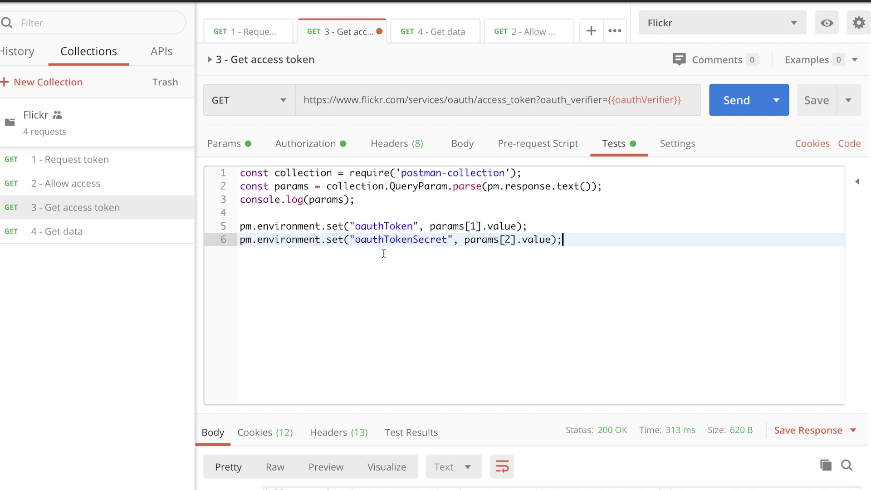
Compare the script's oauthToken and oauthTokenSecret lines with the response, then save and resend the 3 - Get access token request.
scroll(426, 268, "down", 2)
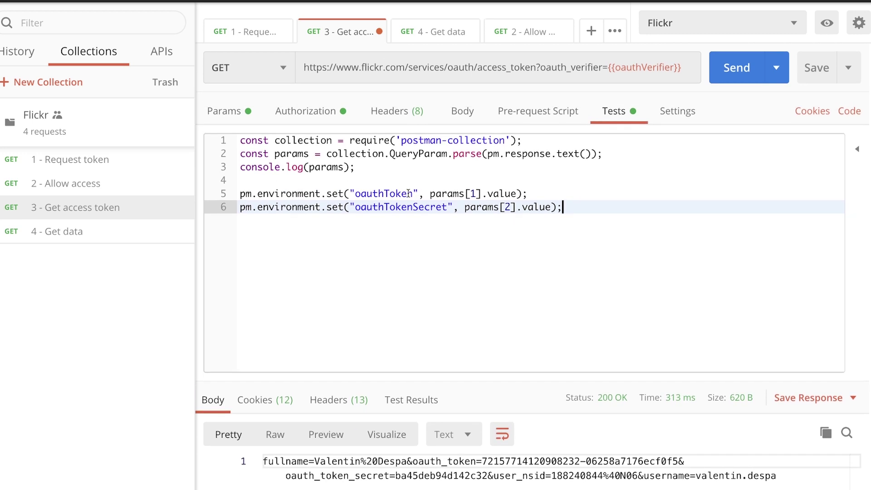
scroll(417, 240, "down", 2)
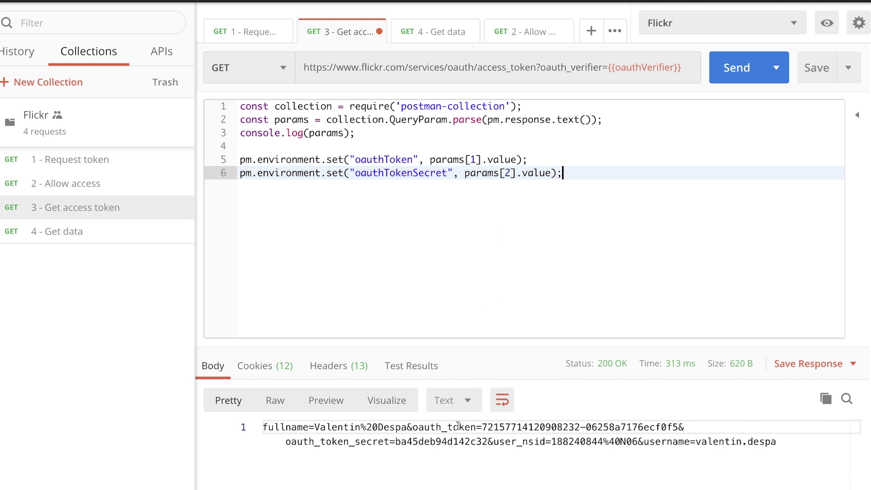
scroll(478, 234, "up", 2)
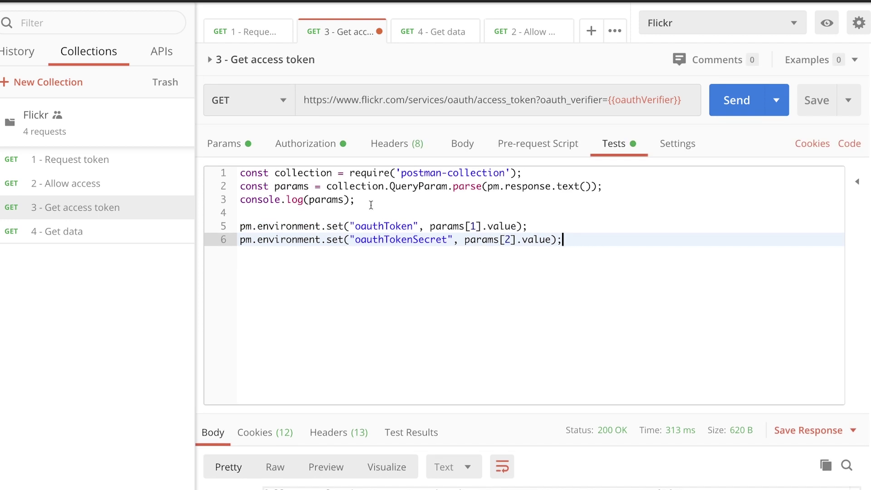
key("ctrl+s")
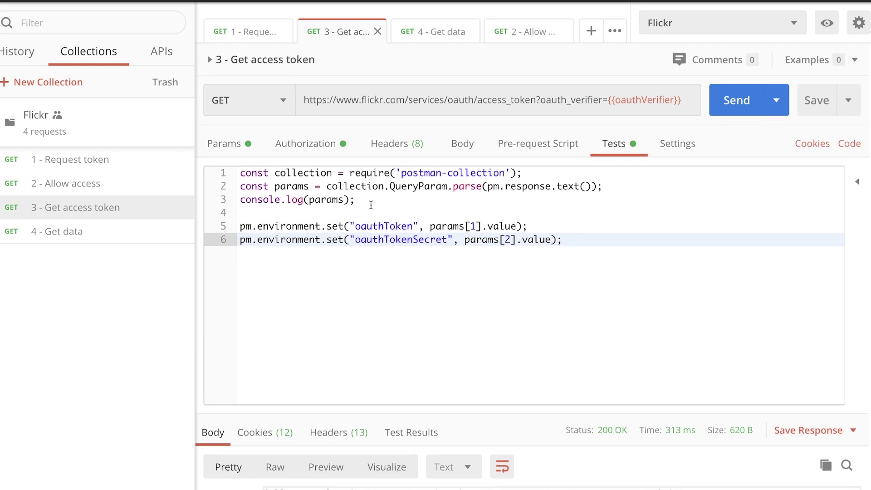
left_click(737, 99)
scroll(552, 264, "down", 1)
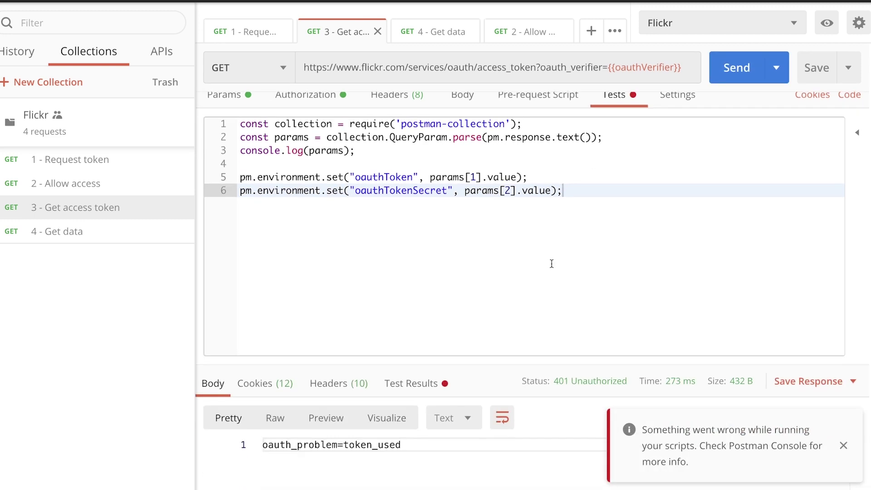
scroll(463, 239, "up", 1)
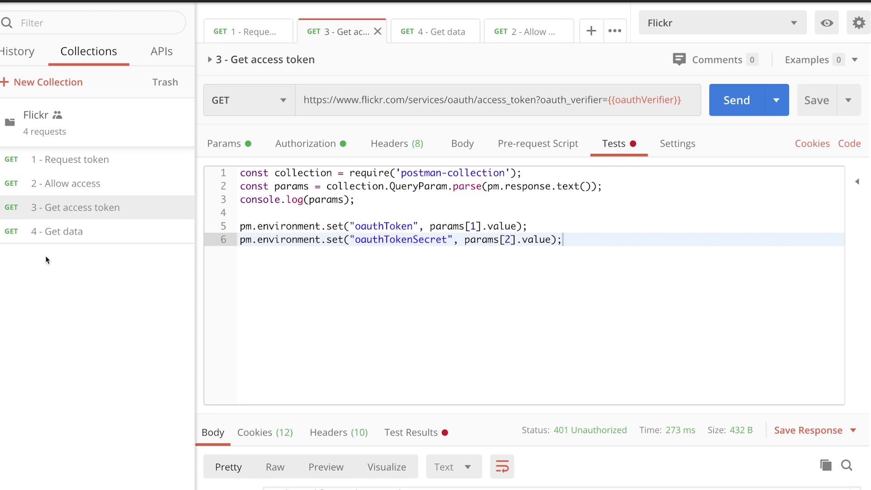
Set the Access Token of the 4 - Get data request's OAuth 1.0 authorization to {{oauthToken}} and its Token Secret to {{oauthTokenSecret}}.
left_click(59, 230)
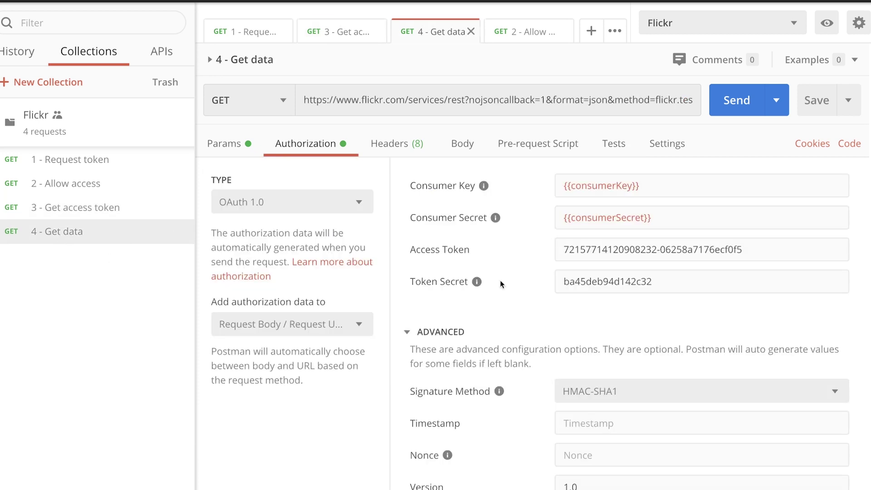
triple_click(665, 254)
type("{{oa")
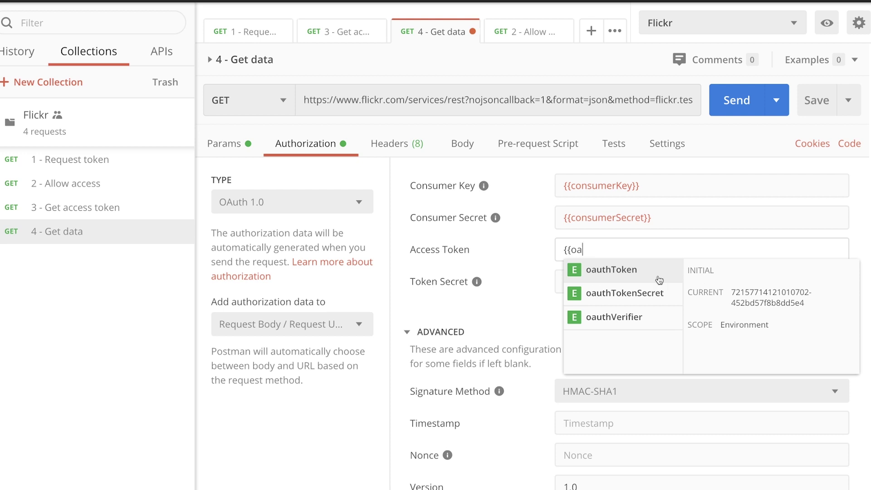
key("Return")
triple_click(648, 282)
type("{{o")
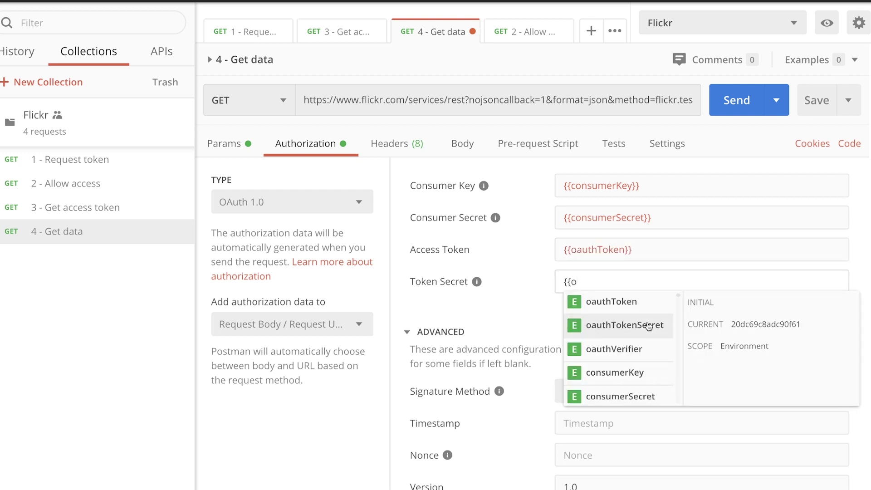
left_click(646, 325)
Close all four open requests.
left_click(471, 32)
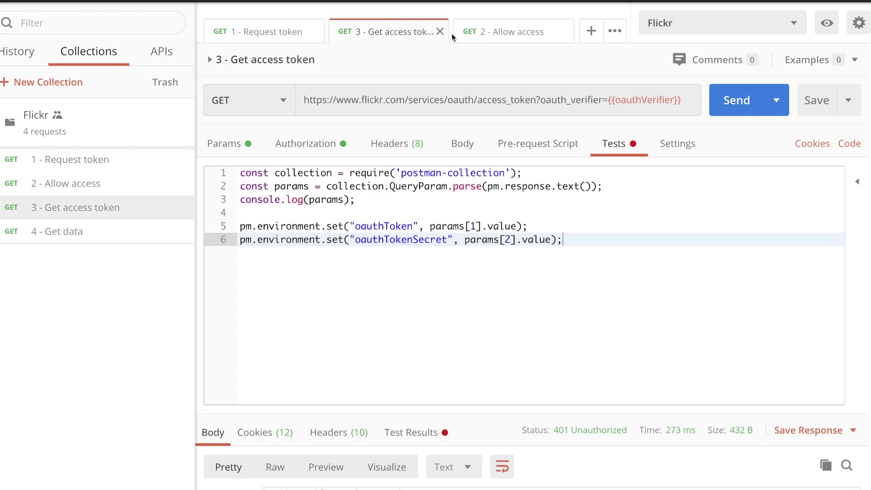
left_click(441, 32)
left_click(548, 31)
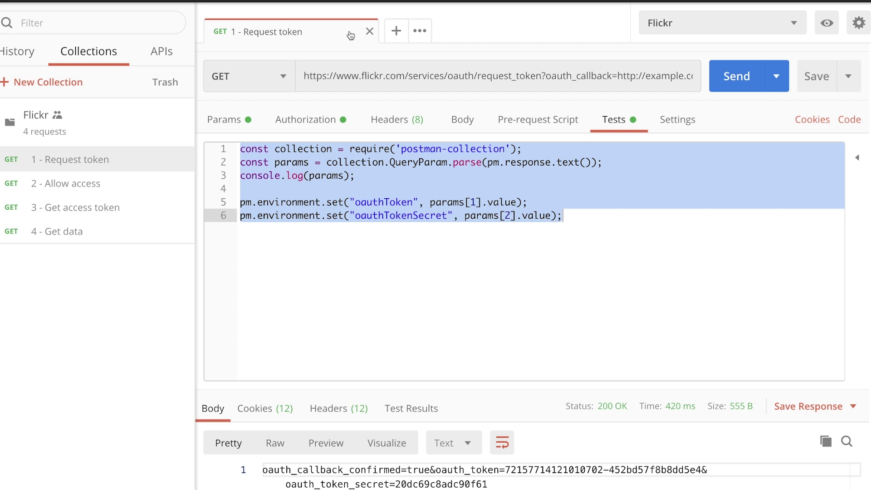
left_click(369, 32)
Reopen the 1 - Request token request, send it twice and examine the response.
left_click(100, 168)
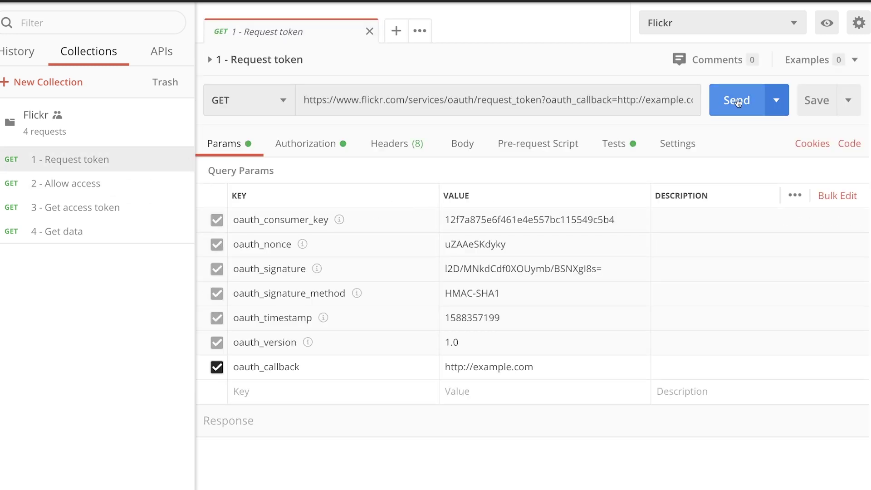
left_click(728, 111)
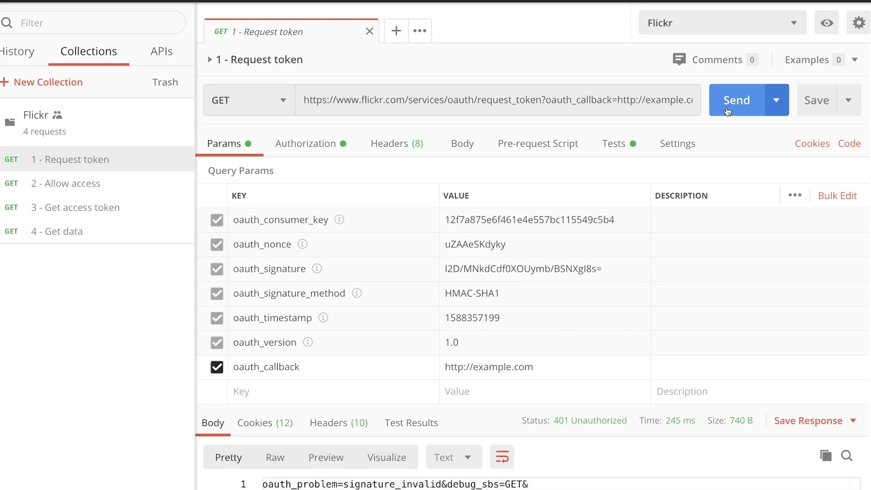
scroll(635, 225, "down", 1)
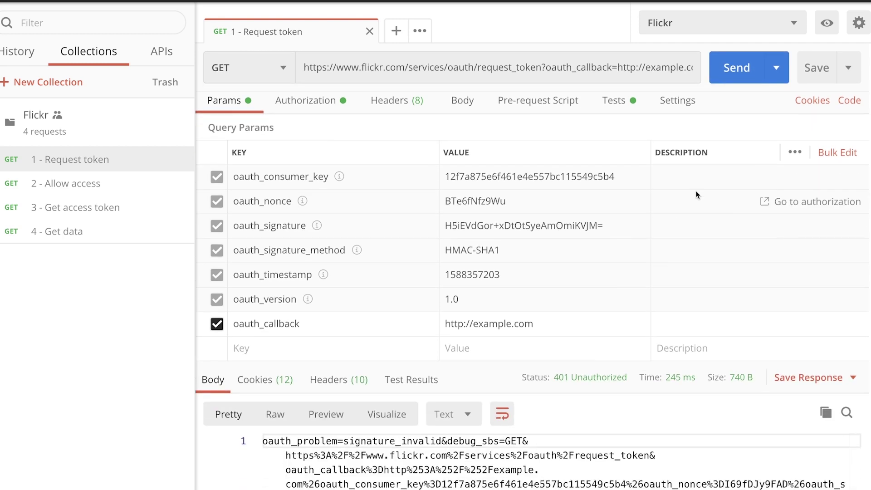
left_click(726, 76)
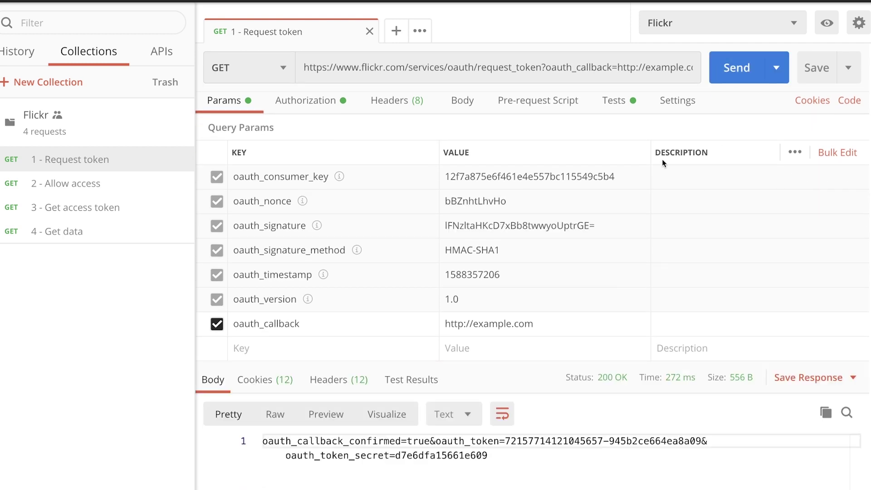
scroll(426, 262, "down", 1)
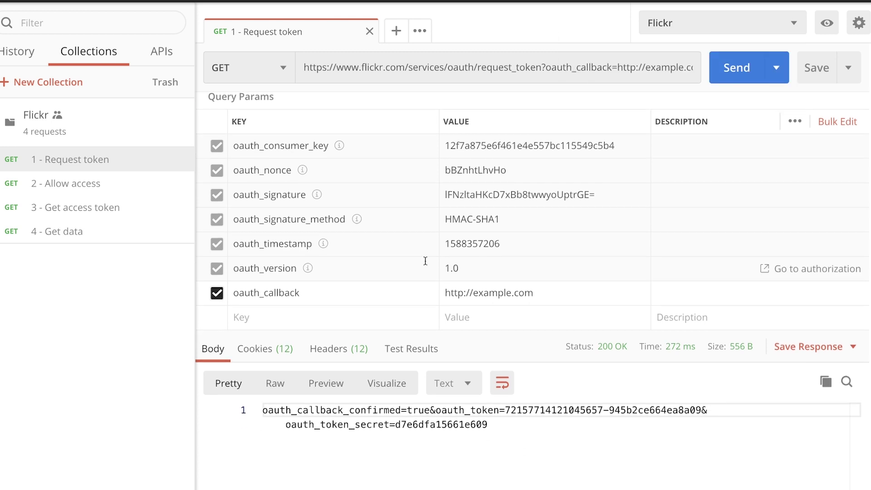
scroll(519, 331, "up", 2)
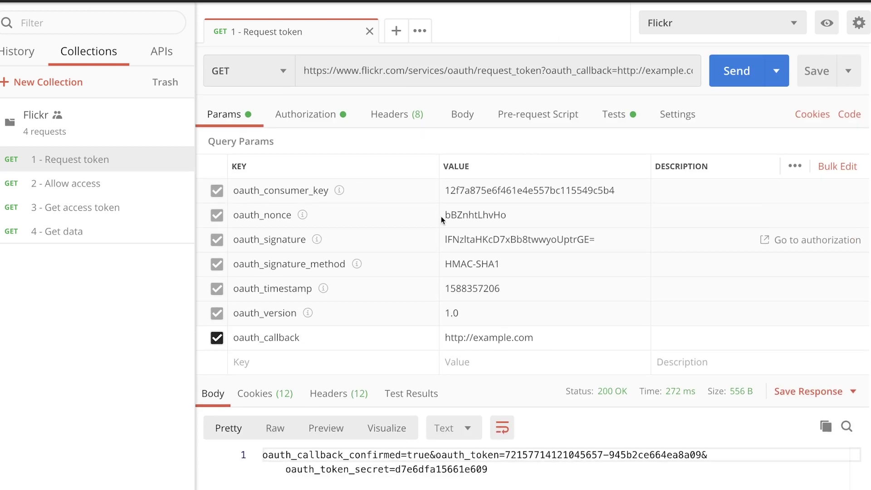
scroll(587, 345, "down", 2)
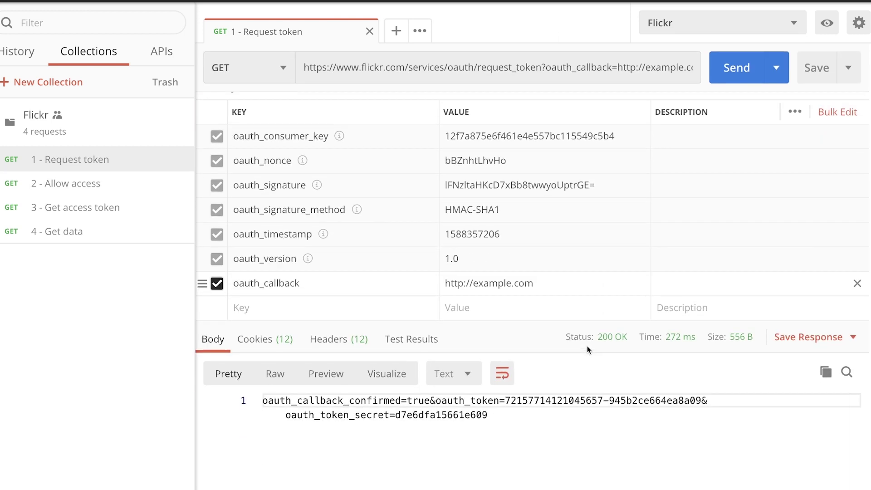
Compare the Flickr environment's current oauthToken and oauthTokenSecret values with the token and secret in the response.
left_click(827, 29)
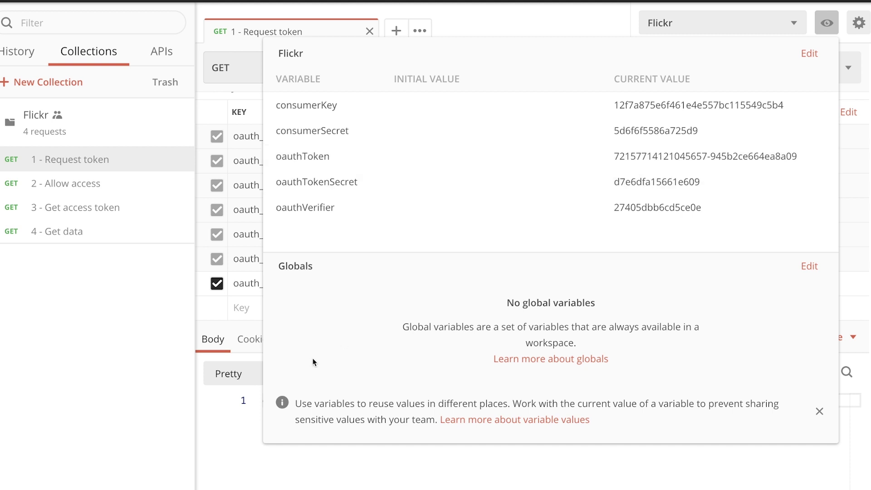
left_click(243, 452)
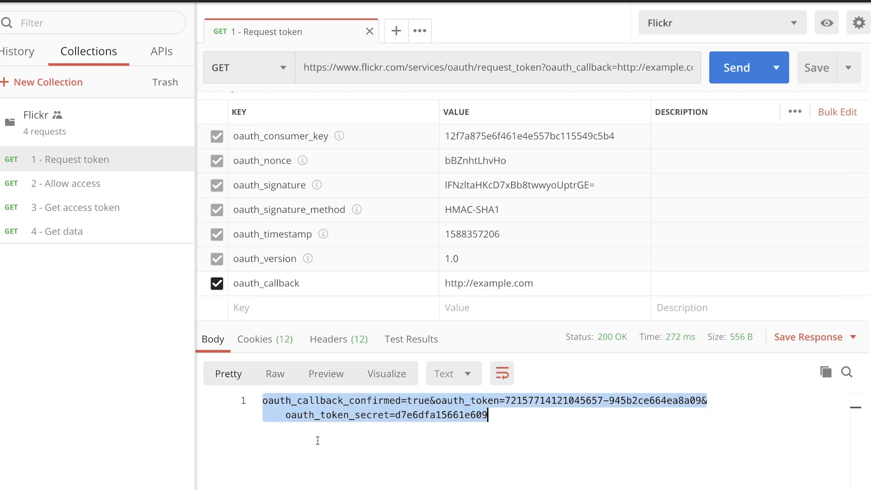
left_click(414, 414)
double_click(414, 414)
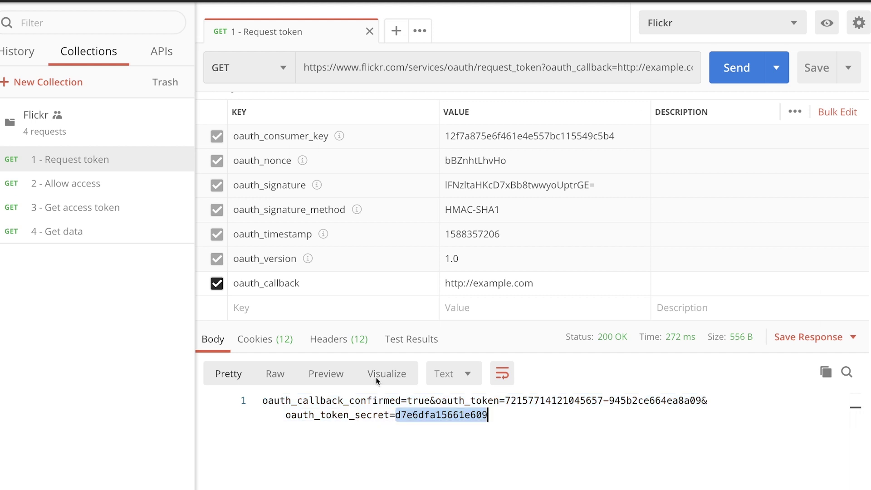
Send the 2 - Allow access request and copy the redirected Flickr sign-in URL from the Postman console.
left_click(77, 186)
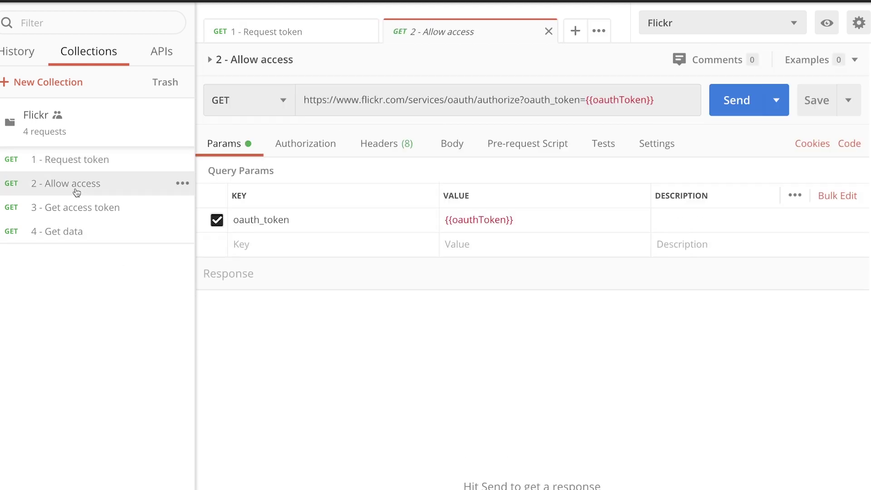
left_click(727, 111)
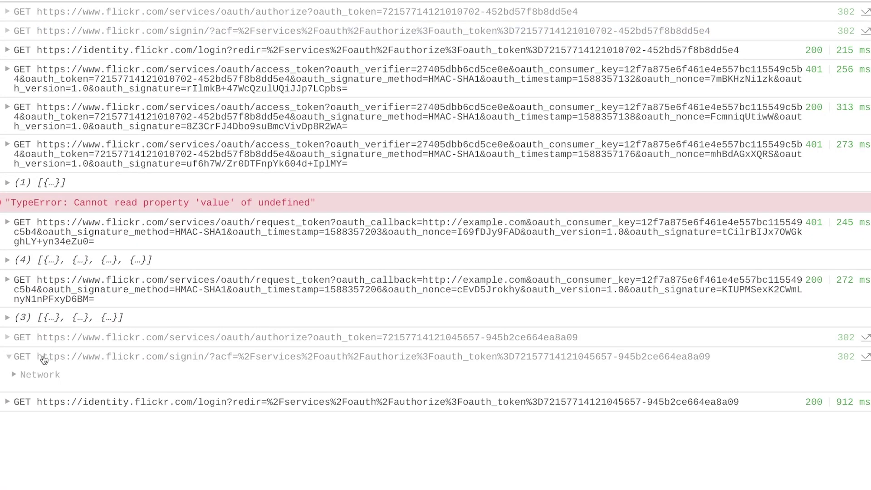
left_click(140, 363)
left_click_drag(14, 357, 710, 360)
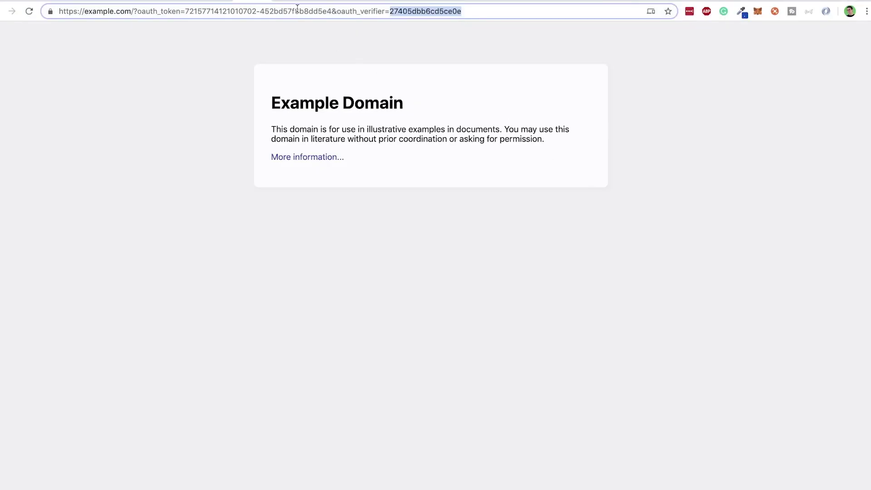
Load the copied sign-in URL in the browser and authorize Postman to link to the Flickr account.
triple_click(297, 8)
key("ctrl+v")
key("Return")
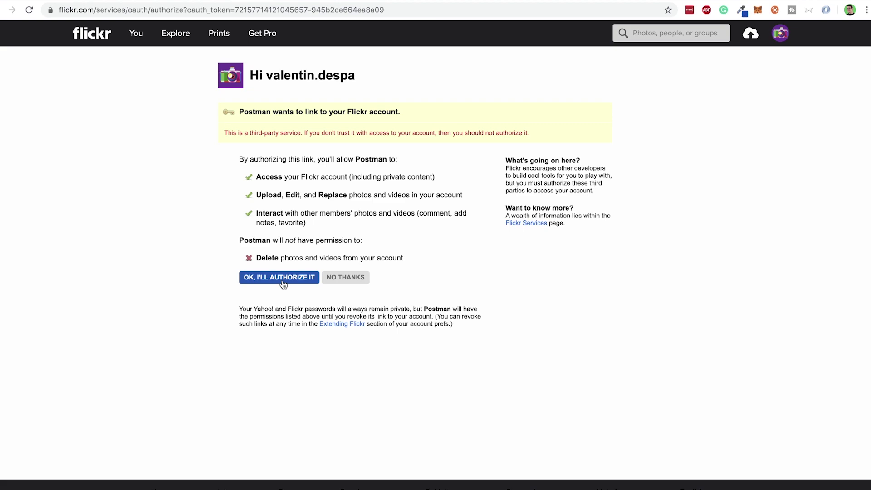
left_click(284, 285)
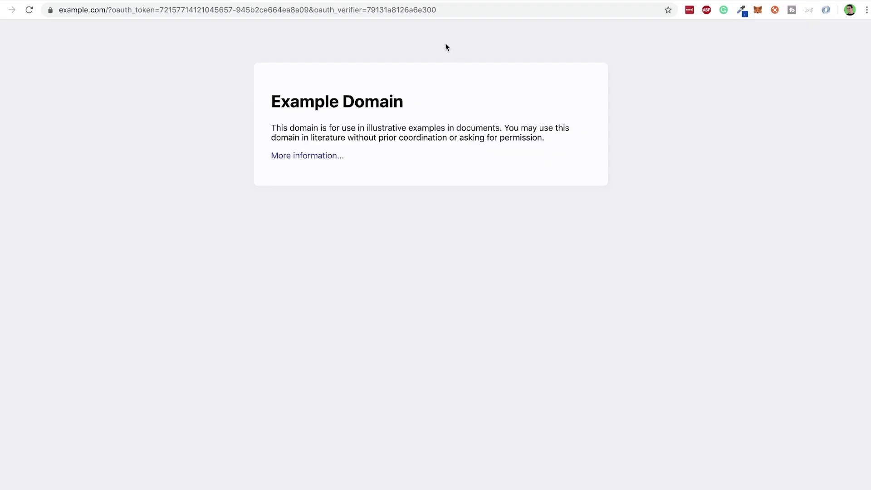
Copy the OAuth verifier from the redirected example.com address, switch to Postman and paste it as the Flickr environment's current oauthVerifier value.
double_click(393, 9)
key("ctrl+c")
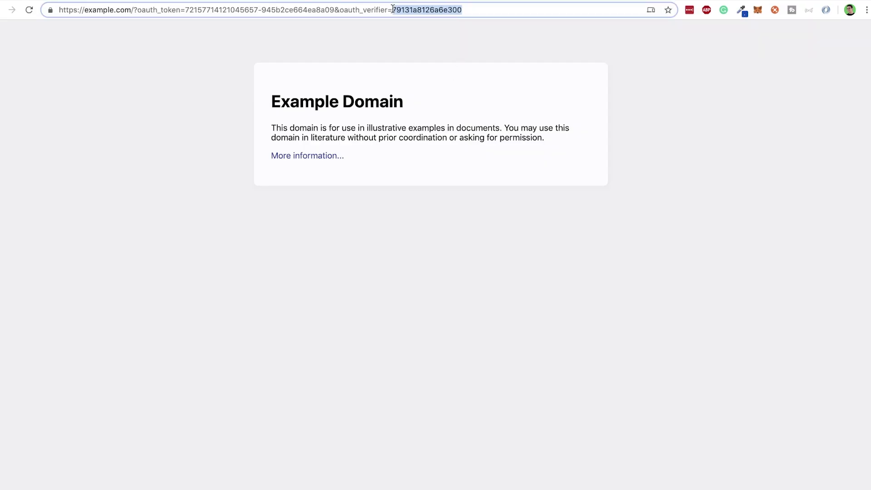
key("super+Tab")
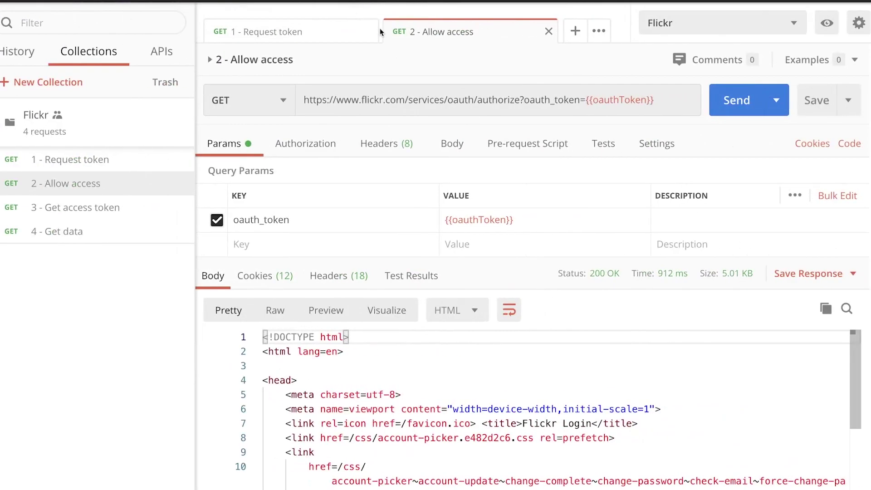
left_click(827, 27)
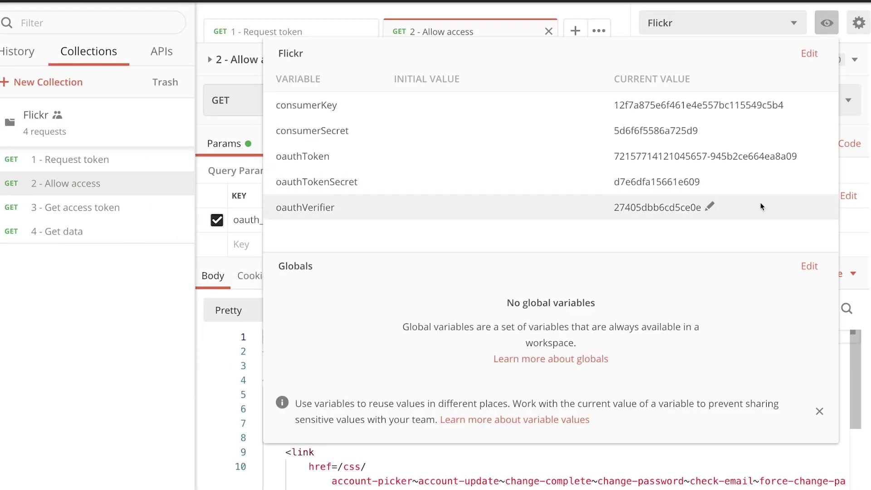
left_click(713, 207)
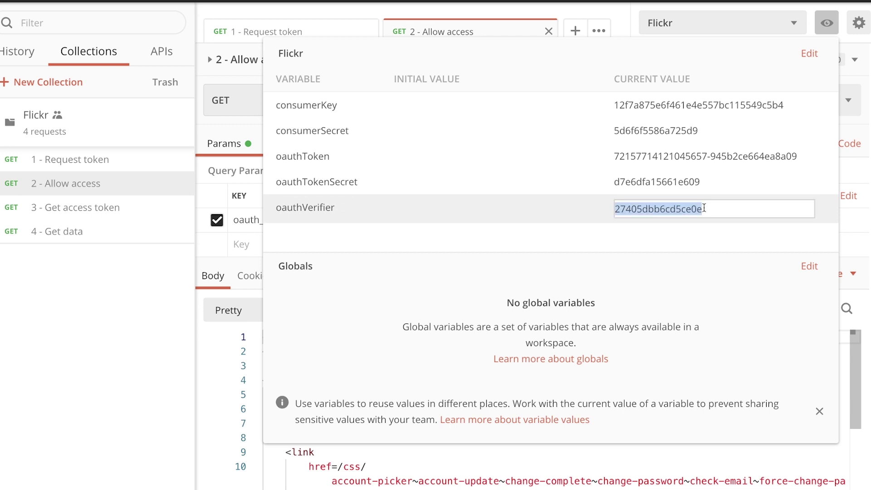
key("ctrl+v")
key("Return")
Open the 3 - Get access token request, send it and examine the response body.
left_click(114, 219)
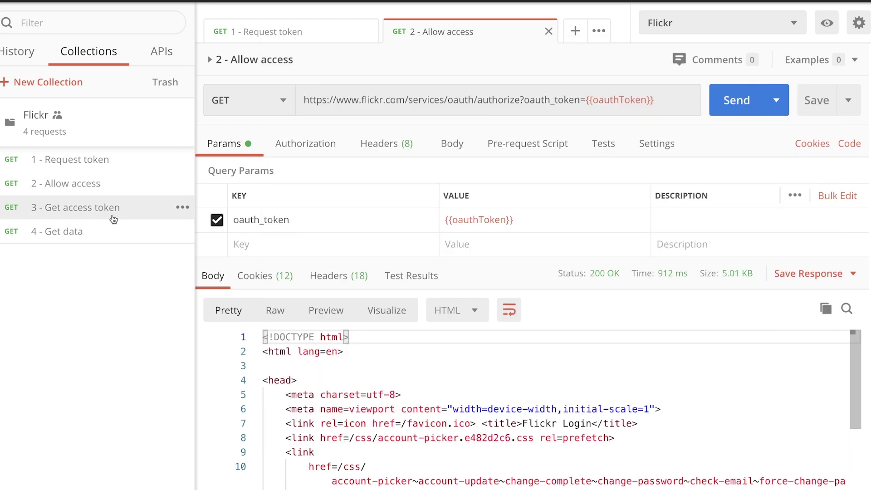
left_click(113, 220)
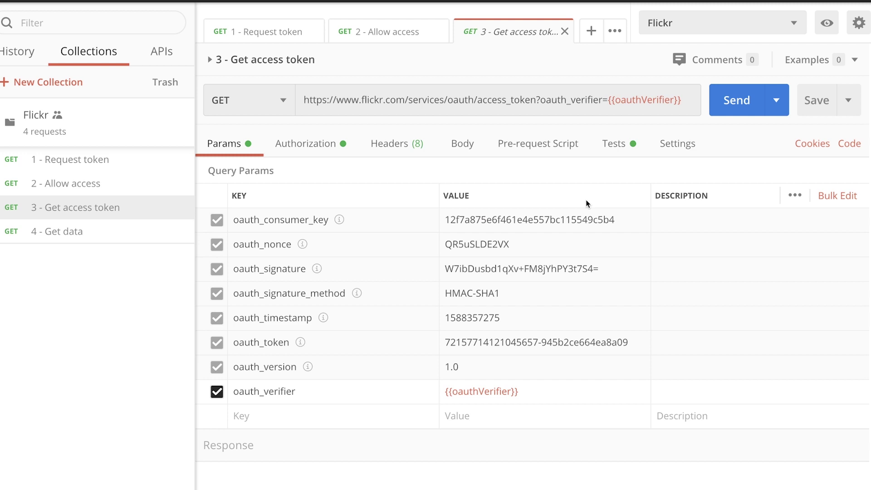
left_click(731, 98)
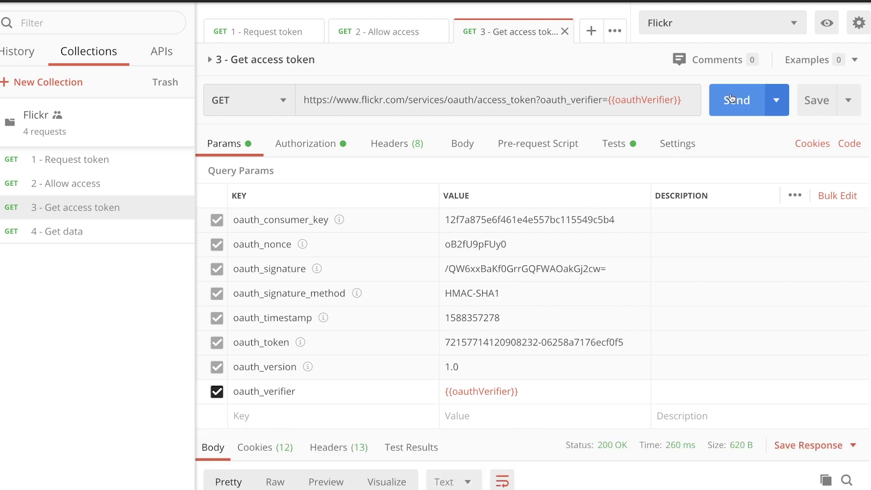
scroll(562, 381, "down", 3)
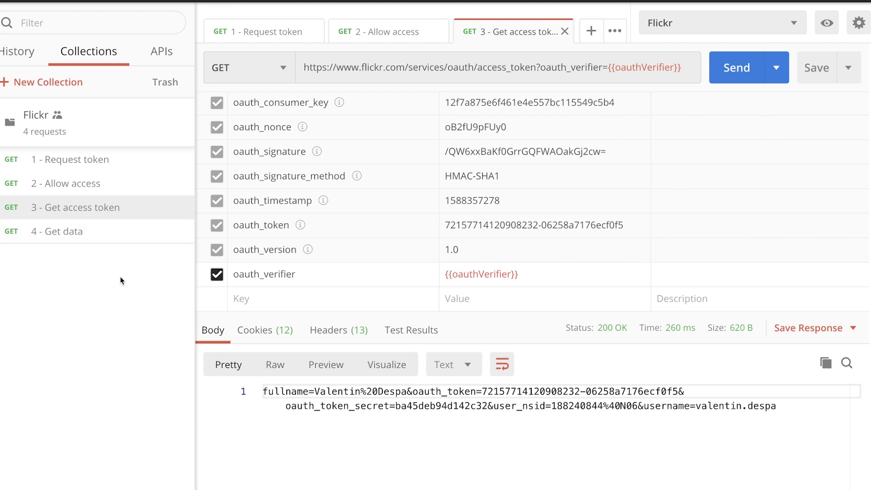
Open the 4 - Get data request, send it twice with the flickr.test.login method and examine the JSON response.
left_click(84, 240)
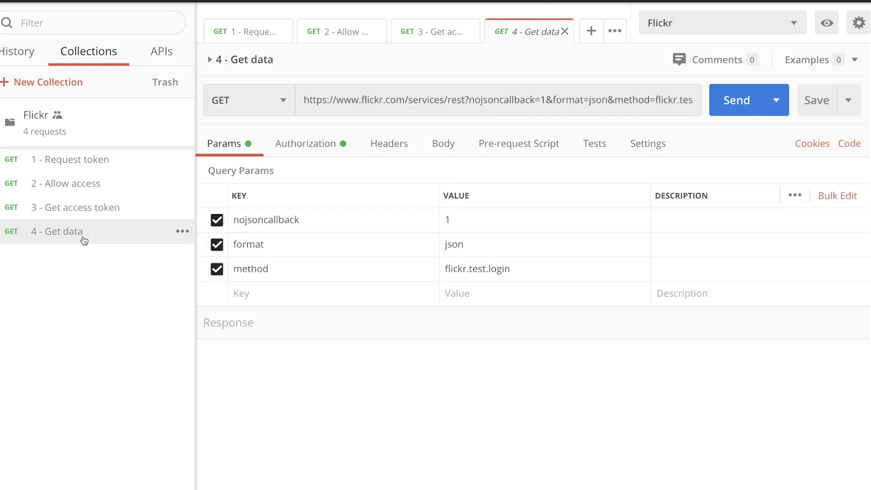
left_click(728, 103)
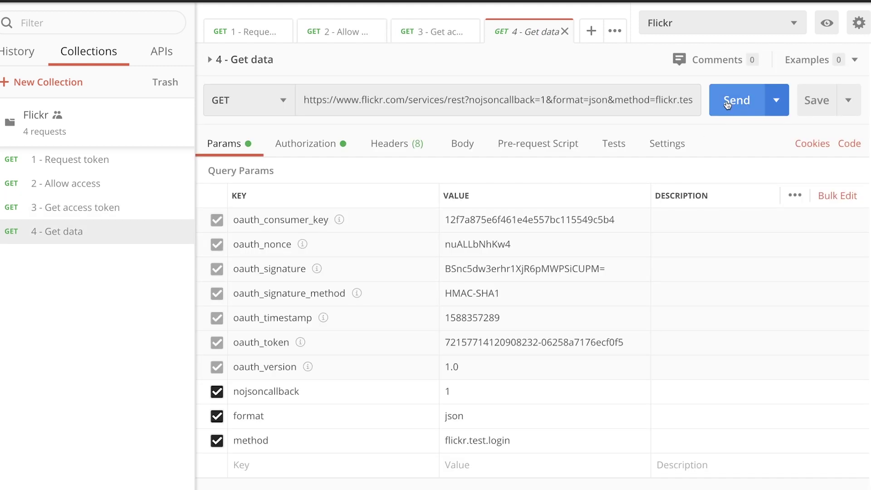
left_click(728, 103)
scroll(502, 309, "down", 5)
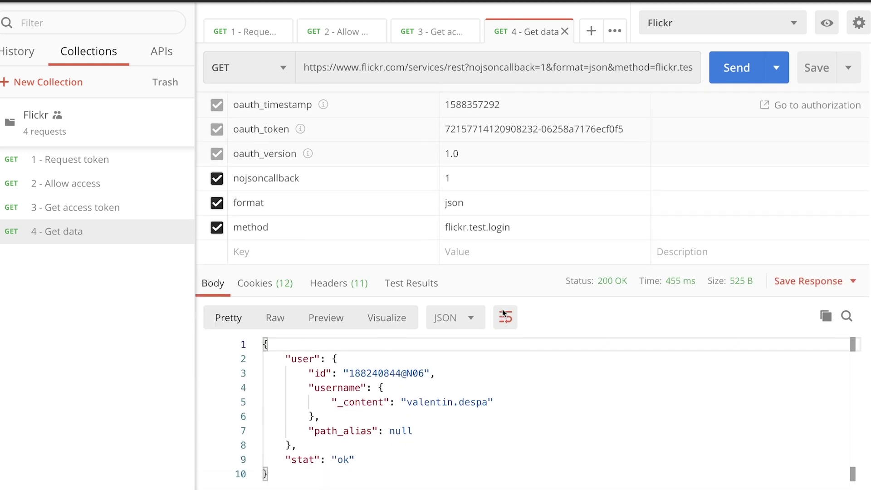
scroll(453, 385, "down", 1)
scroll(474, 193, "up", 5)
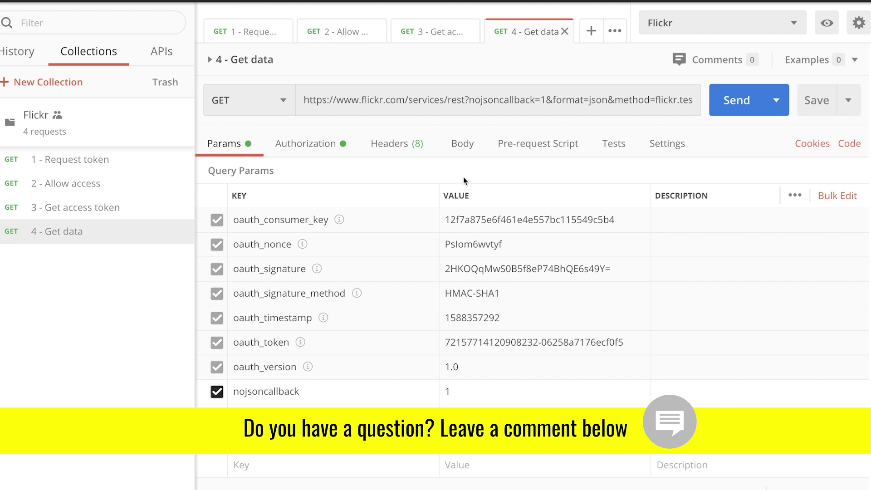
Close all four open requests and reopen 1 - Request token from the Flickr collection.
left_click(564, 32)
left_click(564, 31)
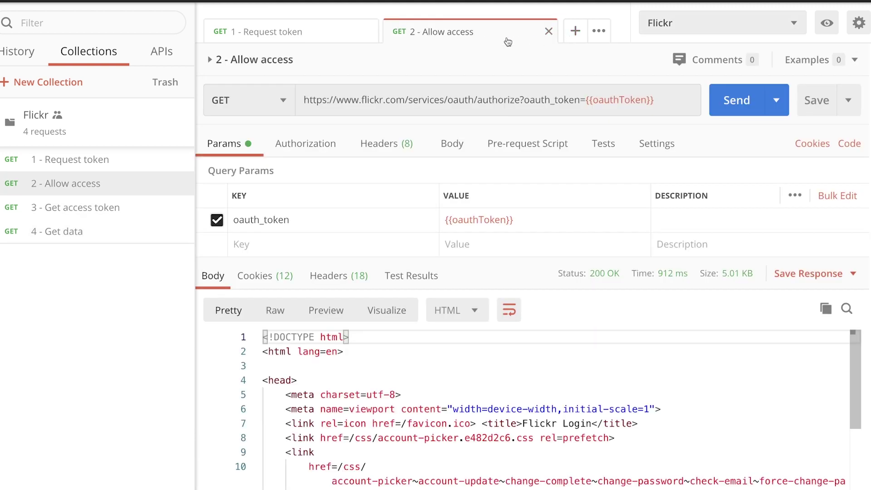
left_click(548, 32)
left_click(373, 31)
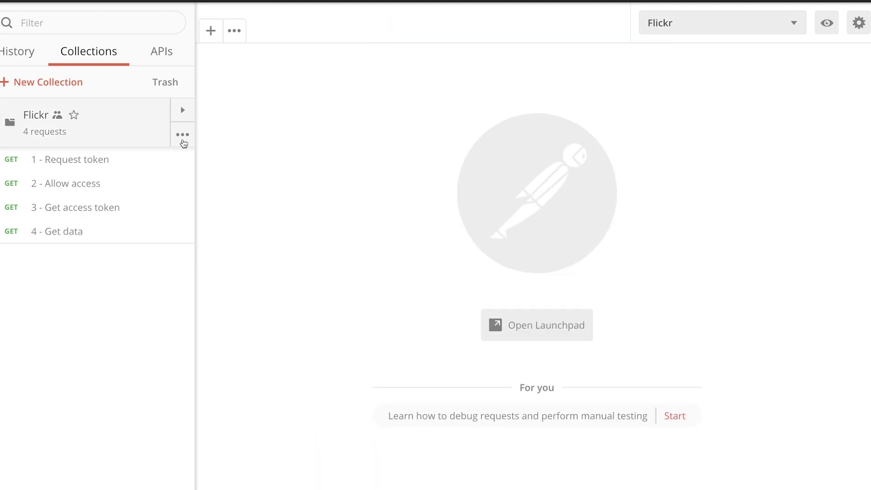
left_click(127, 165)
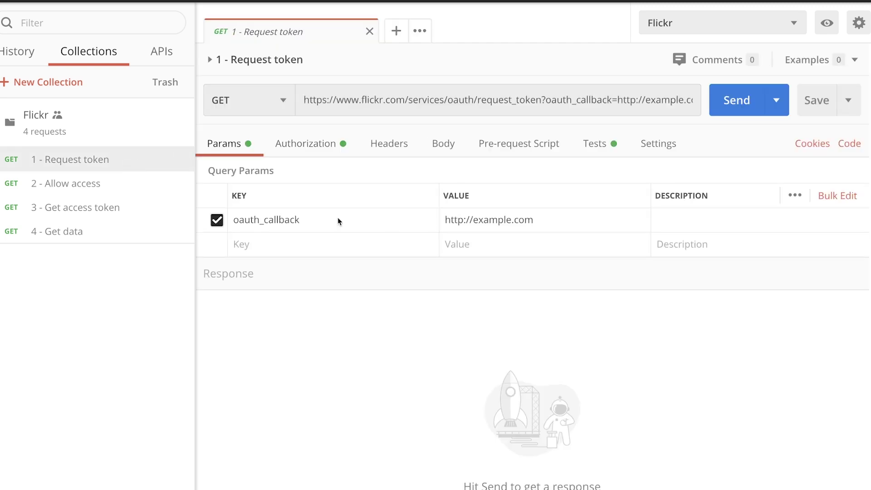